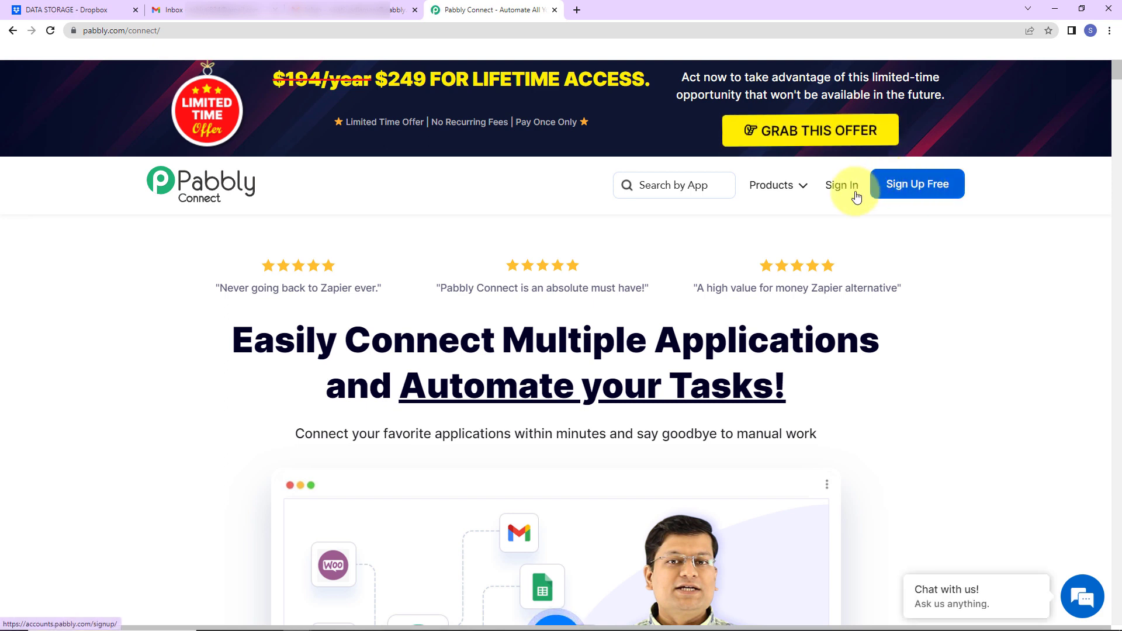
Step: Sign in to open Pabbly Connect and create a workflow named "Upload Files to Dropbox from Email"
left_click(834, 193)
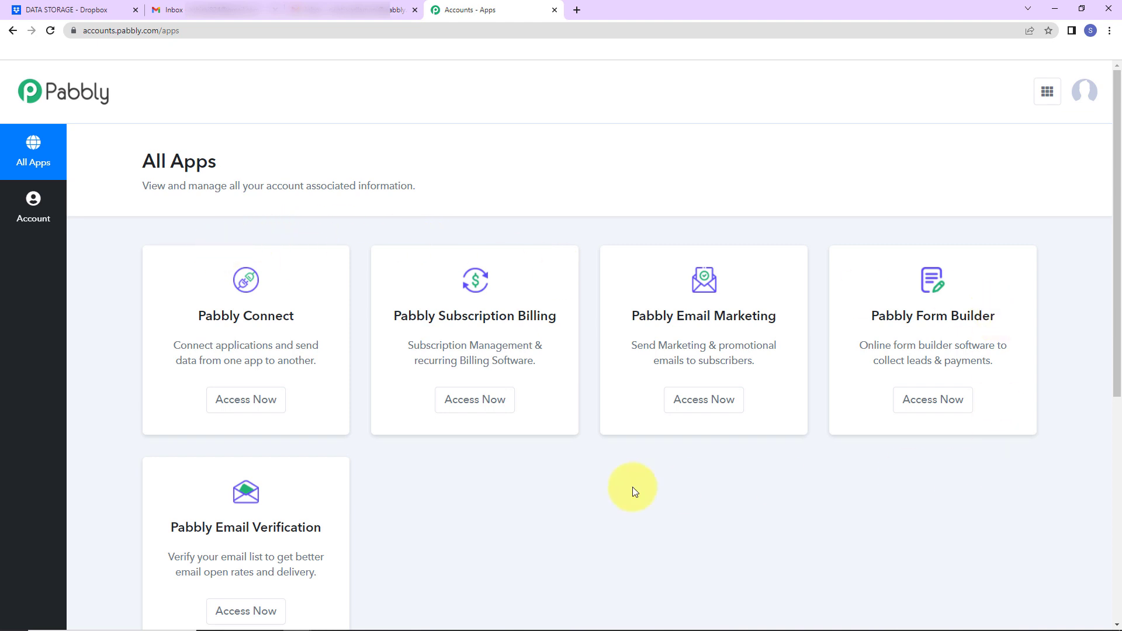
left_click(228, 401)
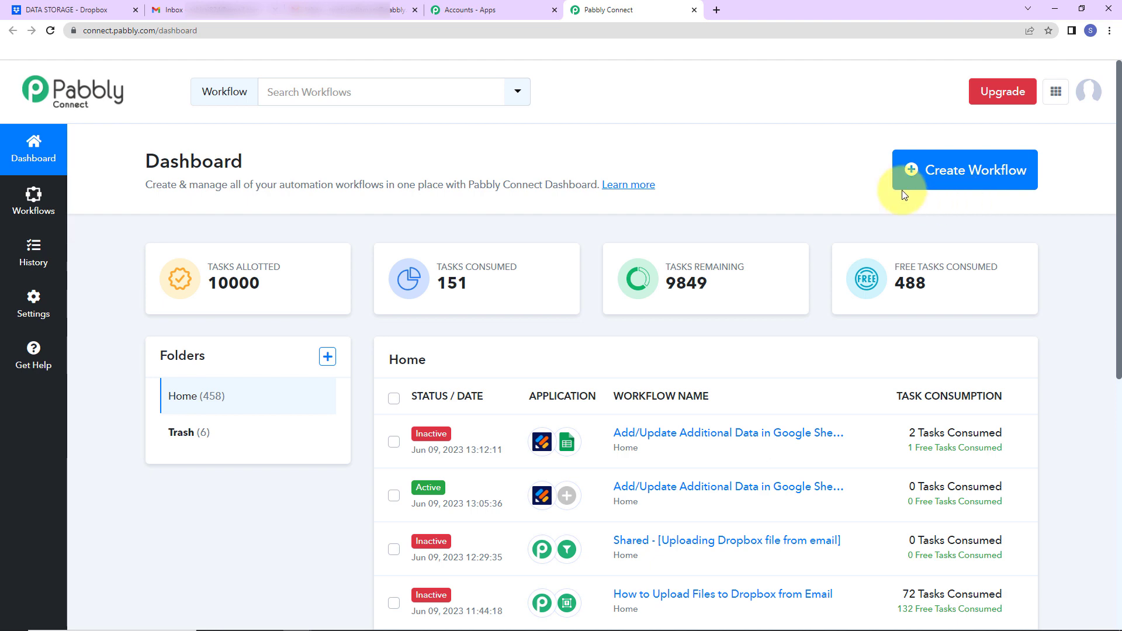
left_click(1018, 184)
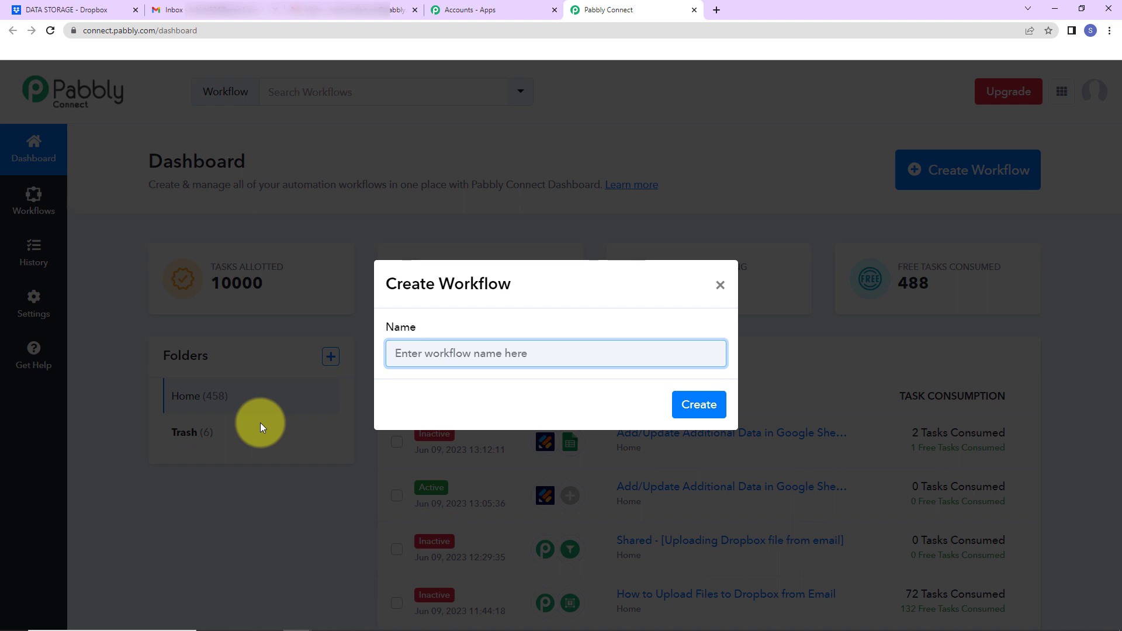
type("Upload Files to Dropbox from Email")
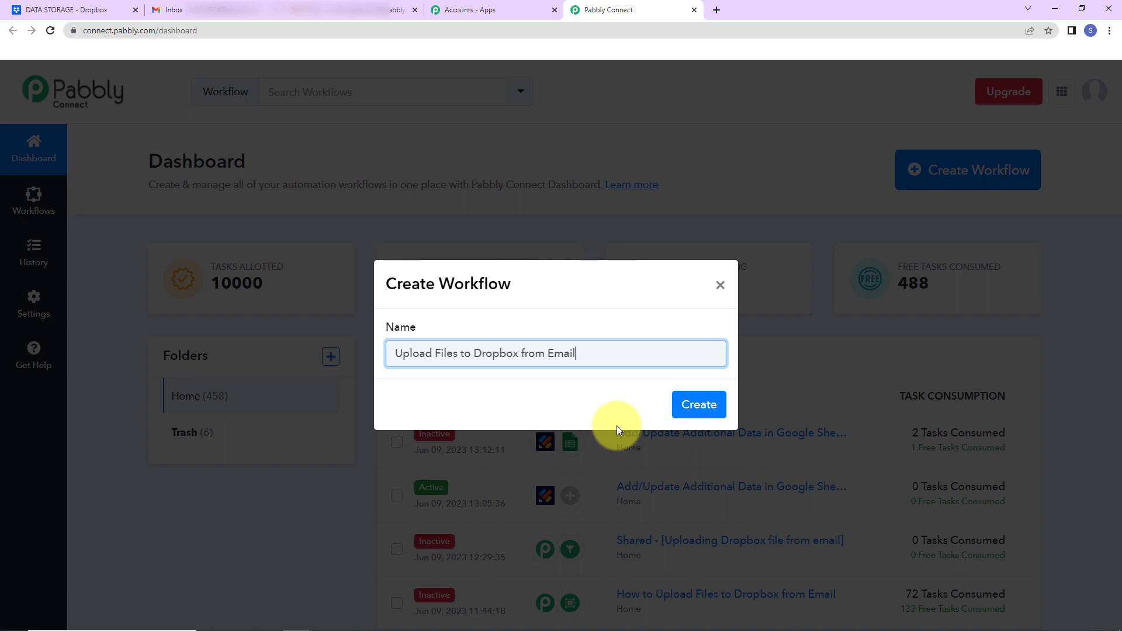
left_click(697, 406)
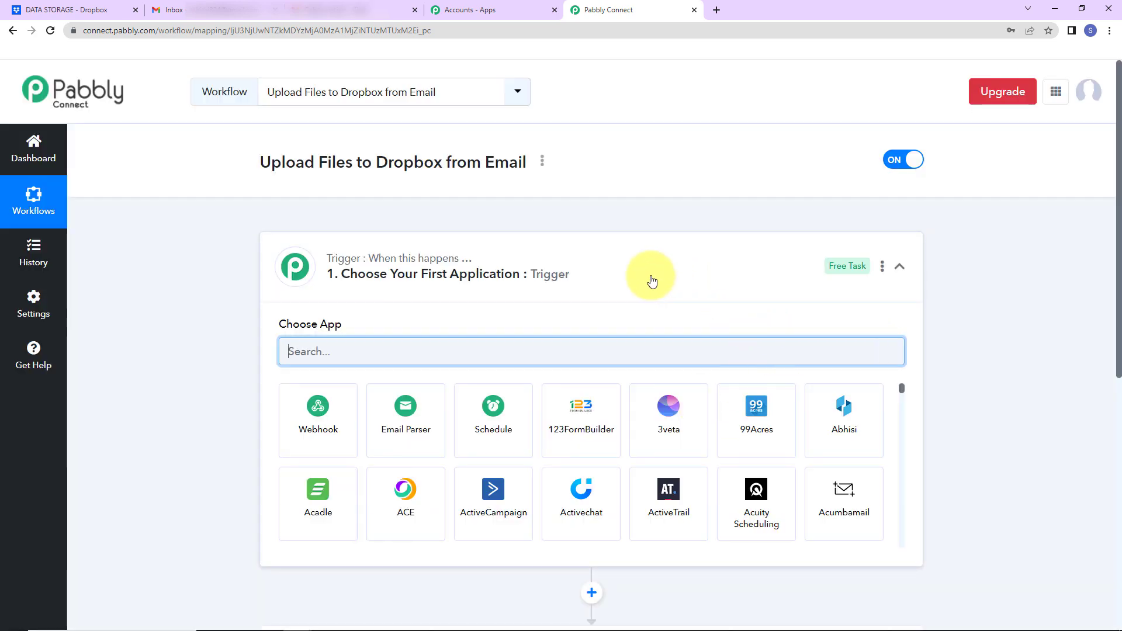
scroll(569, 285, "down", 2)
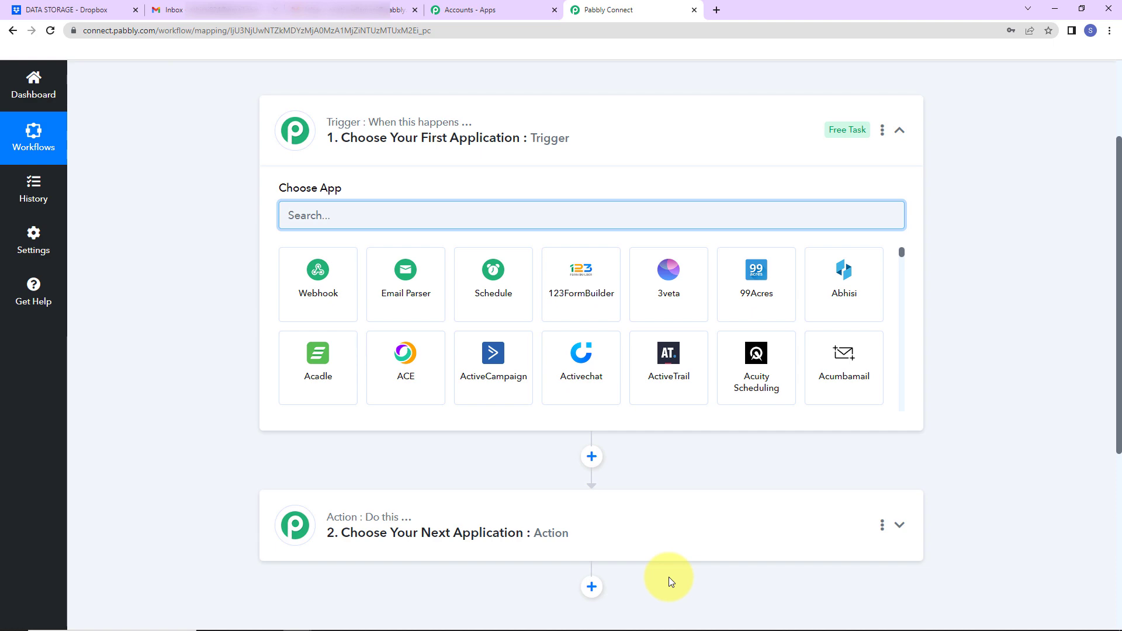
scroll(669, 577, "up", 2)
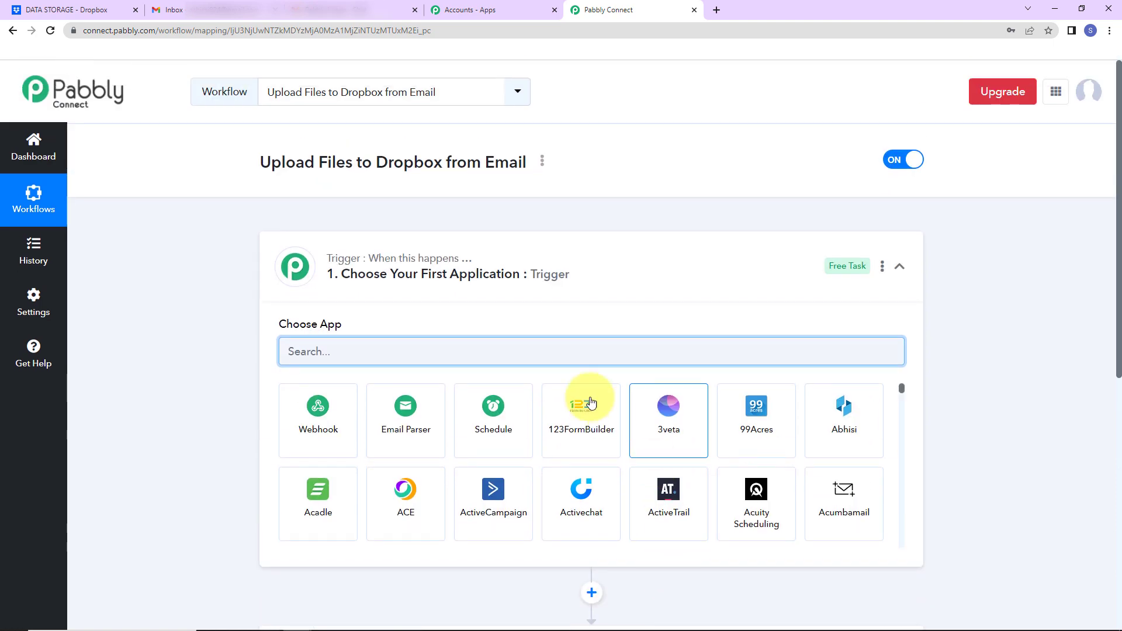
scroll(446, 271, "down", 2)
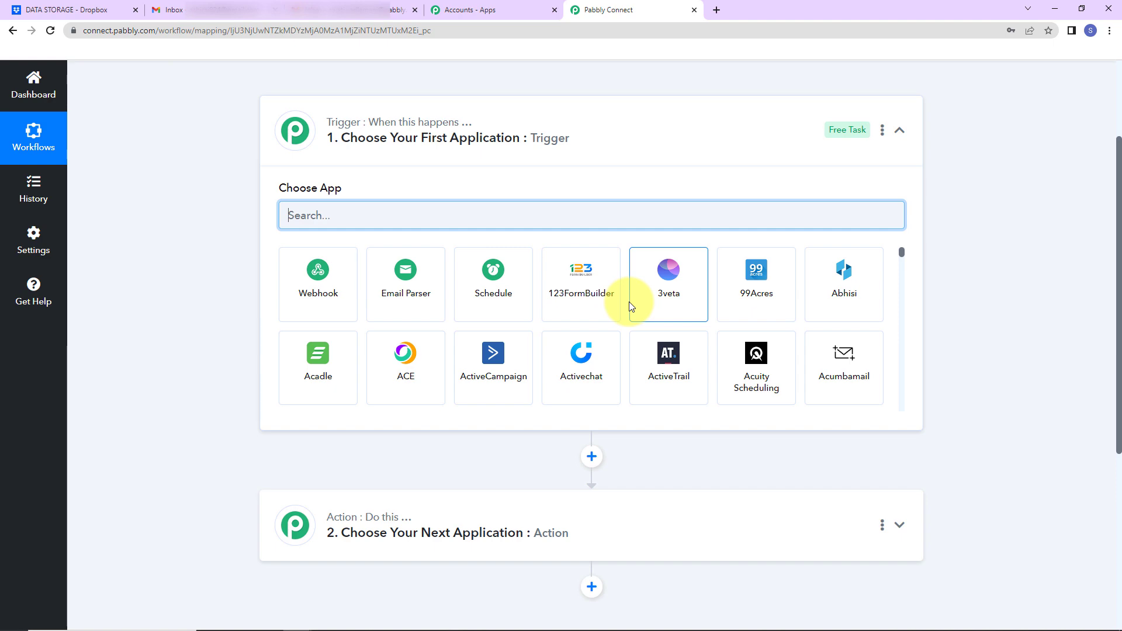
Step: Switch to Dropbox and share file_example_MP4_1280_10MG.mp4 from the DATA STORAGE folder with a suggested contact
left_click(86, 12)
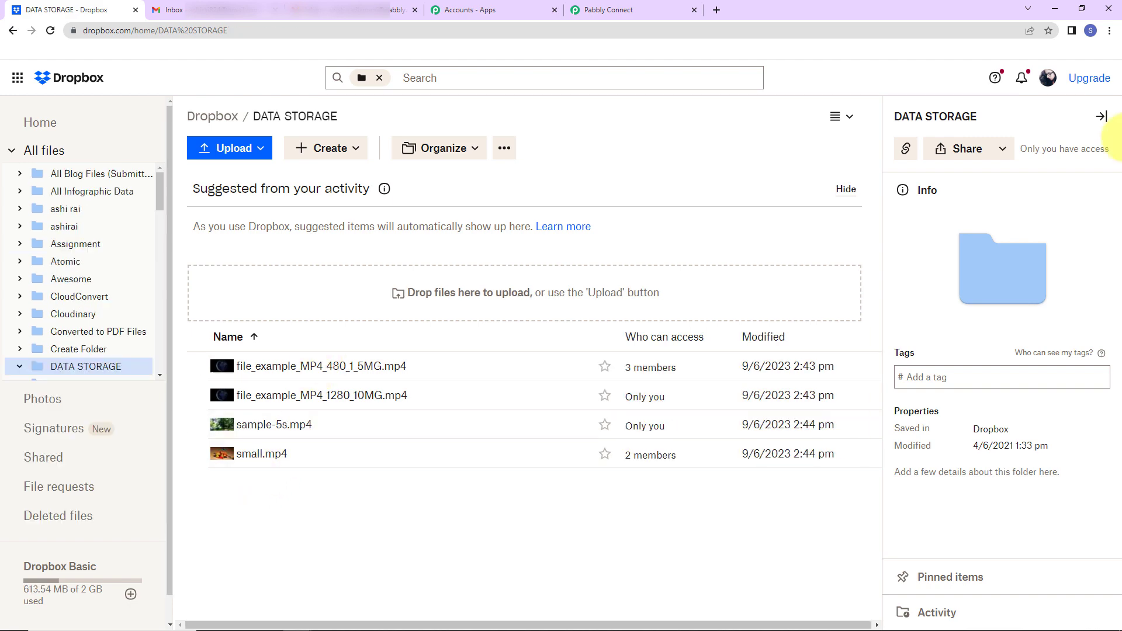
left_click(812, 396)
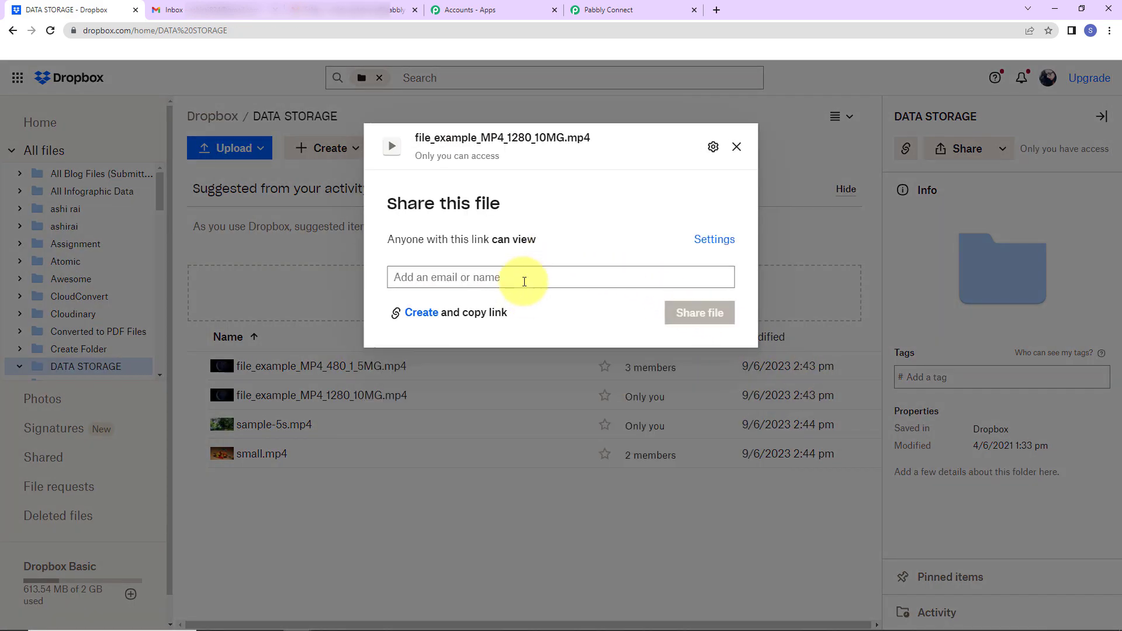
left_click(525, 278)
type("naval")
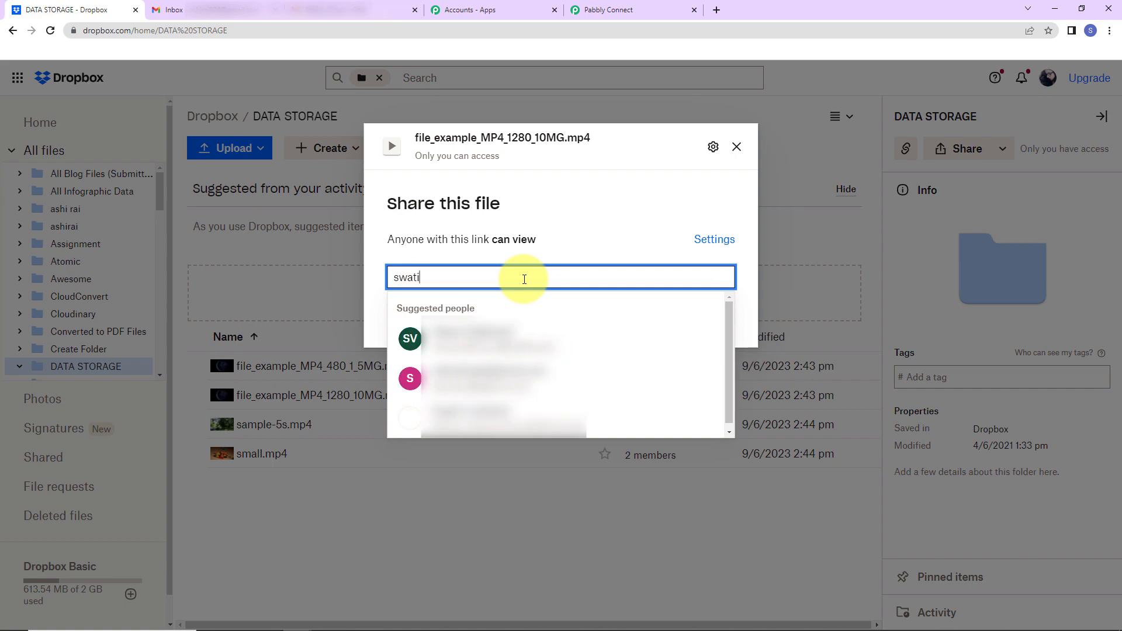
key("Return")
left_click(696, 375)
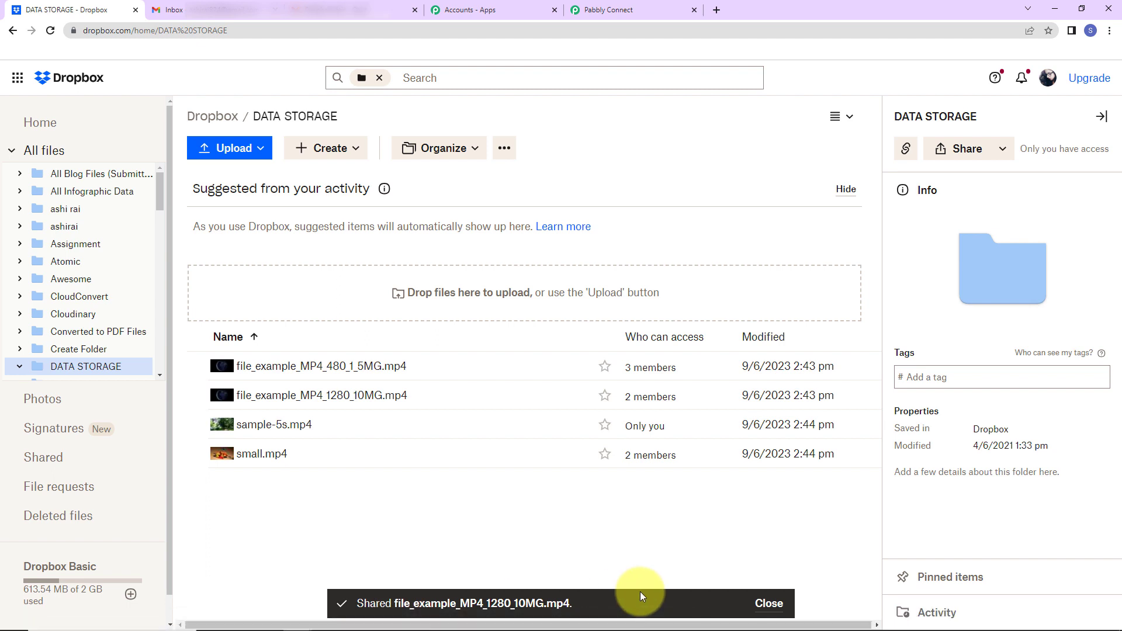
Step: Switch to Gmail, refresh the inbox and read the Dropbox notification email about the shared file
left_click(374, 10)
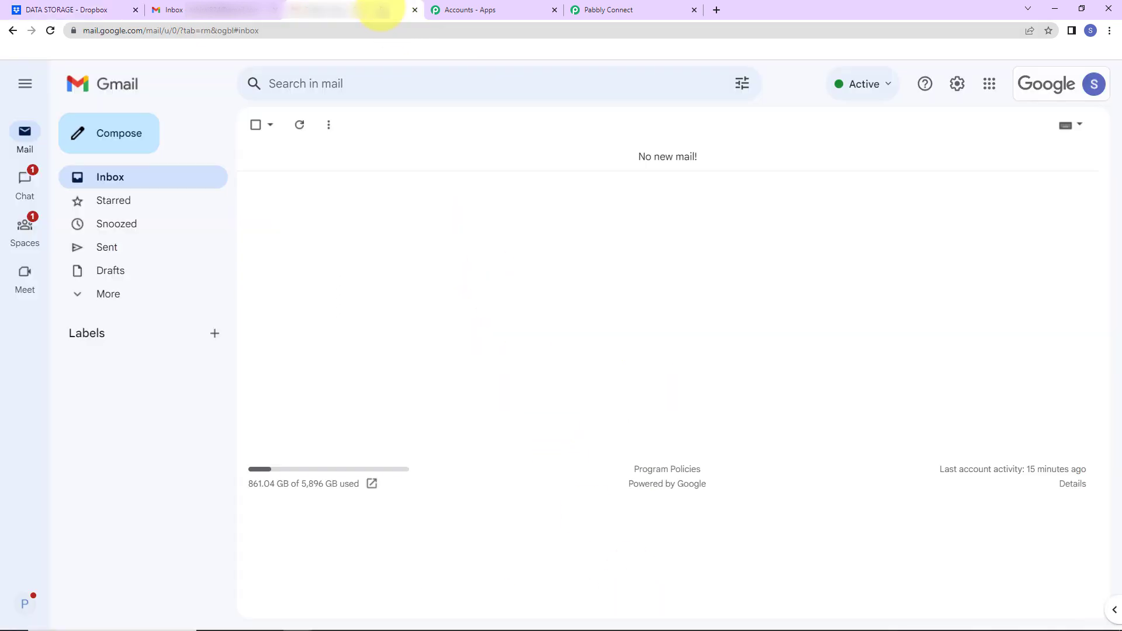
left_click(51, 31)
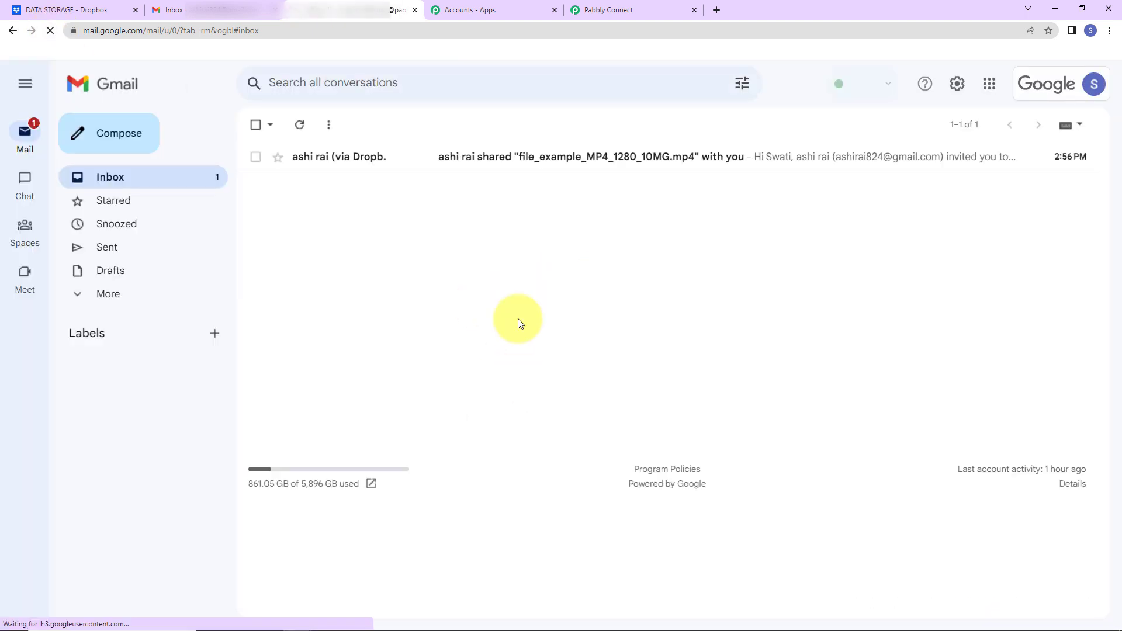
left_click(532, 162)
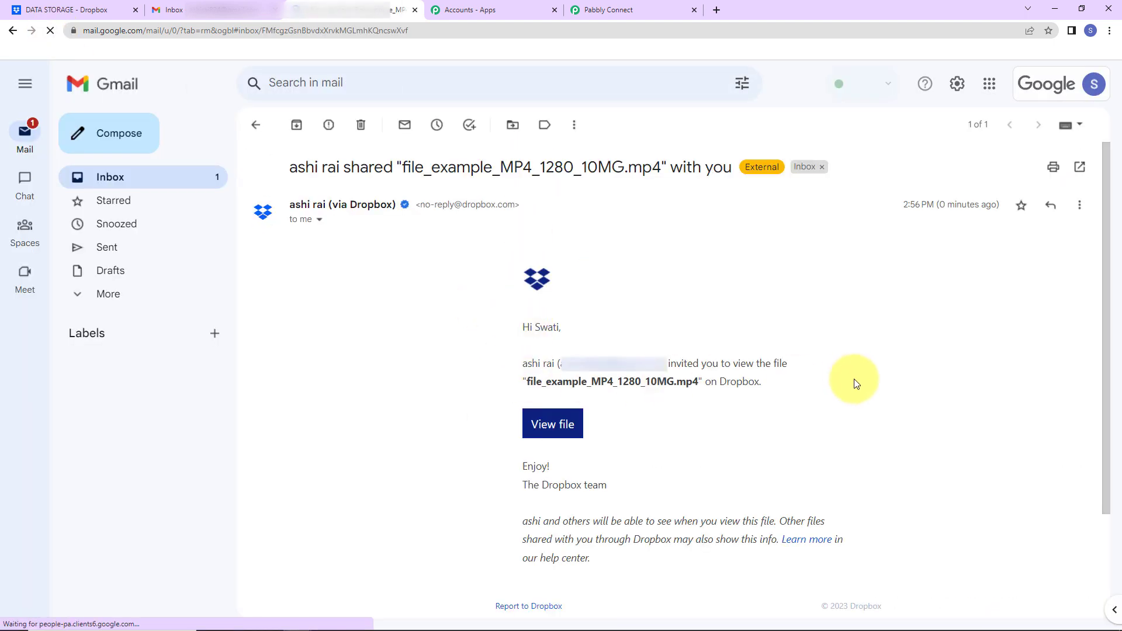
scroll(851, 381, "down", 2)
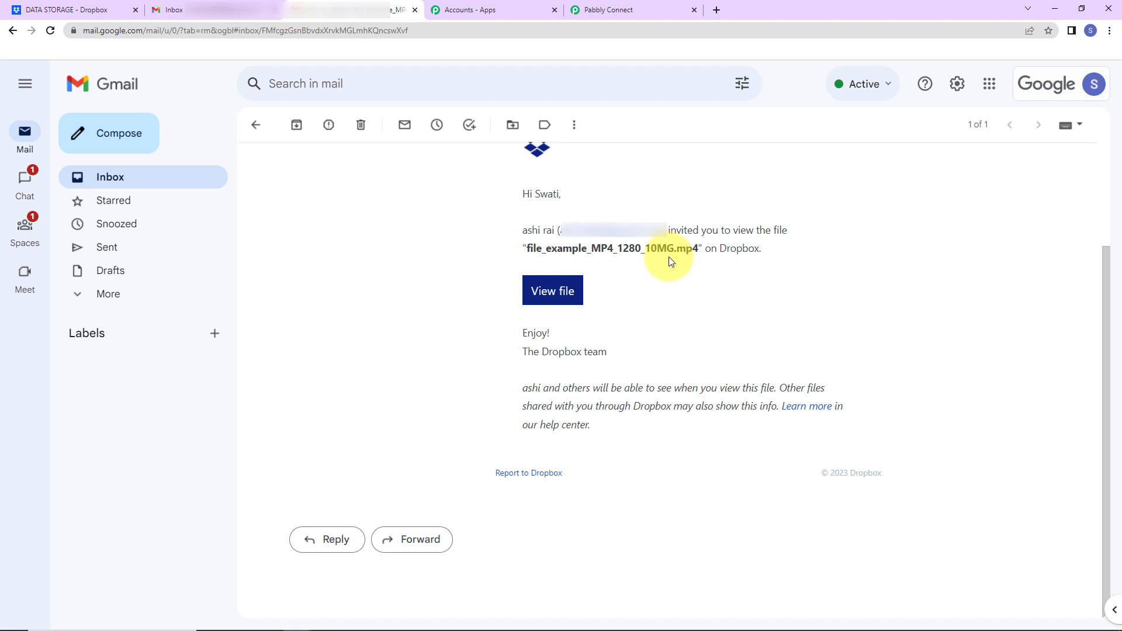
Step: Return to the Pabbly Connect workflow and set Email Parser by Pabbly as the trigger application
left_click(626, 9)
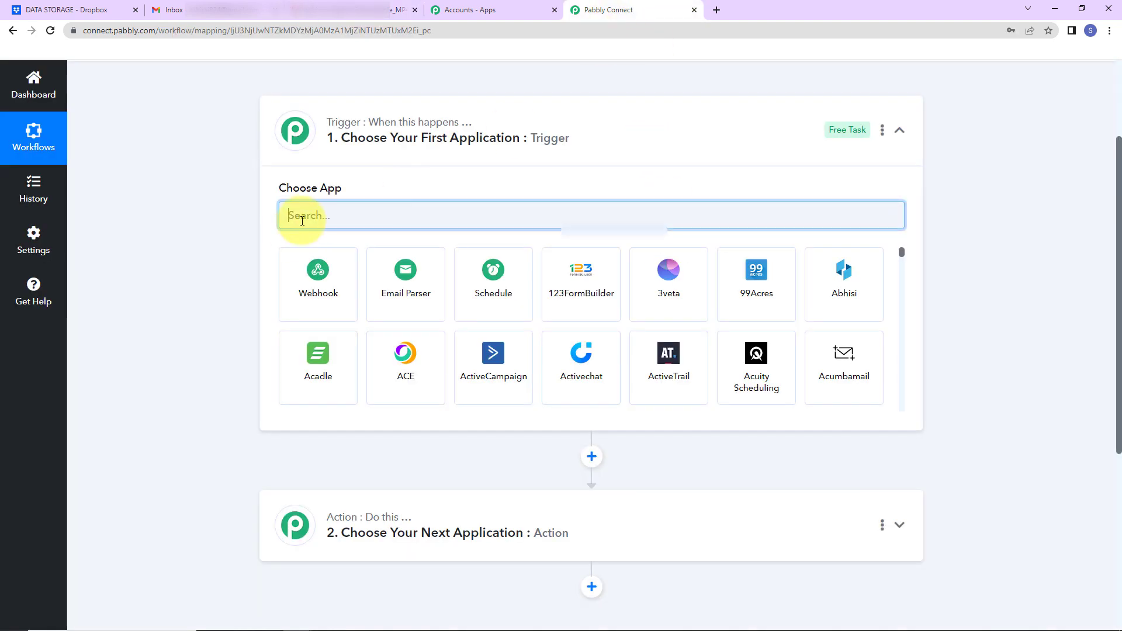
type("email")
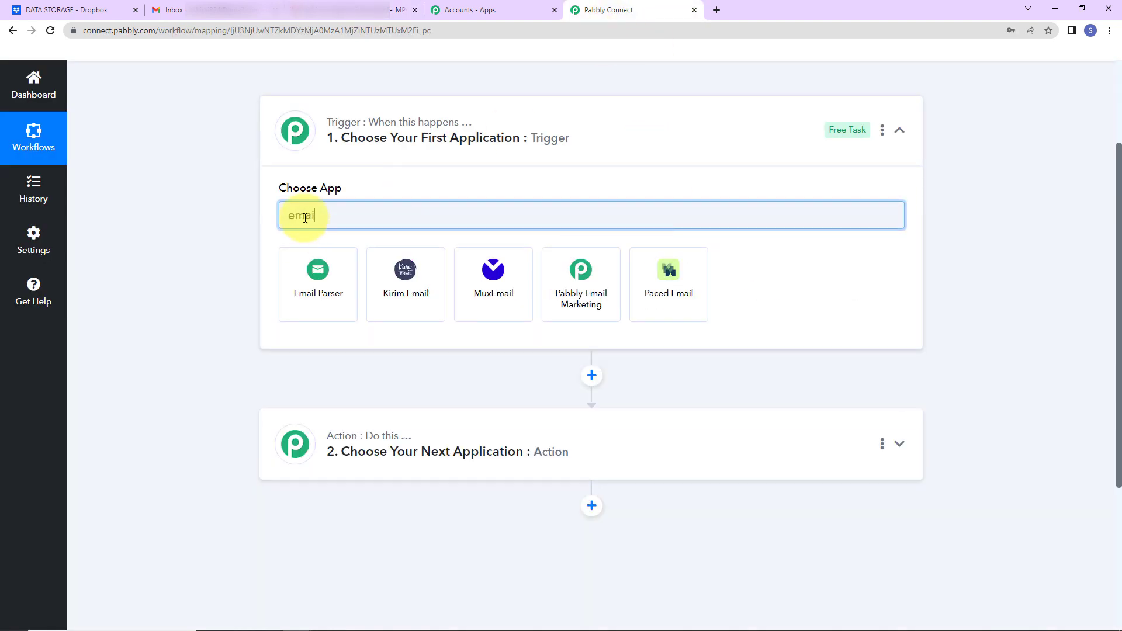
left_click(330, 298)
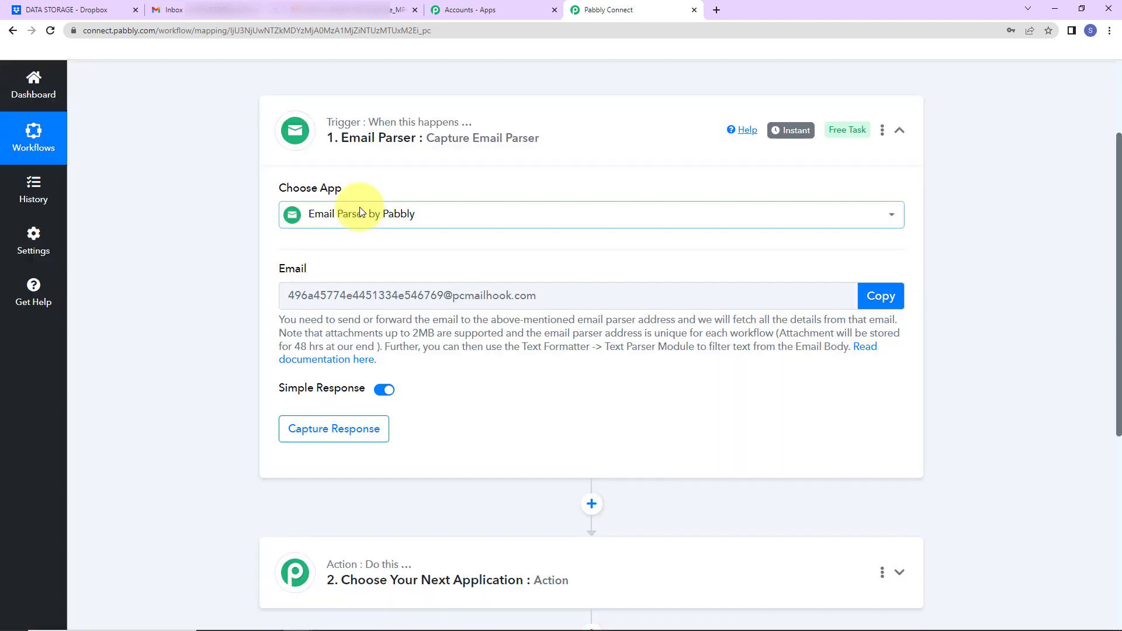
mouse_move(370, 136)
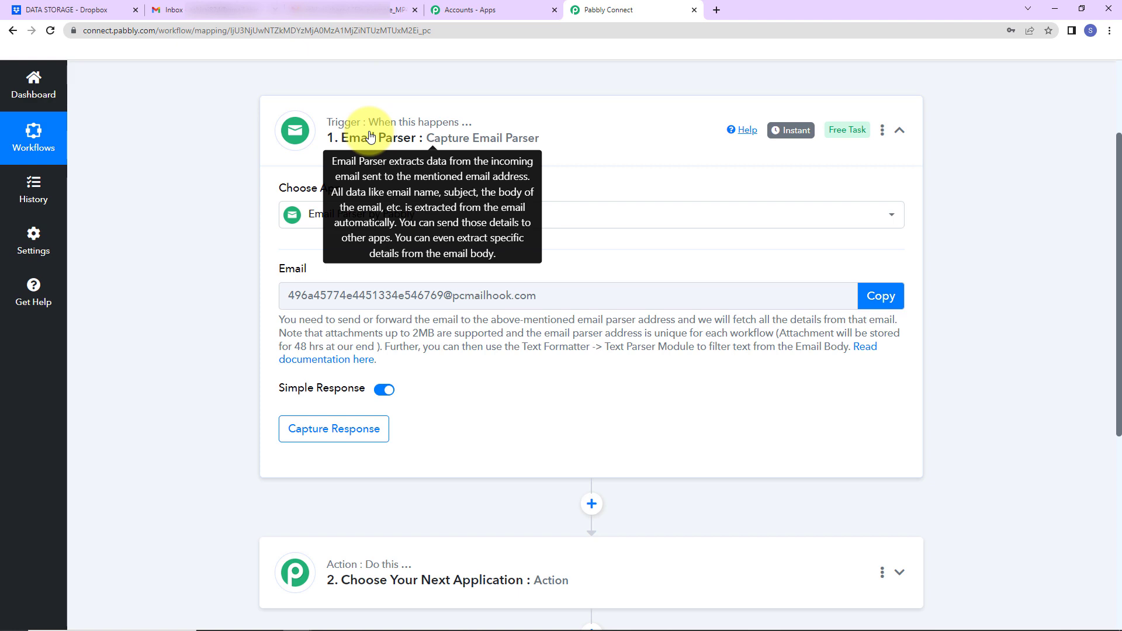
Step: Switch to Gmail and remove the existing forwarding address in the mail forwarding settings
left_click(321, 9)
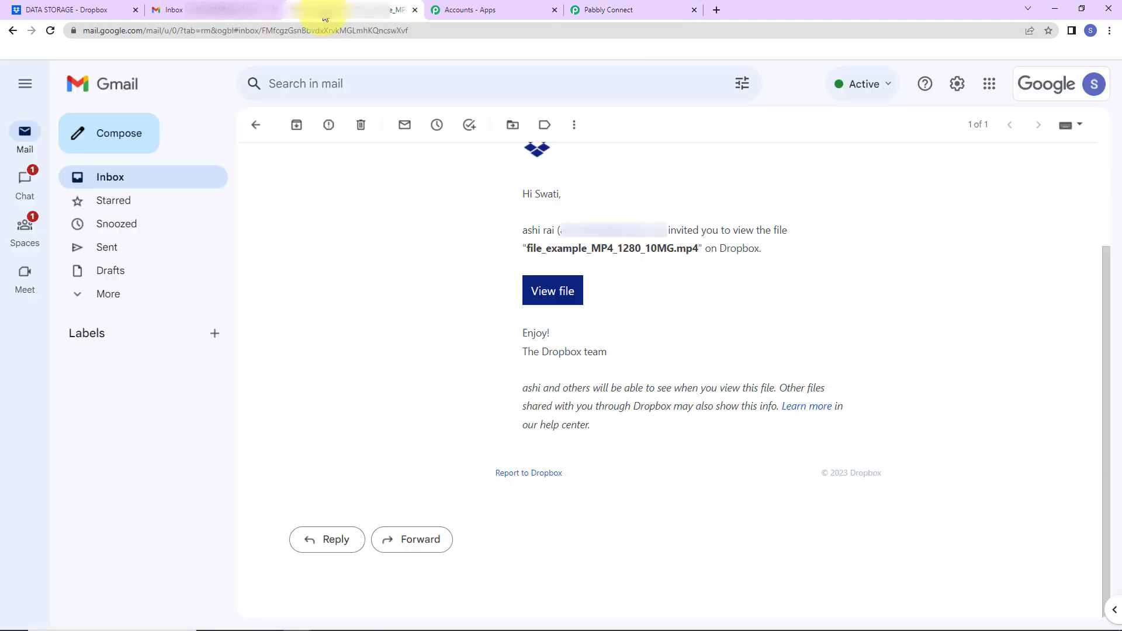
left_click(958, 85)
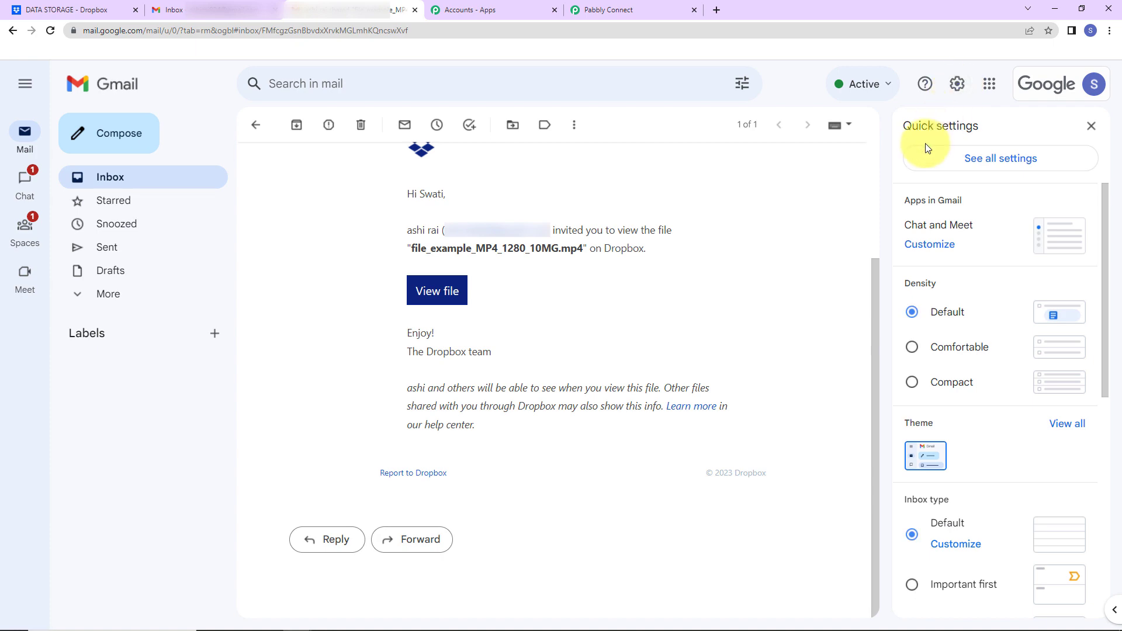
left_click(971, 165)
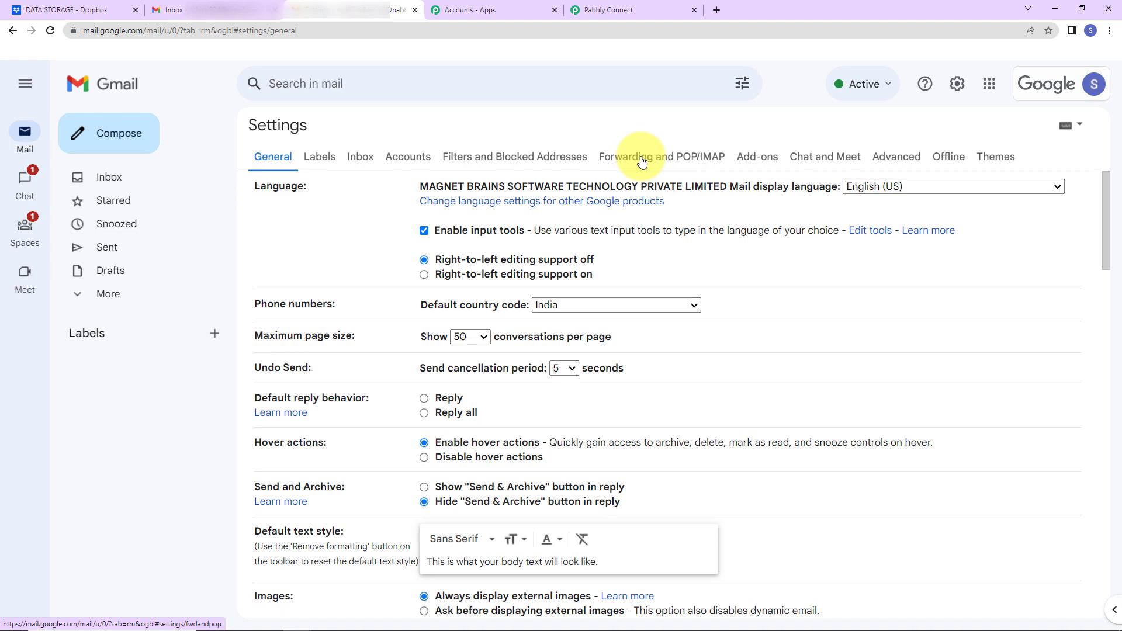
left_click(642, 162)
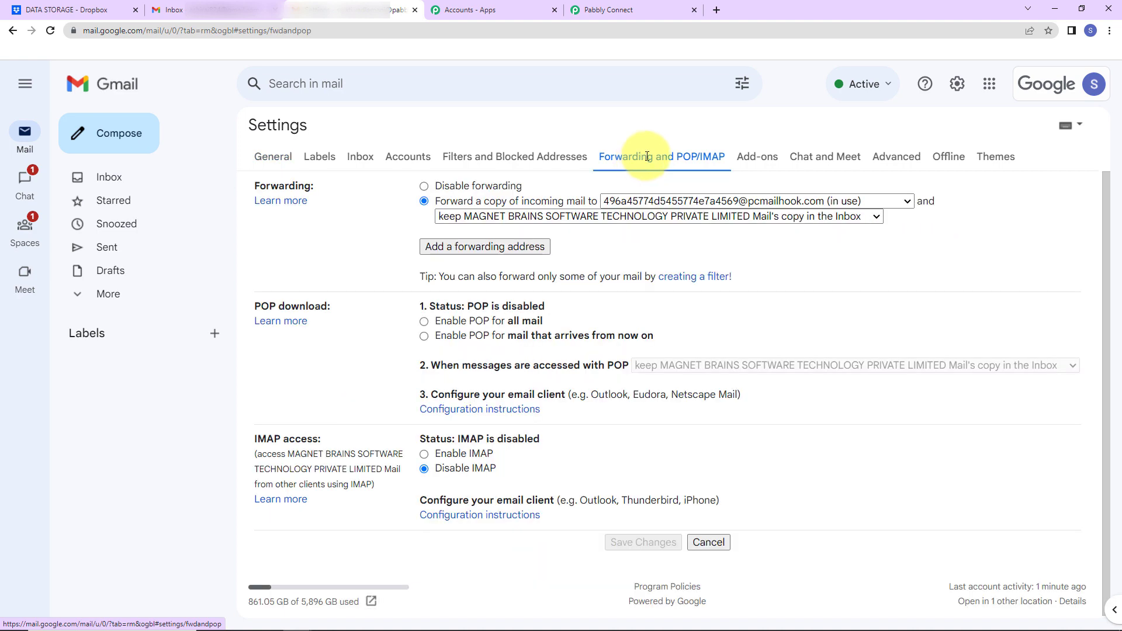
left_click(894, 205)
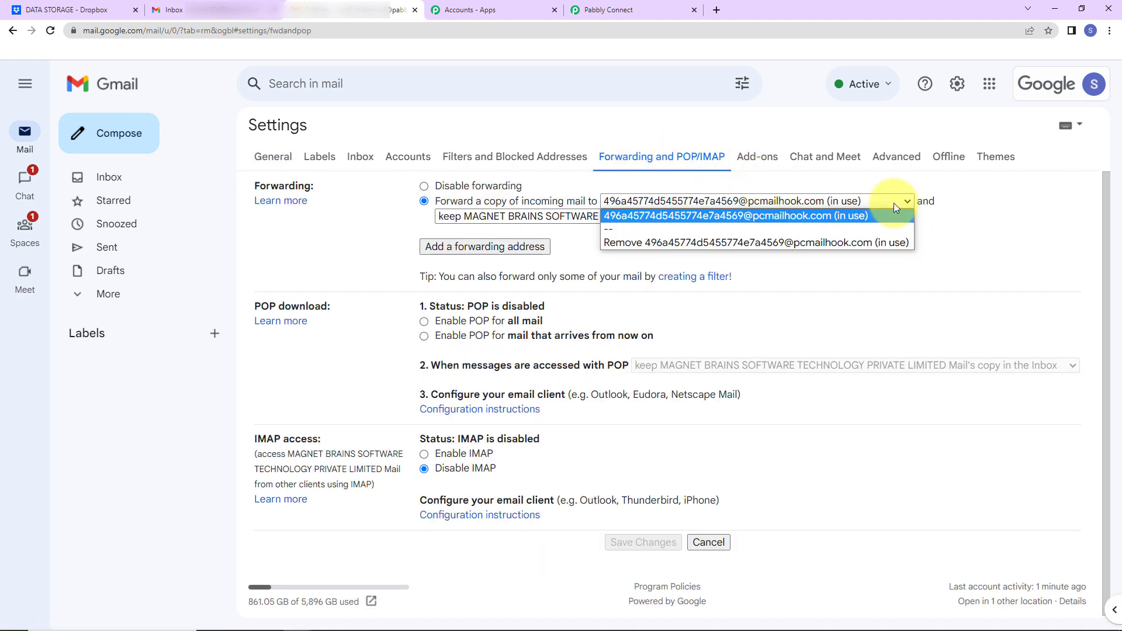
left_click(670, 241)
left_click(690, 399)
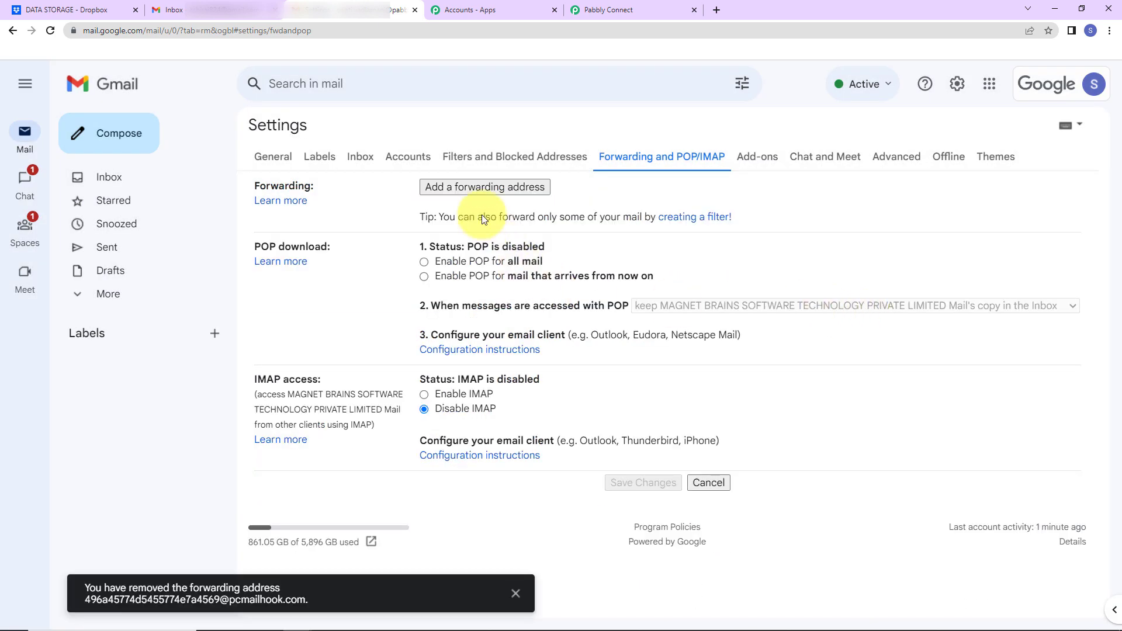
Step: Copy the Email Parser address from the Pabbly Connect trigger and add it as Gmail's new forwarding address
left_click(471, 187)
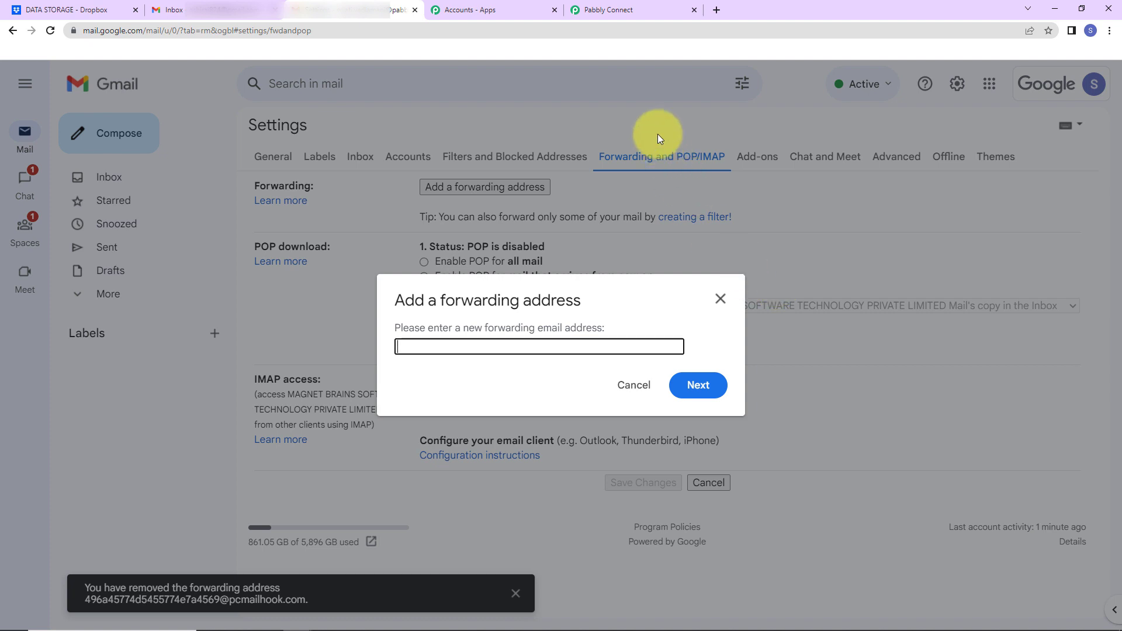
left_click(612, 10)
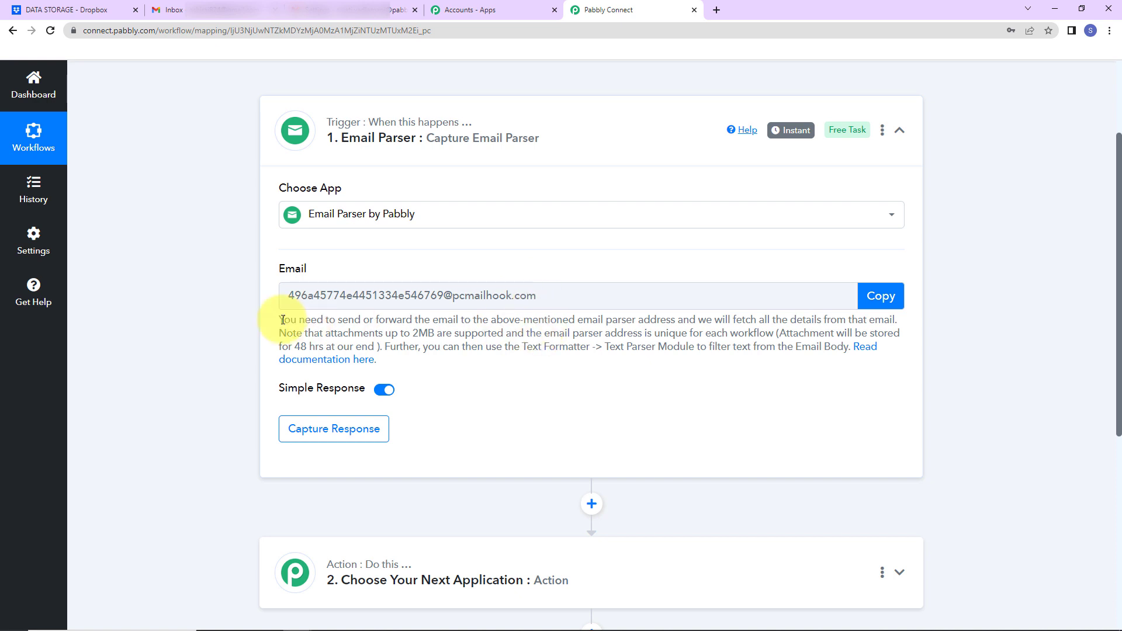
left_click(895, 298)
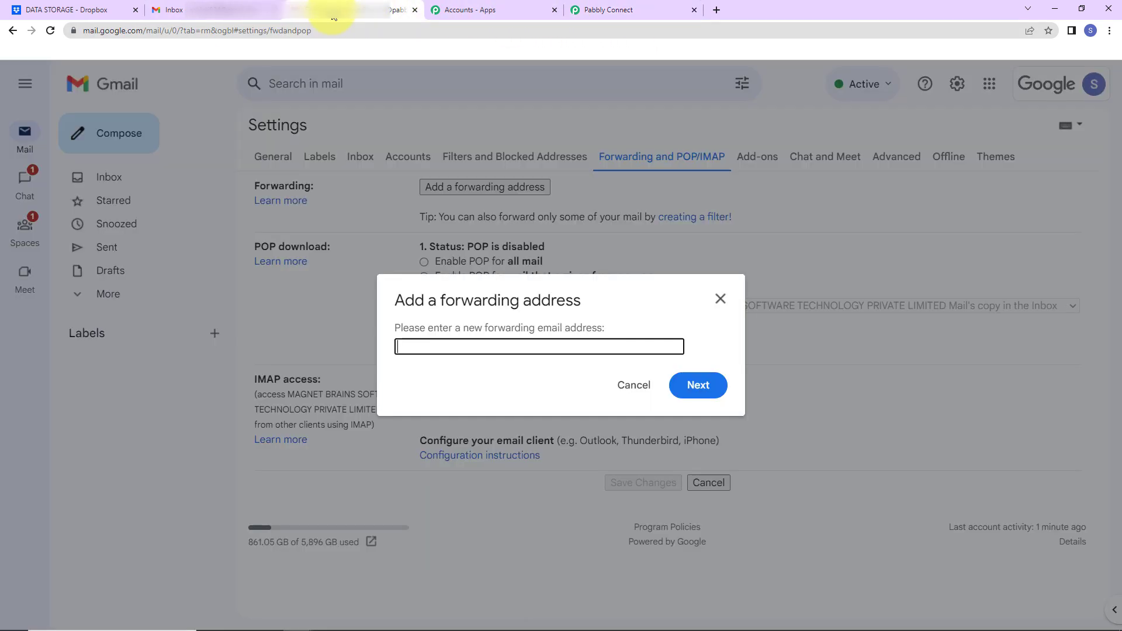
left_click(327, 9)
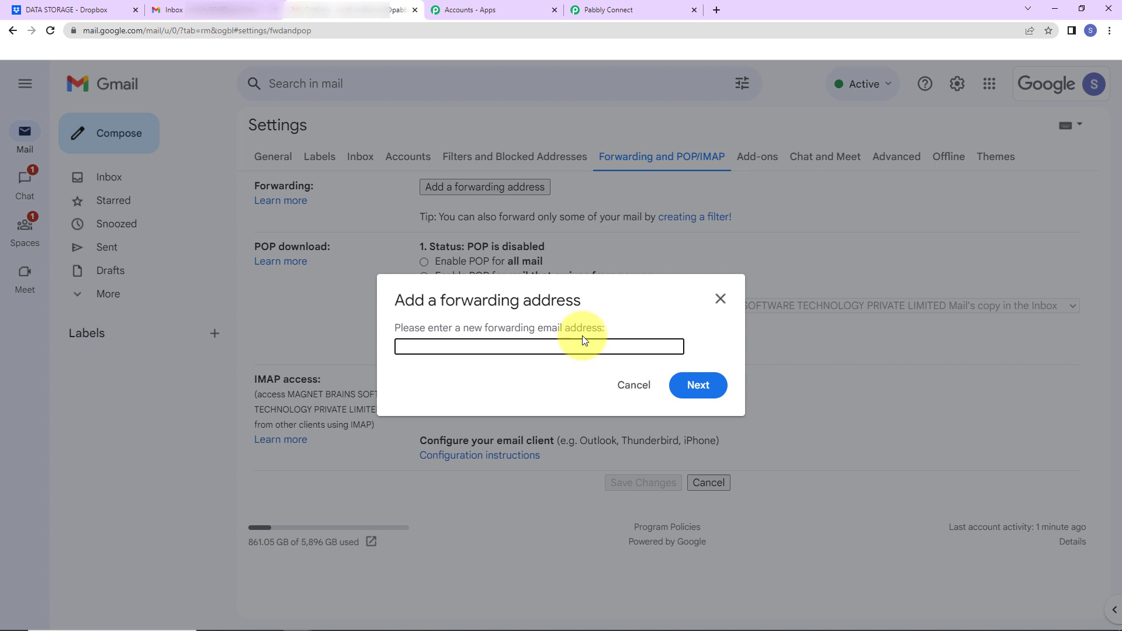
key("ctrl+v")
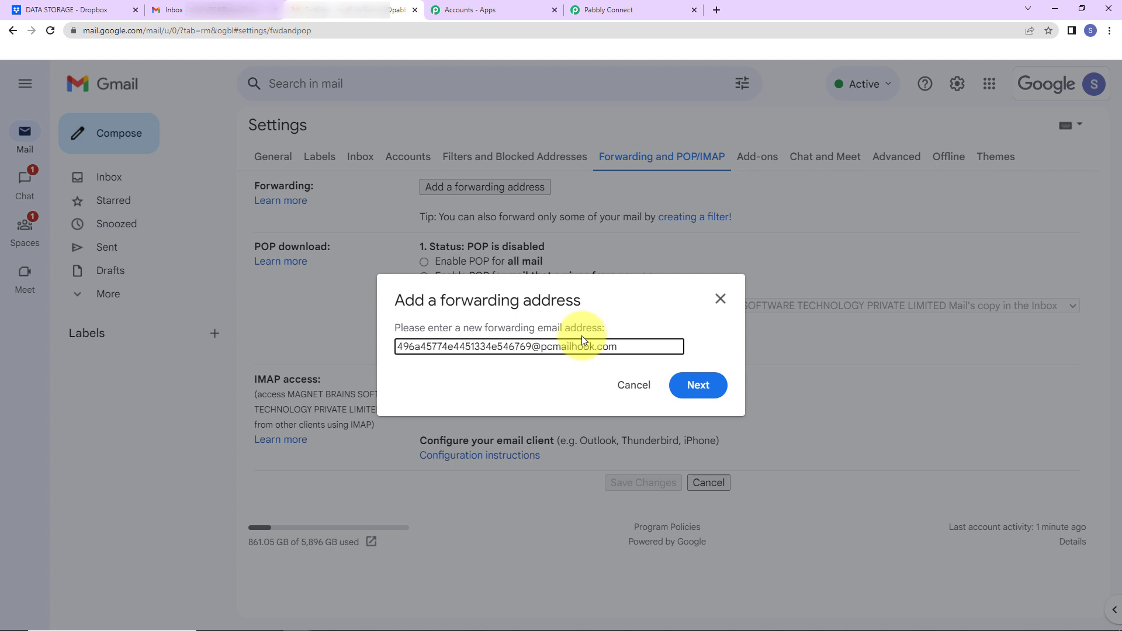
left_click(693, 388)
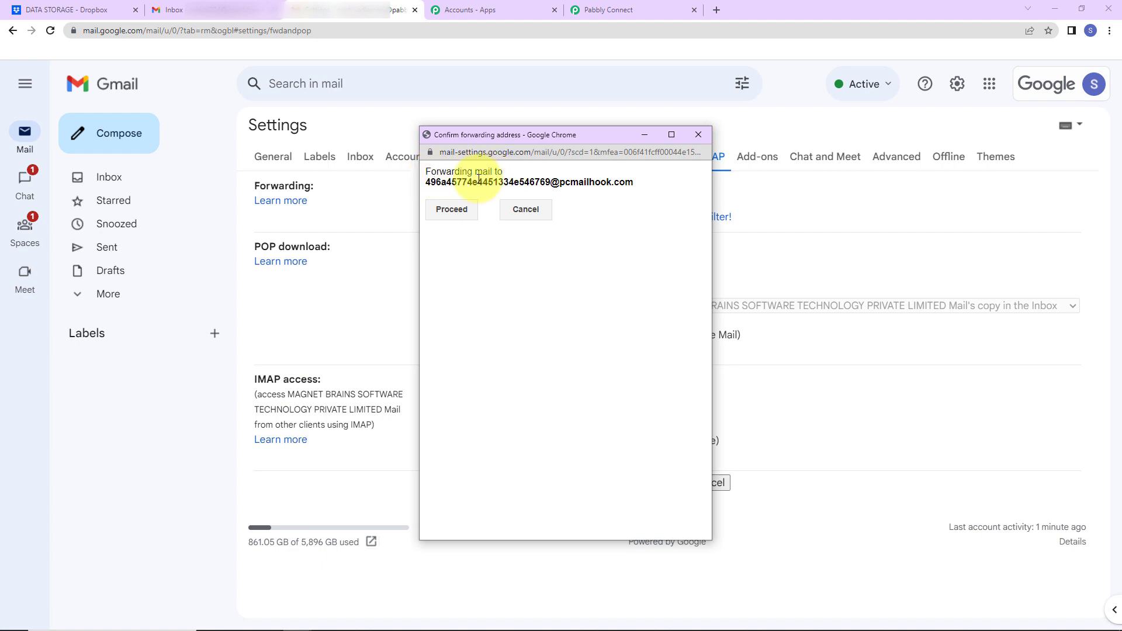
left_click(449, 210)
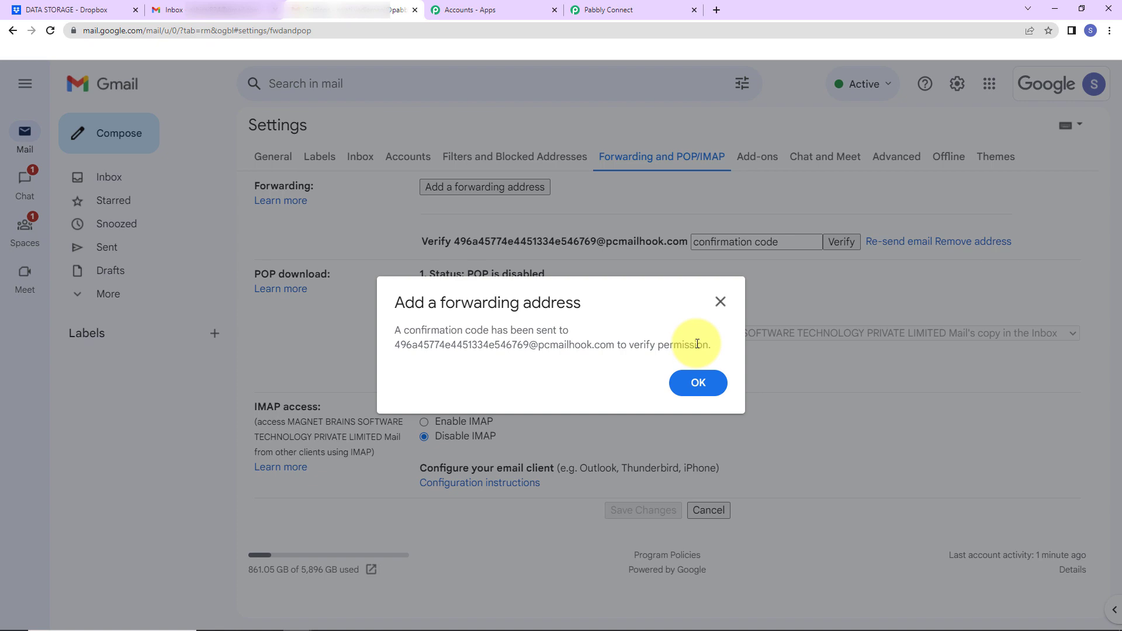
left_click(707, 383)
Step: Switch to the Pabbly Connect workflow and copy the forwarding confirmation code from the Body Text of the captured Email Parser response
left_click(608, 10)
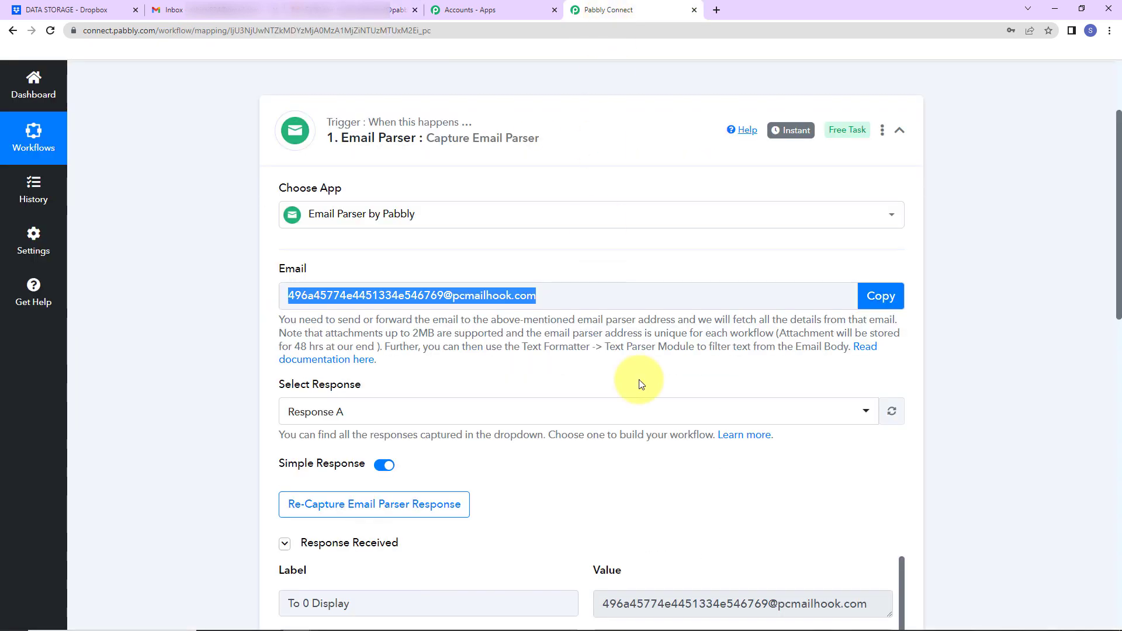
scroll(959, 404, "down", 1)
scroll(987, 382, "down", 5)
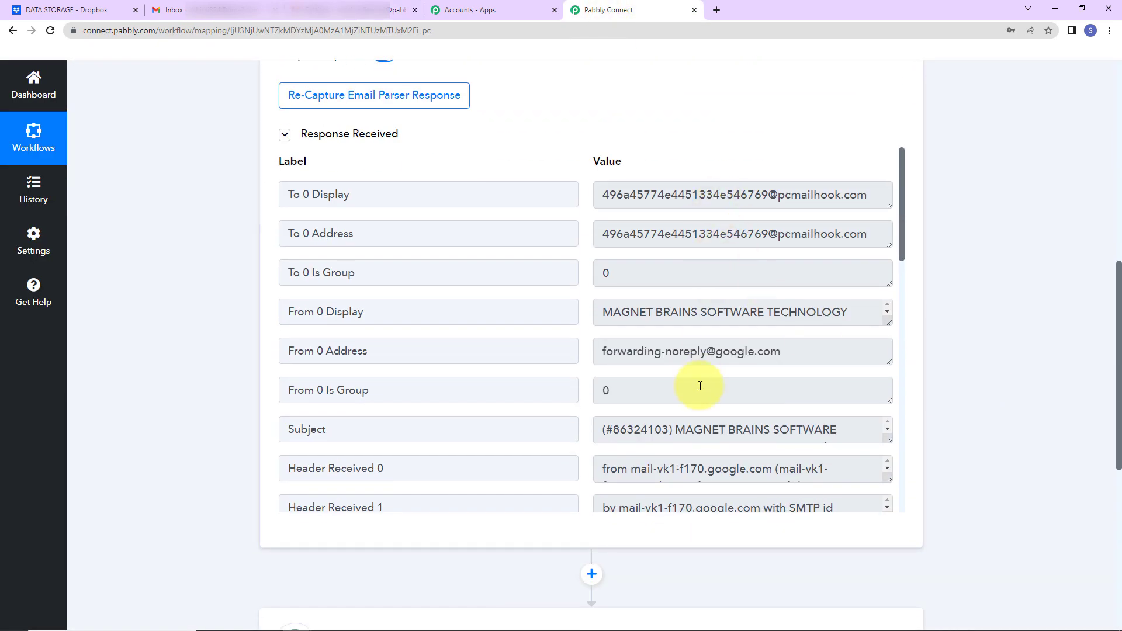
left_click_drag(903, 161, 731, 446)
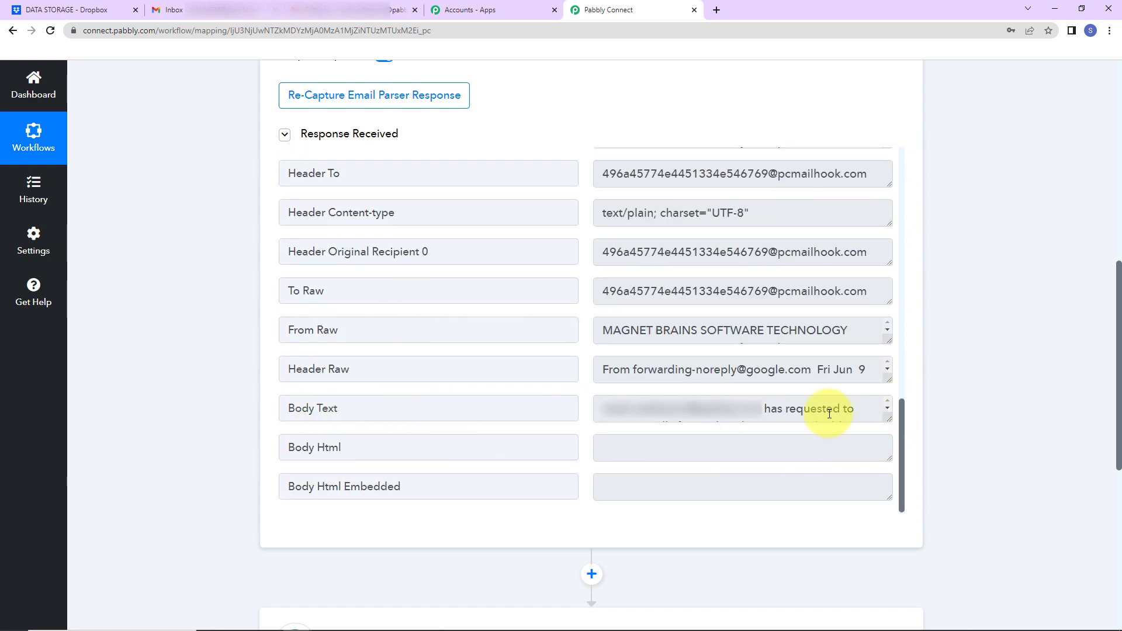
left_click_drag(887, 420, 865, 513)
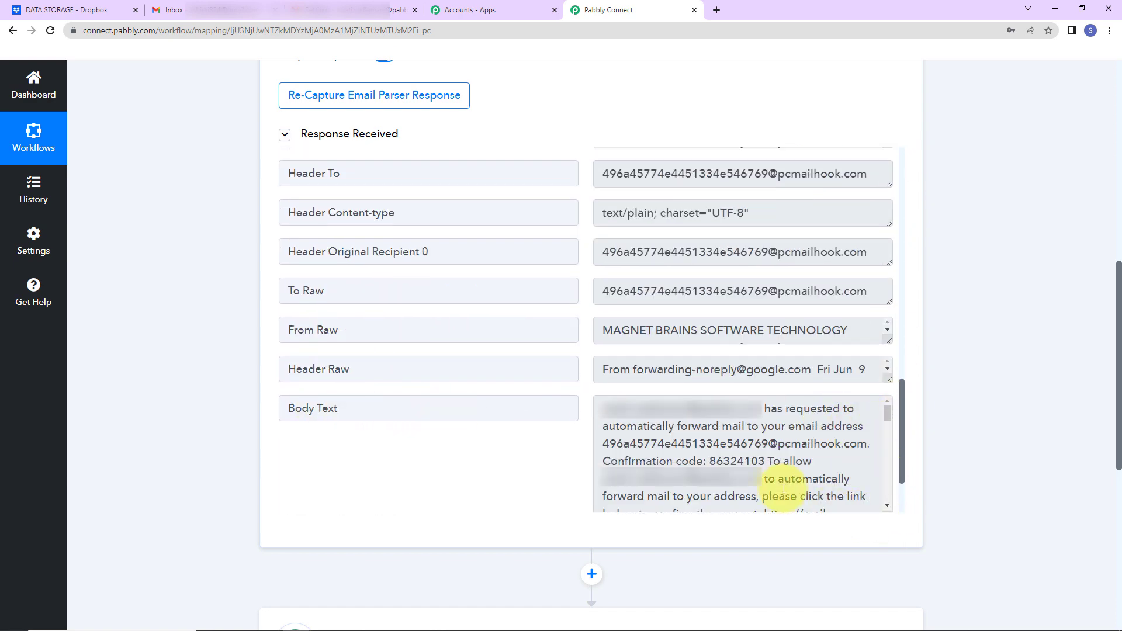
double_click(741, 462)
right_click(741, 462)
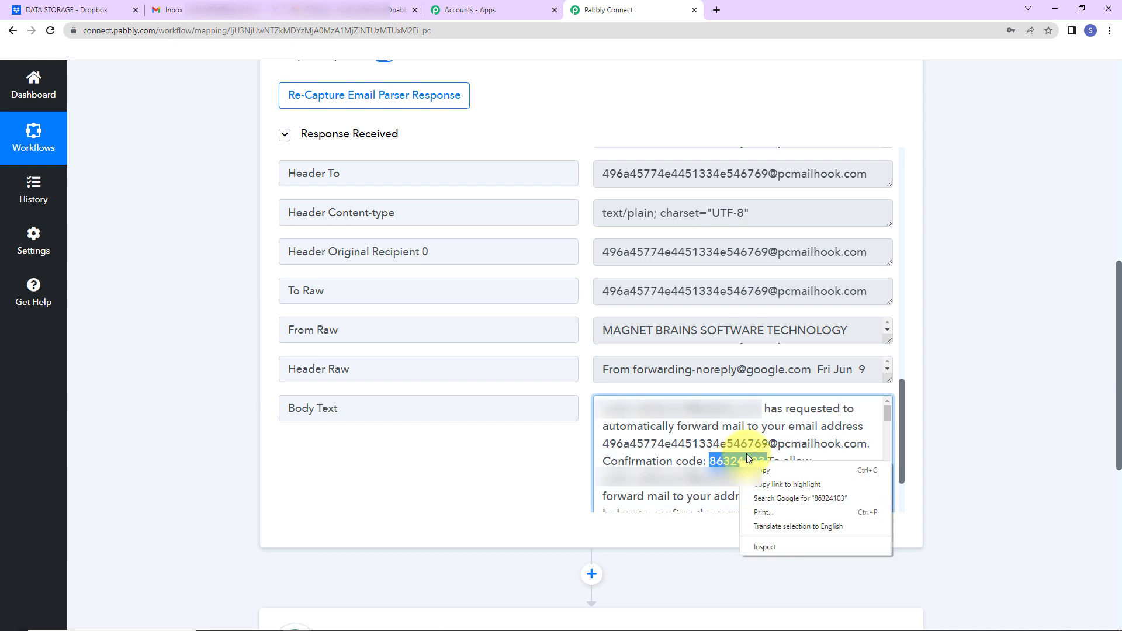
left_click(772, 469)
Step: Switch to Gmail, verify the forwarding address with the copied confirmation code, and save forwarding a copy of incoming mail to it
left_click(399, 9)
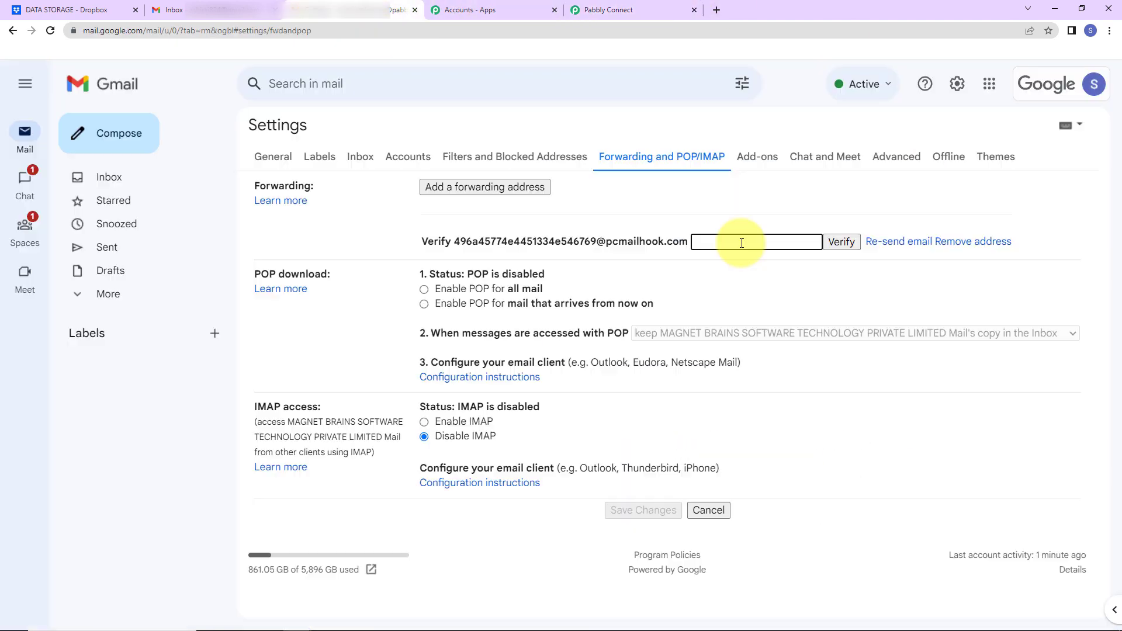
key("ctrl+v")
left_click(841, 241)
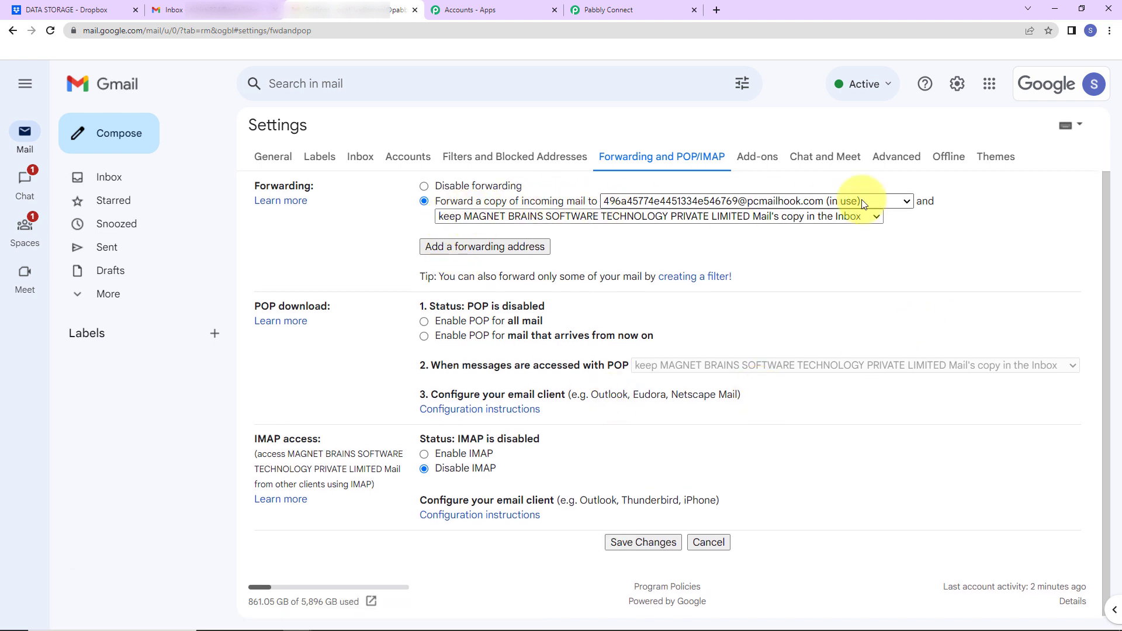
left_click(646, 543)
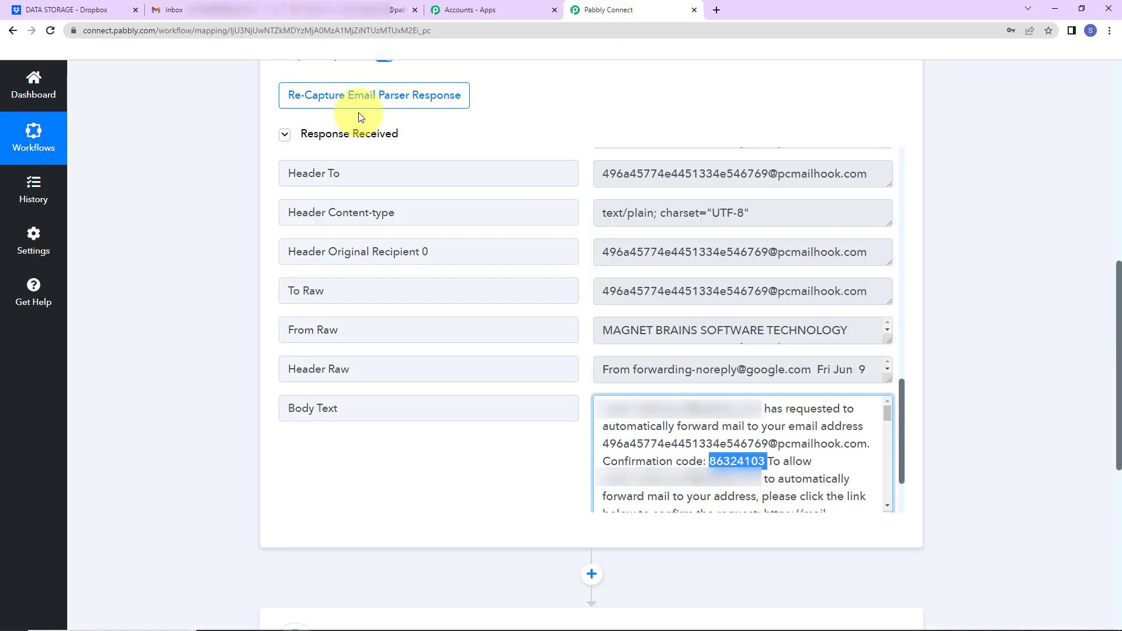
Step: Return to the Pabbly Connect workflow and start recapturing the Email Parser response
left_click(362, 99)
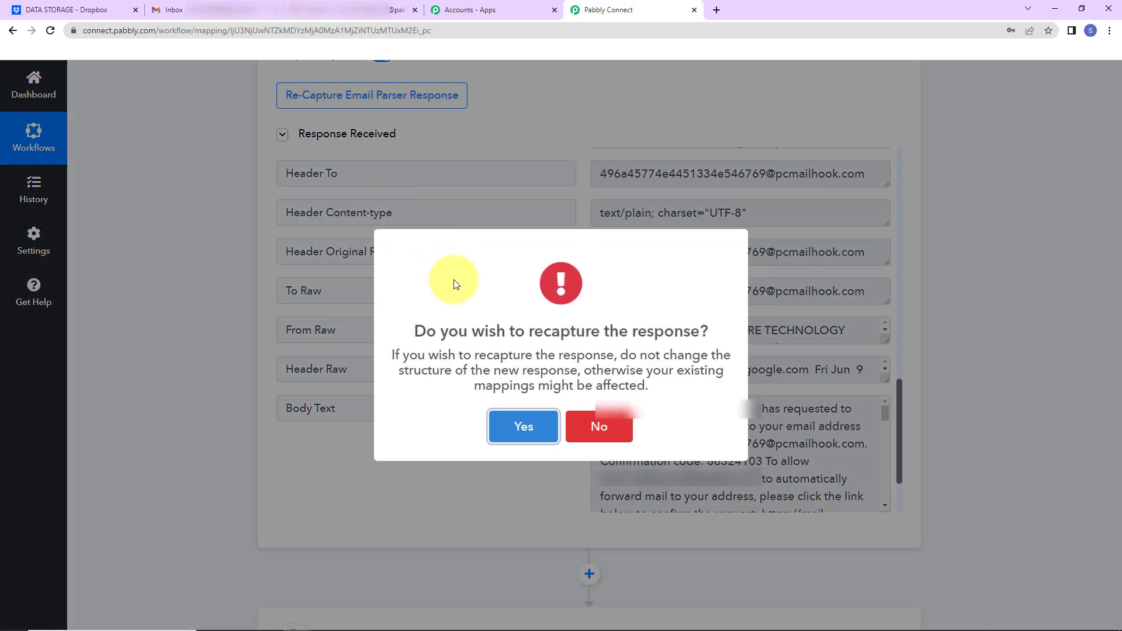
left_click(514, 426)
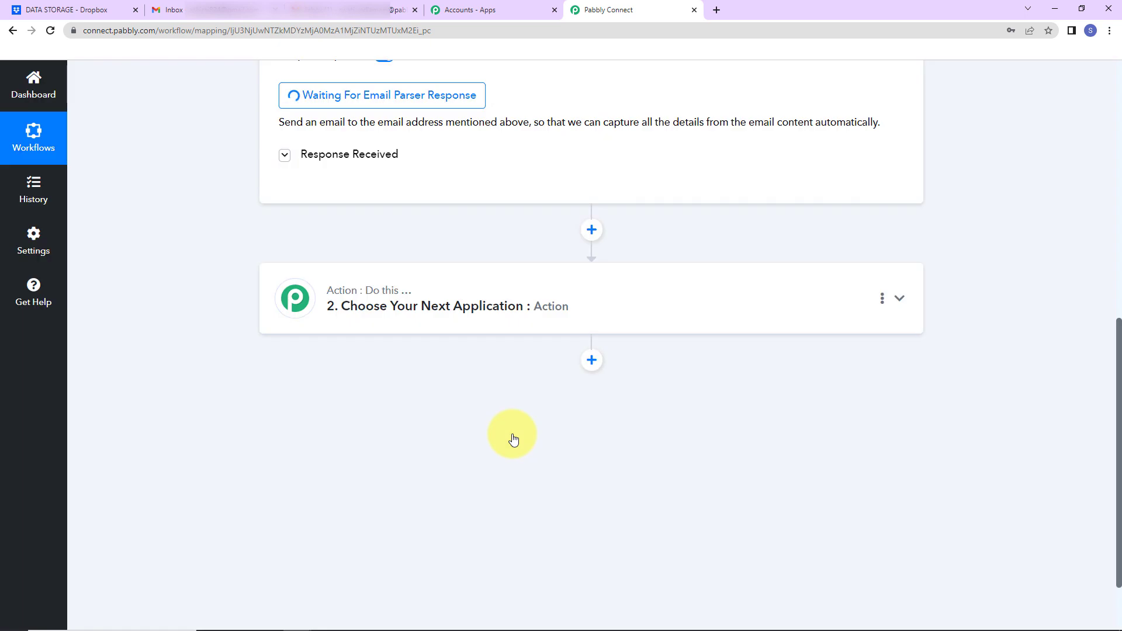
scroll(544, 393, "up", 2)
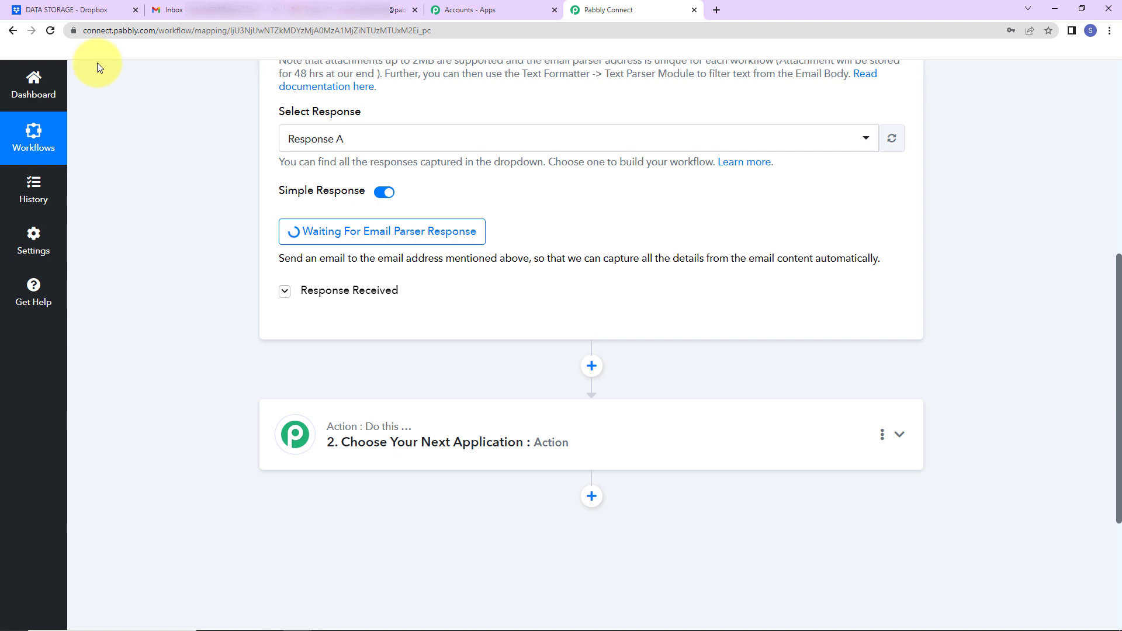
Step: Switch to Dropbox and share file_example_MP4_480_1_5MG.mp4 from the DATA STORAGE folder with the first suggested contact
left_click(76, 10)
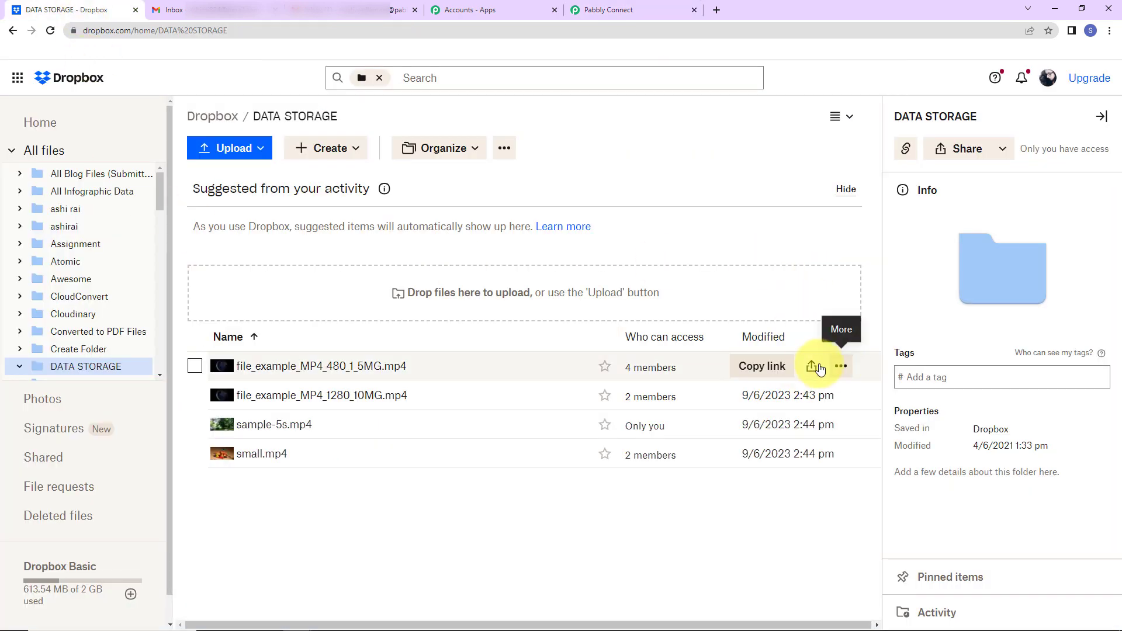
left_click(812, 366)
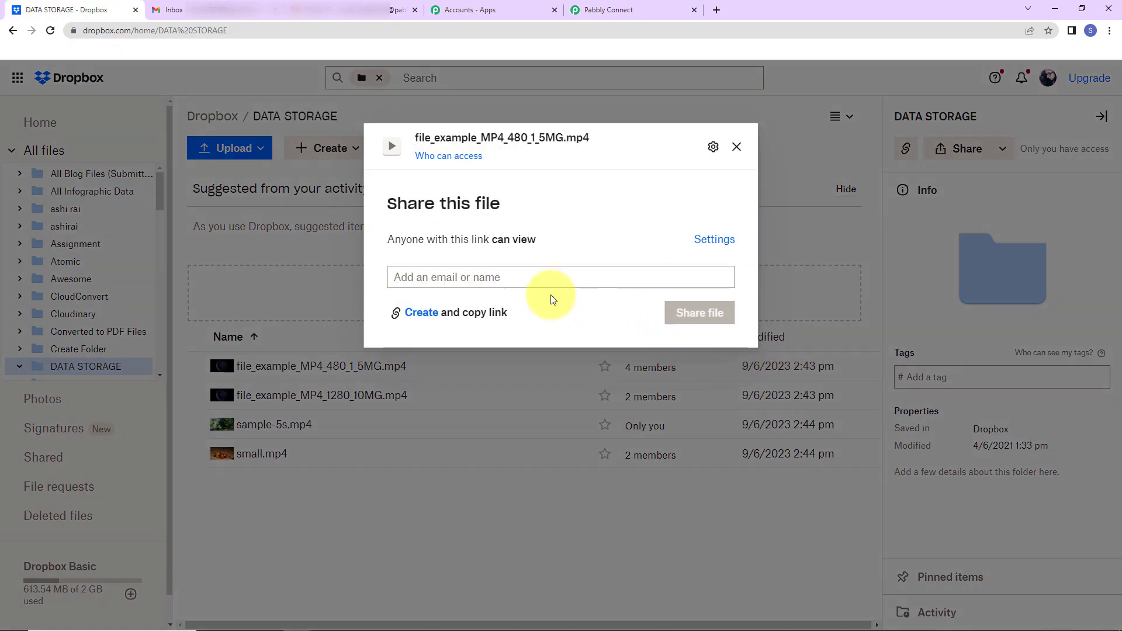
left_click(551, 277)
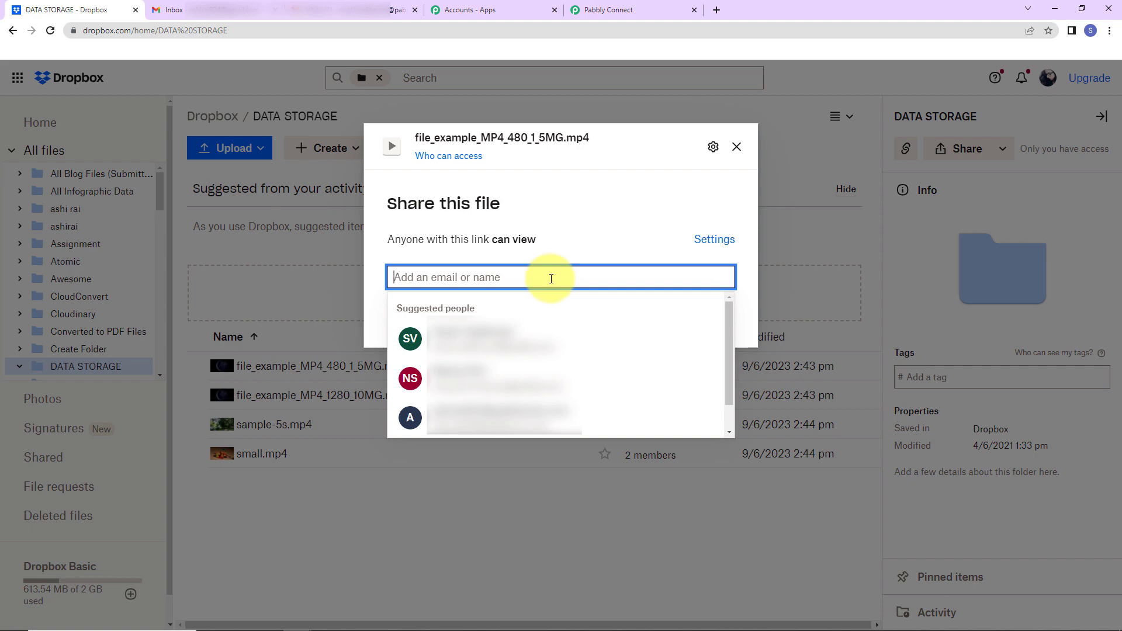
left_click(550, 337)
left_click(705, 378)
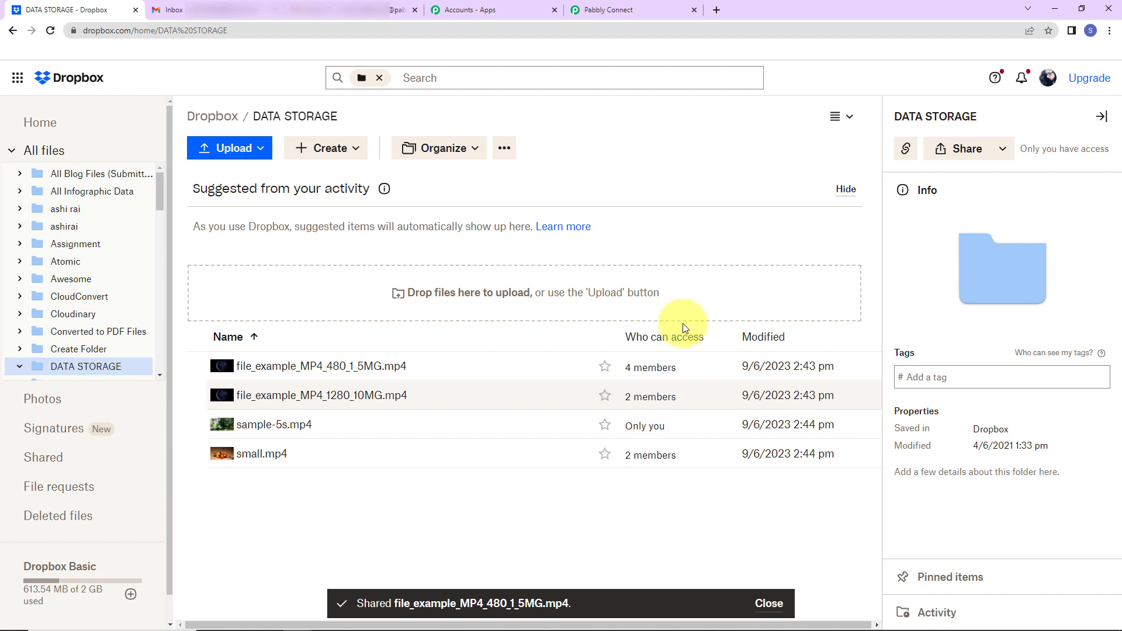
Step: Return to the Pabbly Connect workflow and examine the shared file's name and extension in the captured response's Header Subject
left_click(623, 10)
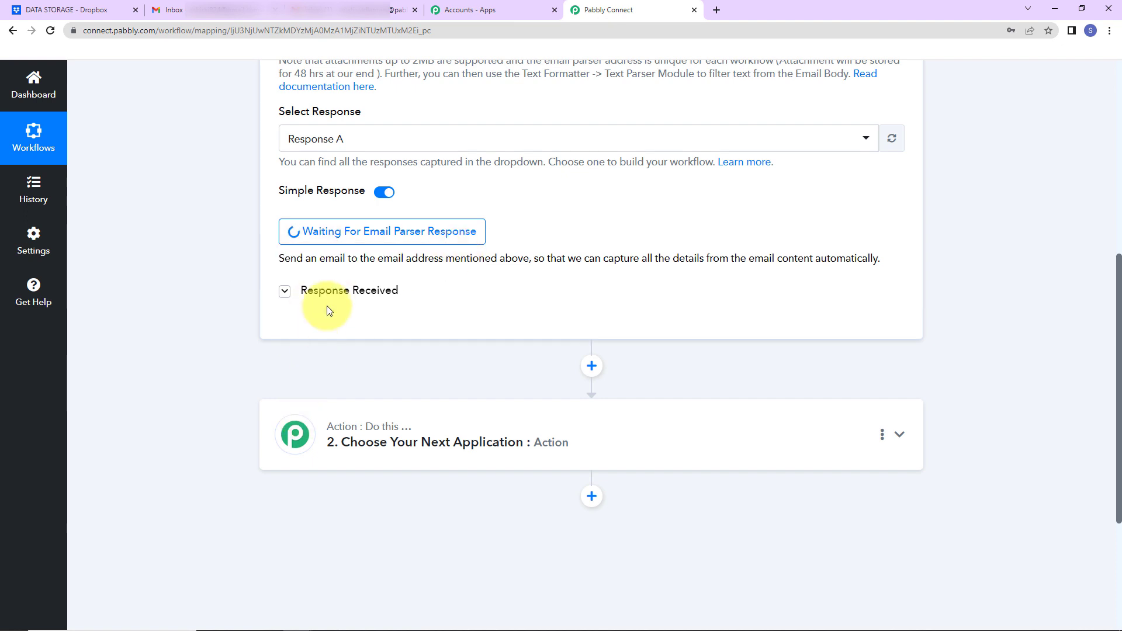
scroll(856, 324, "up", 2)
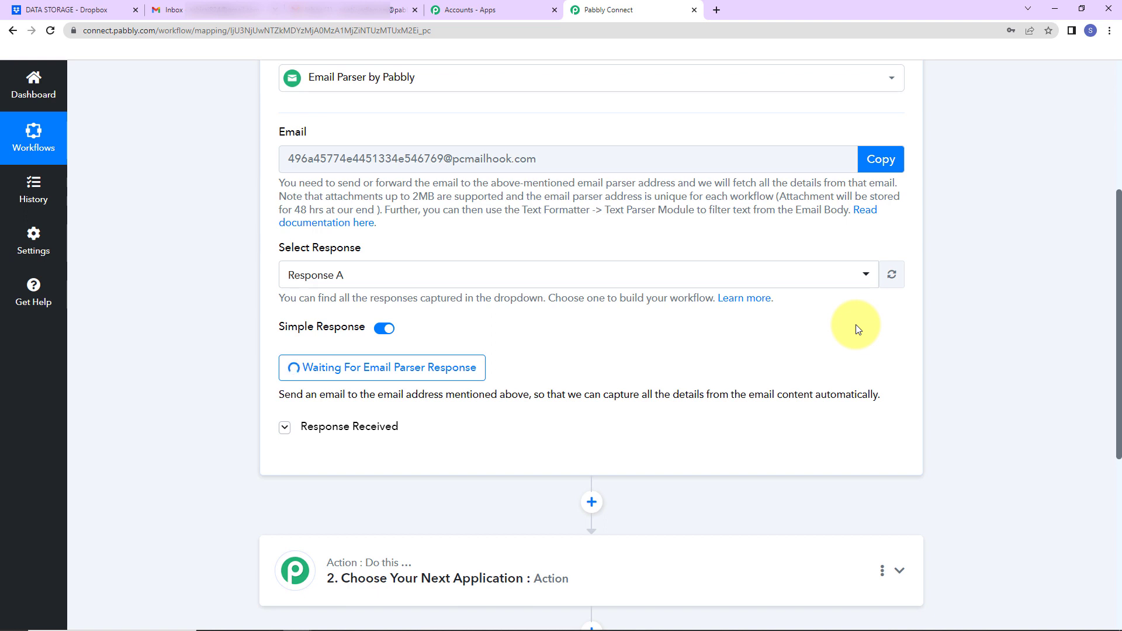
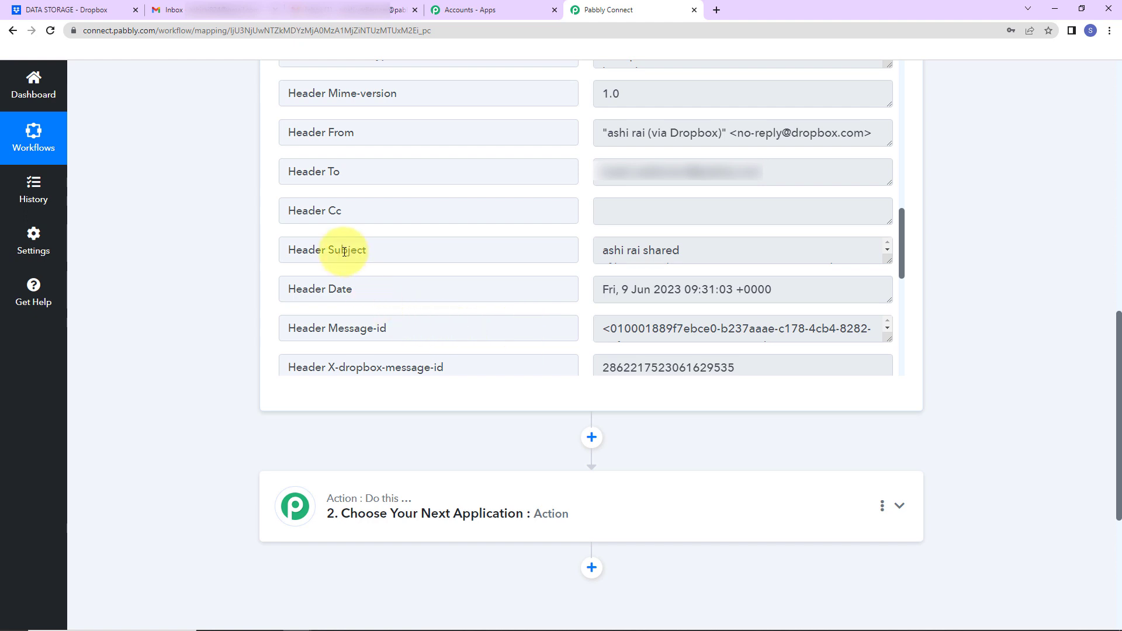
left_click_drag(888, 260, 894, 301)
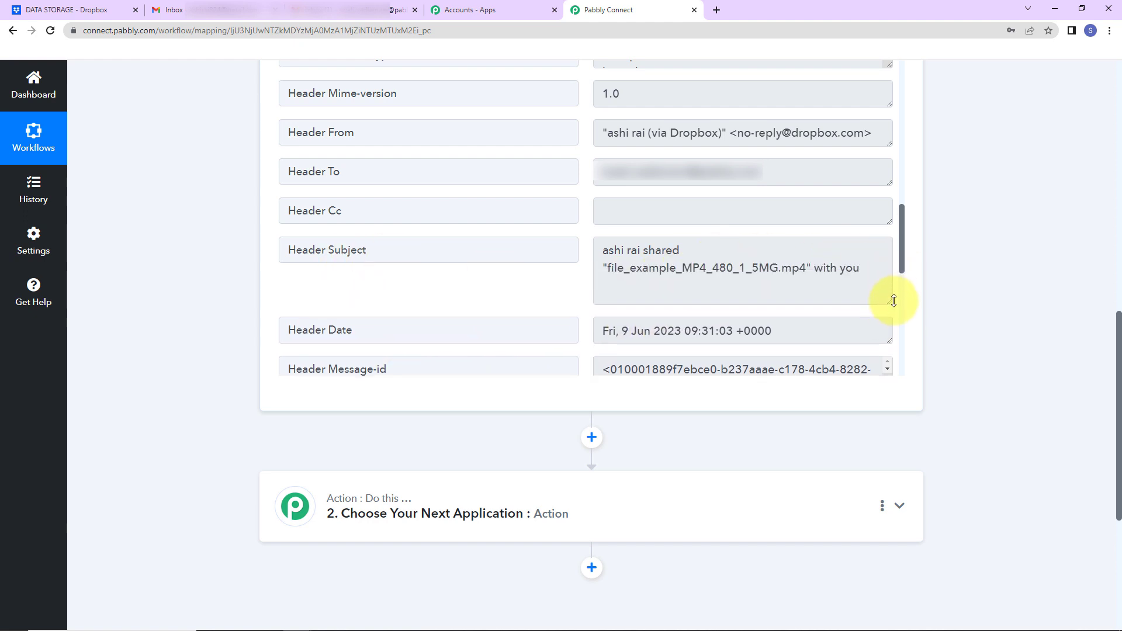
left_click_drag(806, 266, 782, 266)
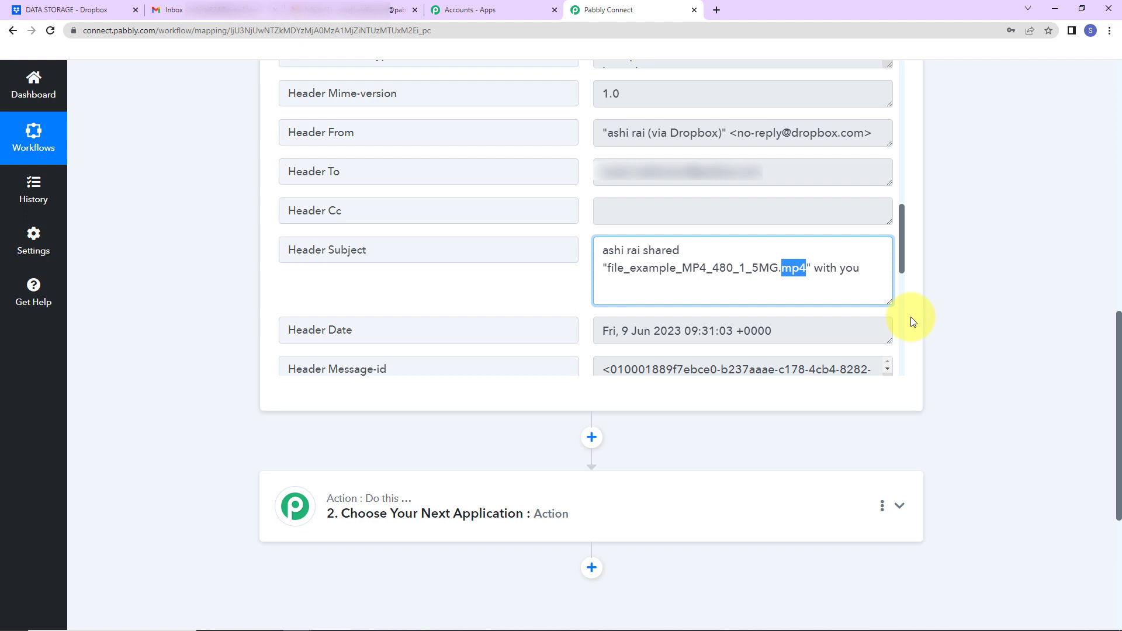
Step: Set Filter by Pabbly as the next action and choose the Email Parser's Subject as the filter label
scroll(912, 318, "down", 5)
left_click(427, 250)
left_click(419, 391)
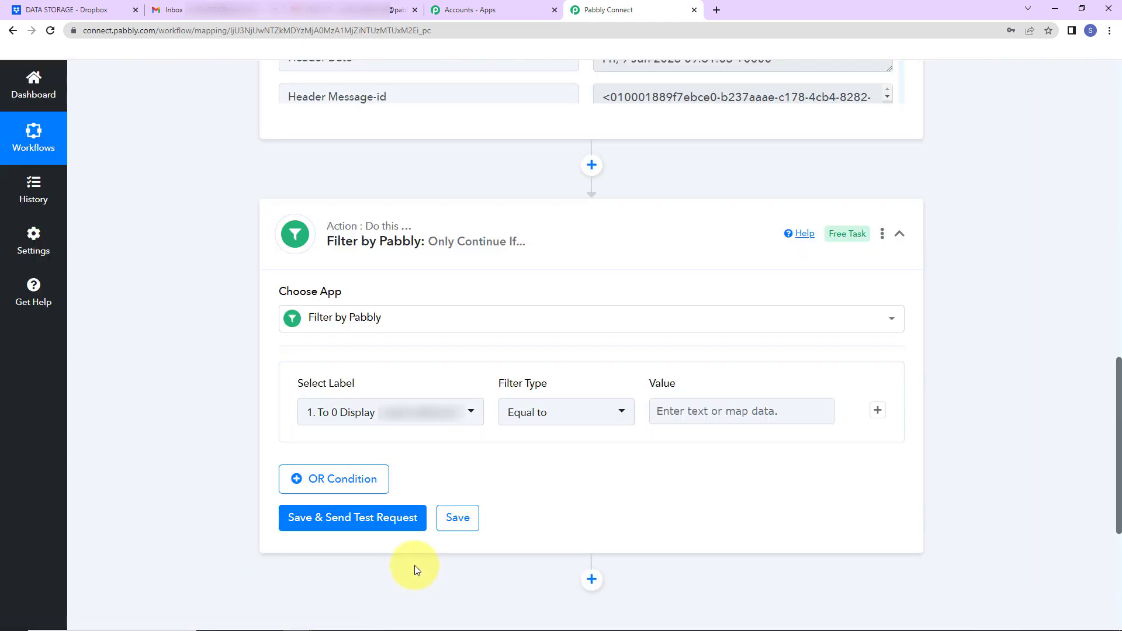
left_click(469, 416)
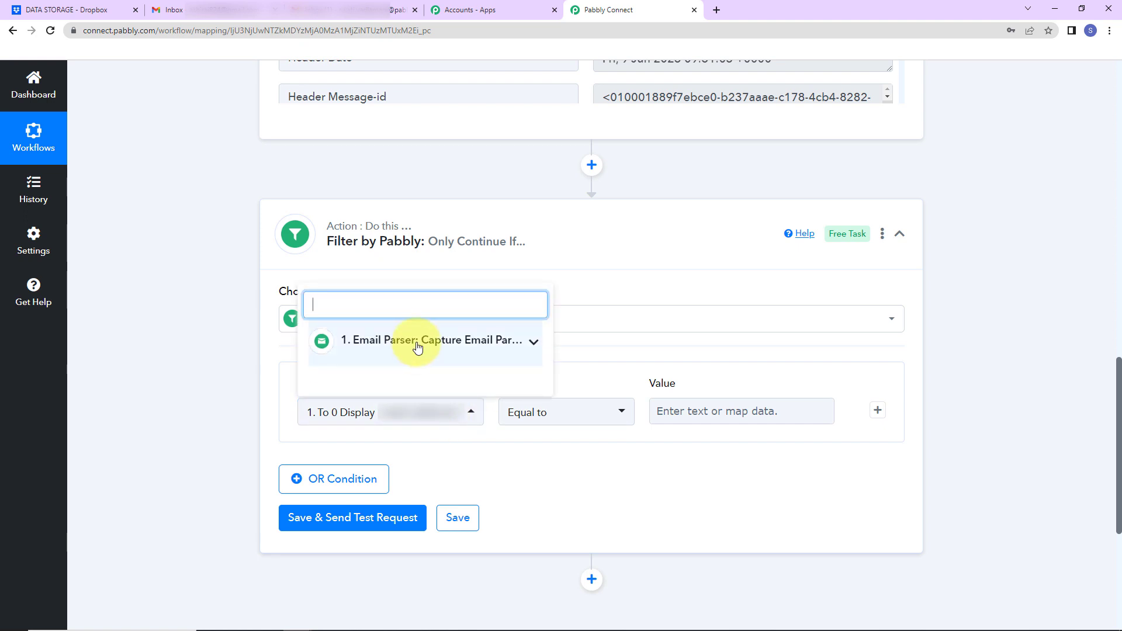
left_click(417, 347)
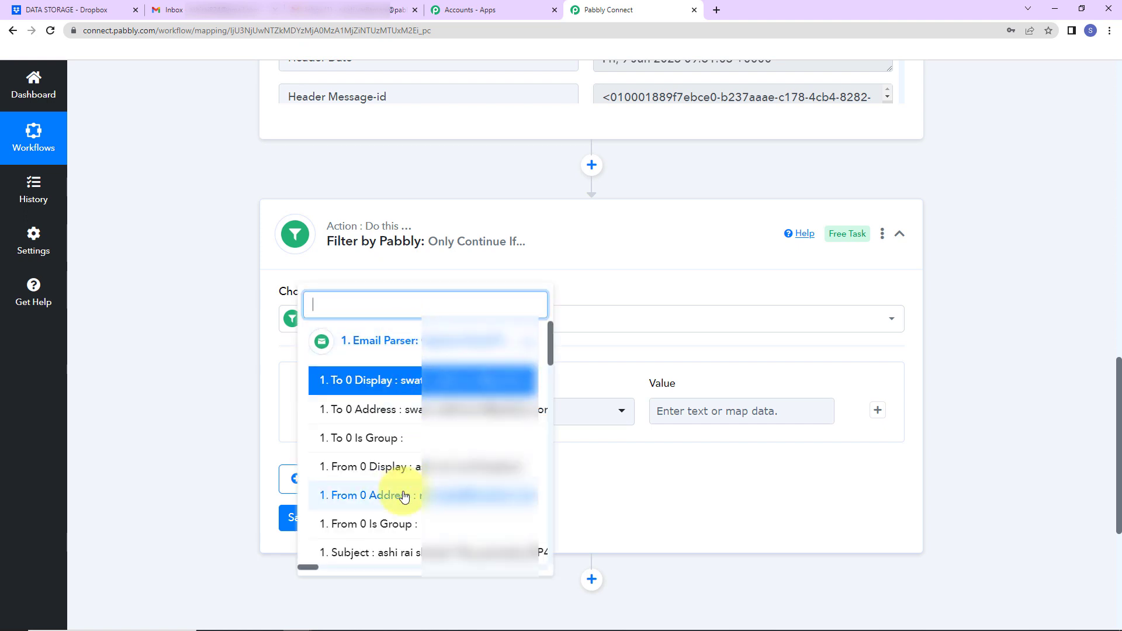
scroll(402, 495, "down", 2)
left_click(373, 416)
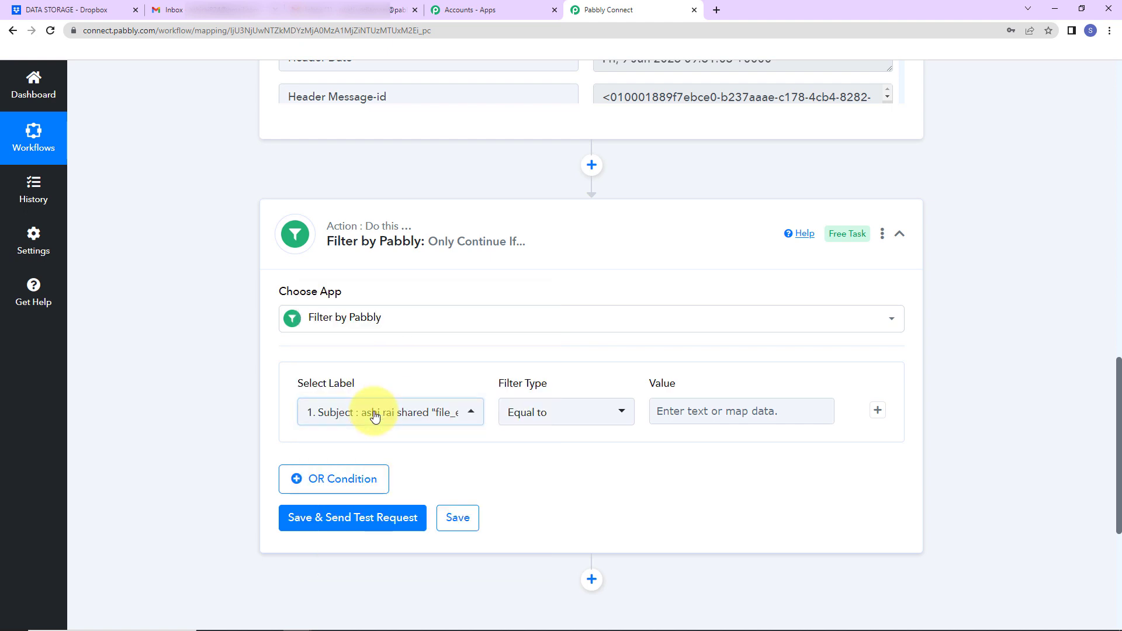
Step: Set the filter condition to Contains .mp4, copying the extension from the Header Subject, and save it with a test request
scroll(783, 269, "up", 5)
left_click_drag(780, 269, 812, 269)
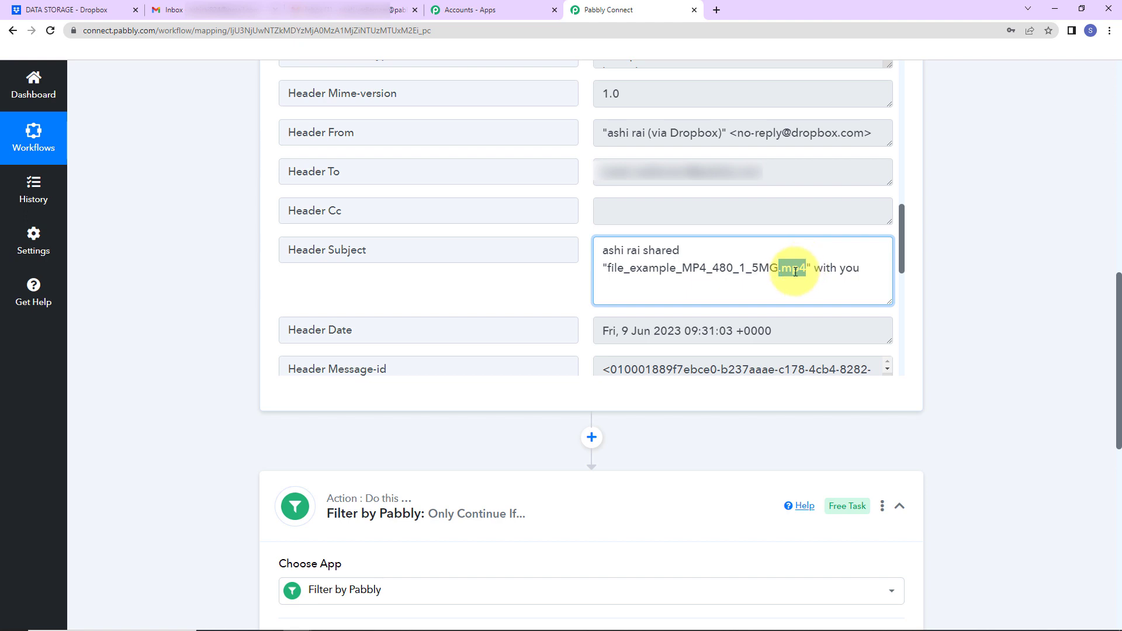
right_click(796, 270)
left_click(798, 276)
scroll(968, 404, "down", 1)
scroll(968, 403, "down", 5)
left_click(682, 414)
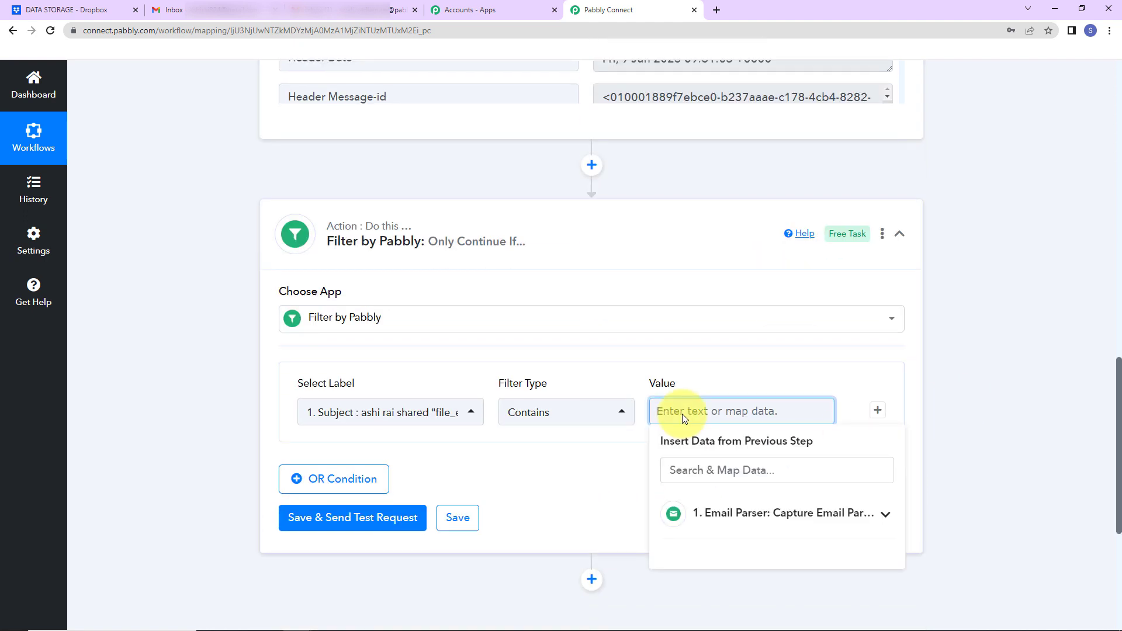
key("ctrl+v")
left_click(344, 519)
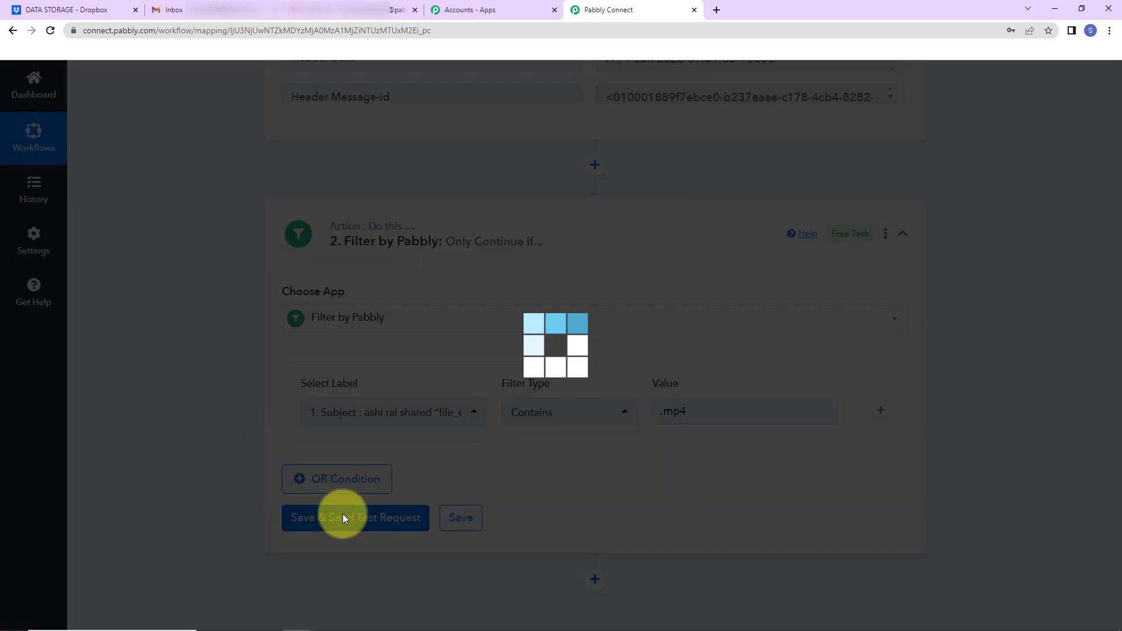
scroll(582, 514, "down", 2)
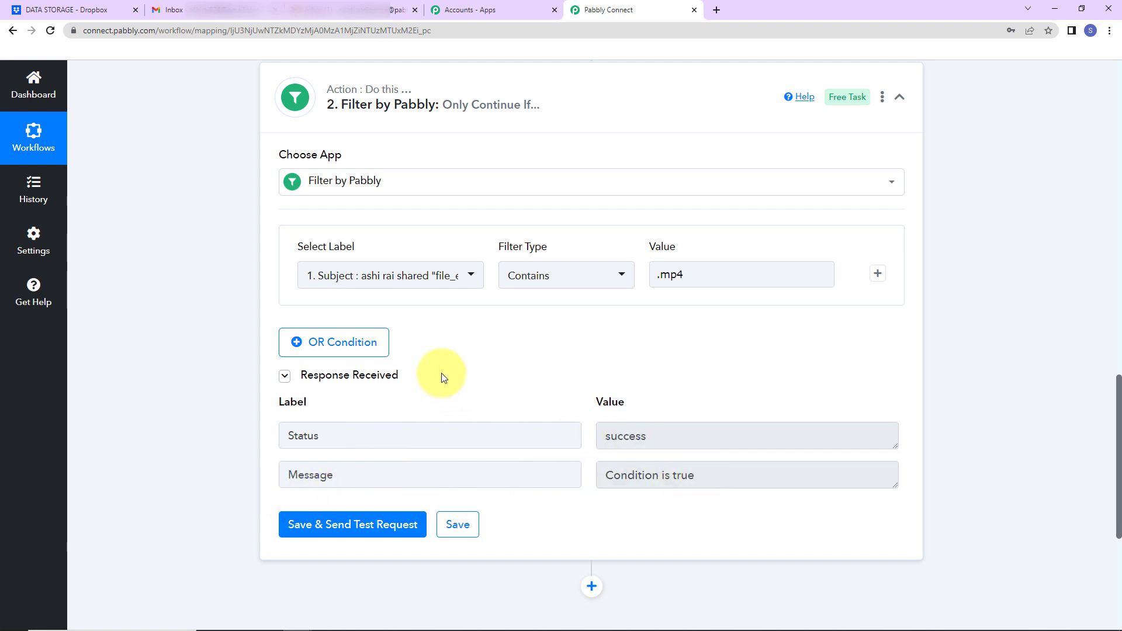
left_click(689, 288)
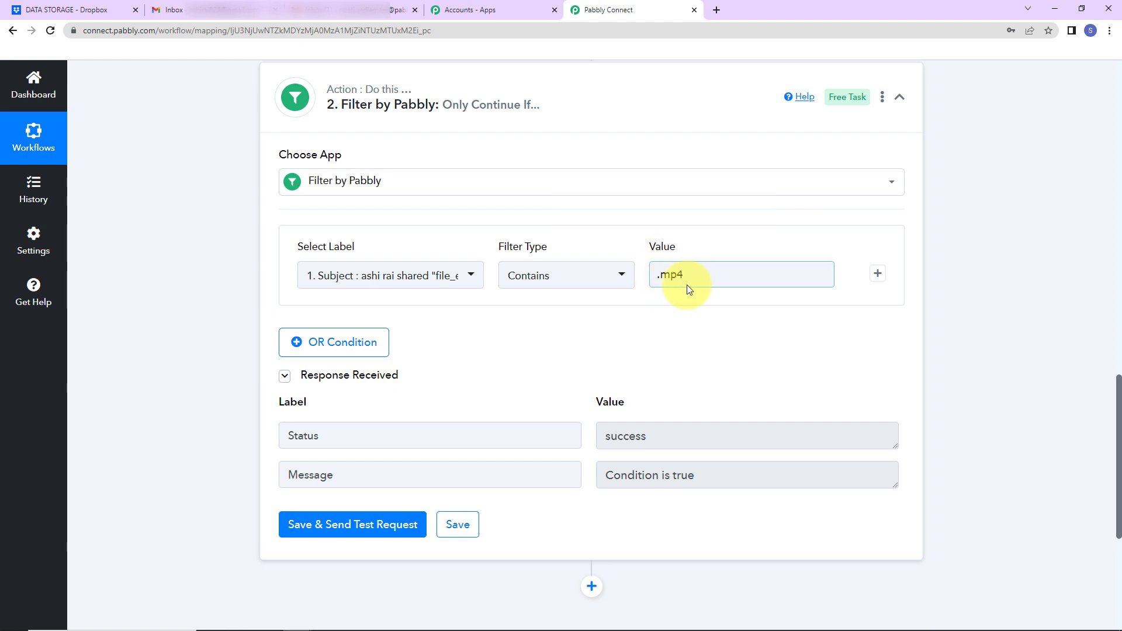
left_click(696, 302)
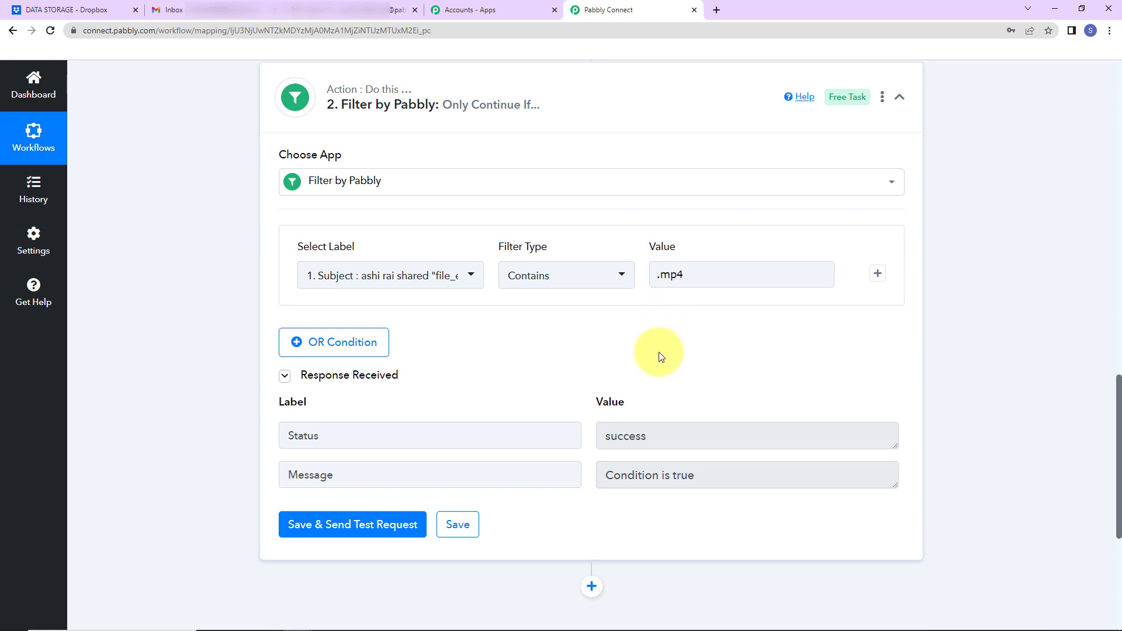
Step: Add an action step after the filter using Text Formatter by Pabbly with the Text (Basic Formatting) event, and connect it
scroll(1032, 489, "up", 8)
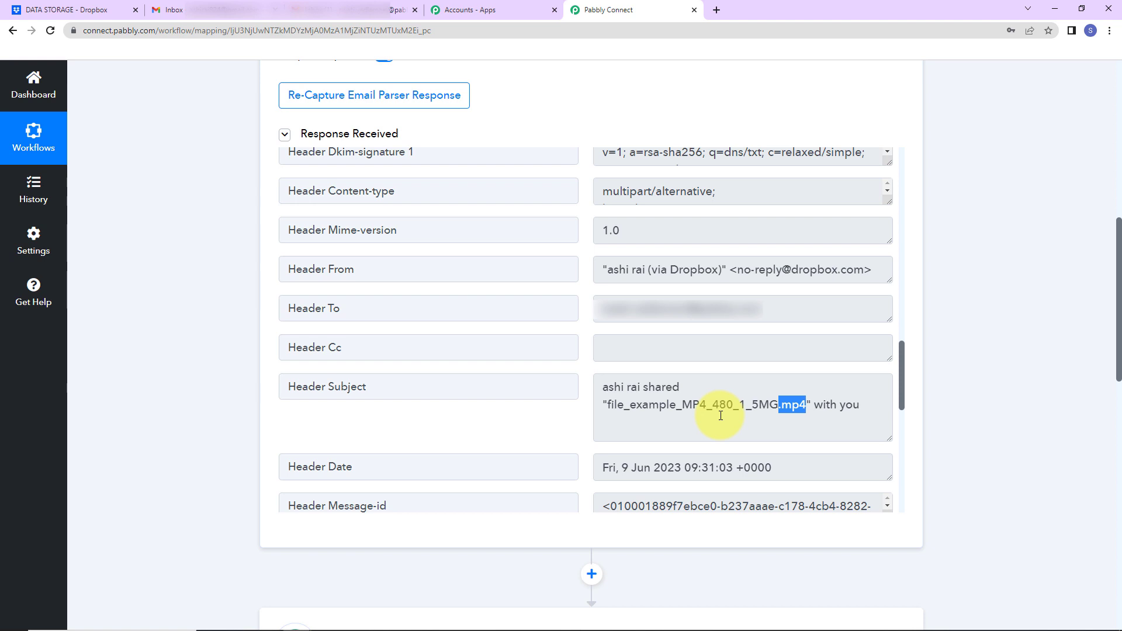
scroll(1020, 379, "down", 10)
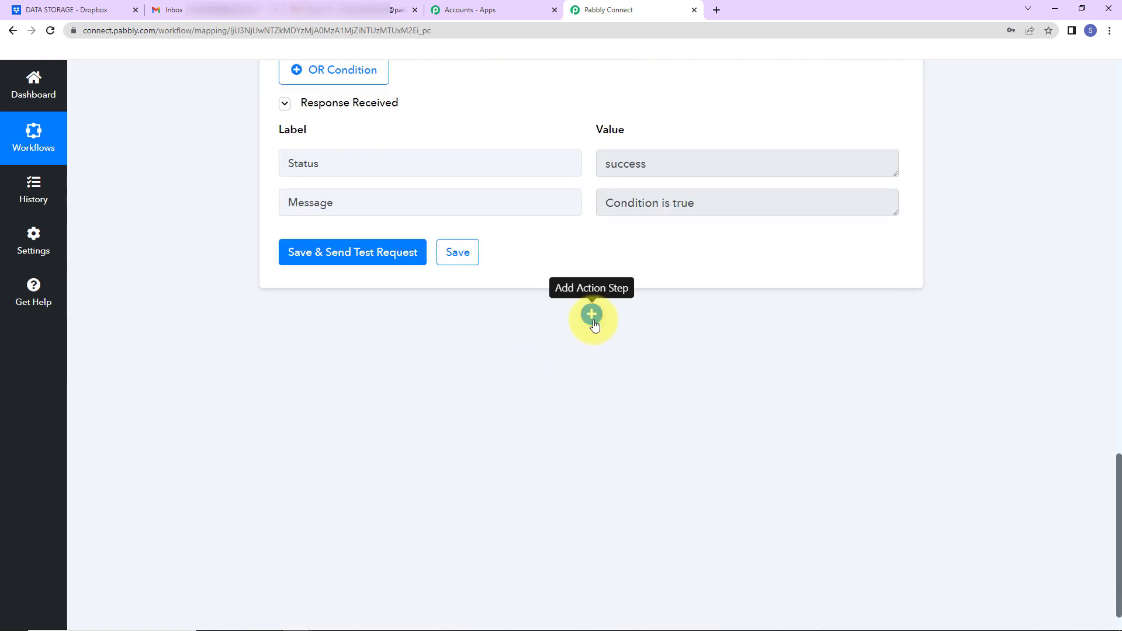
left_click(592, 316)
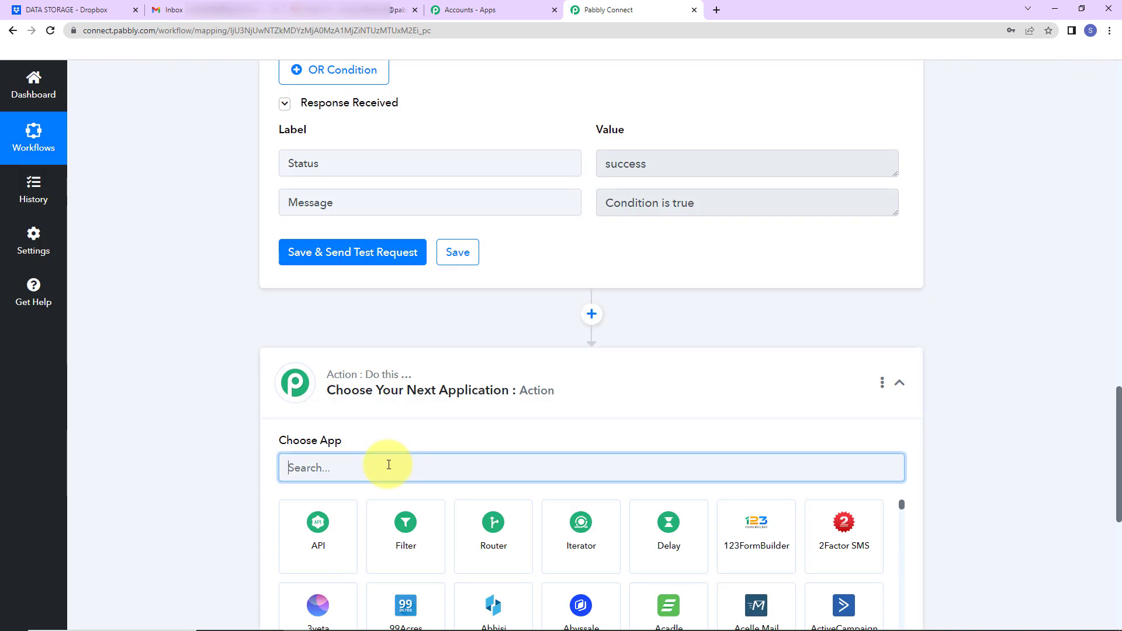
type("text")
left_click(408, 526)
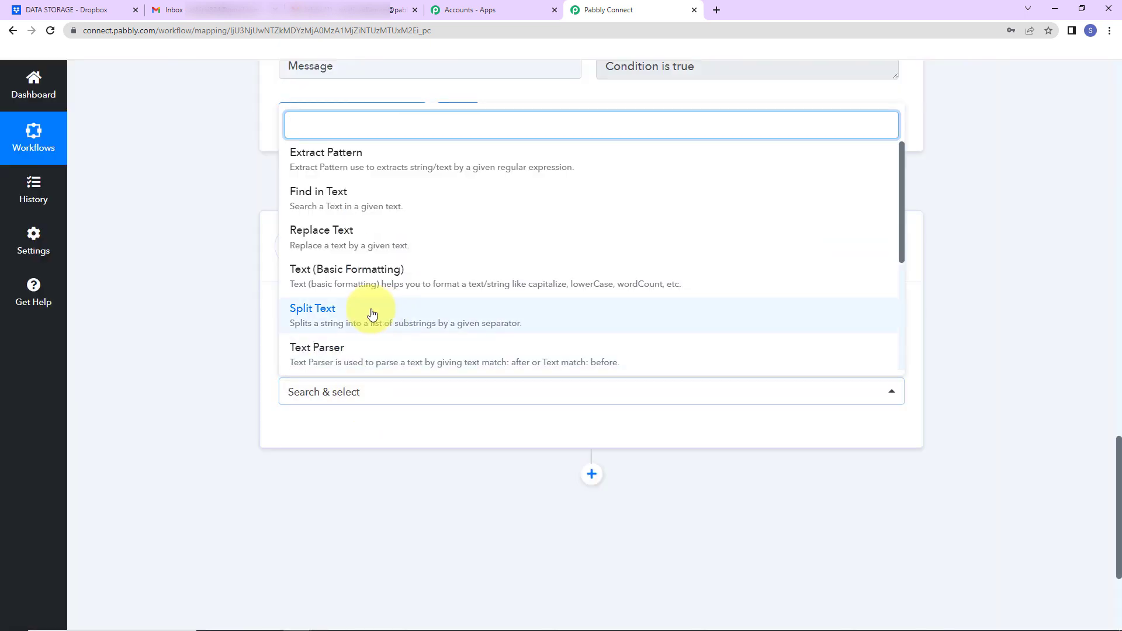
left_click(377, 281)
left_click(316, 436)
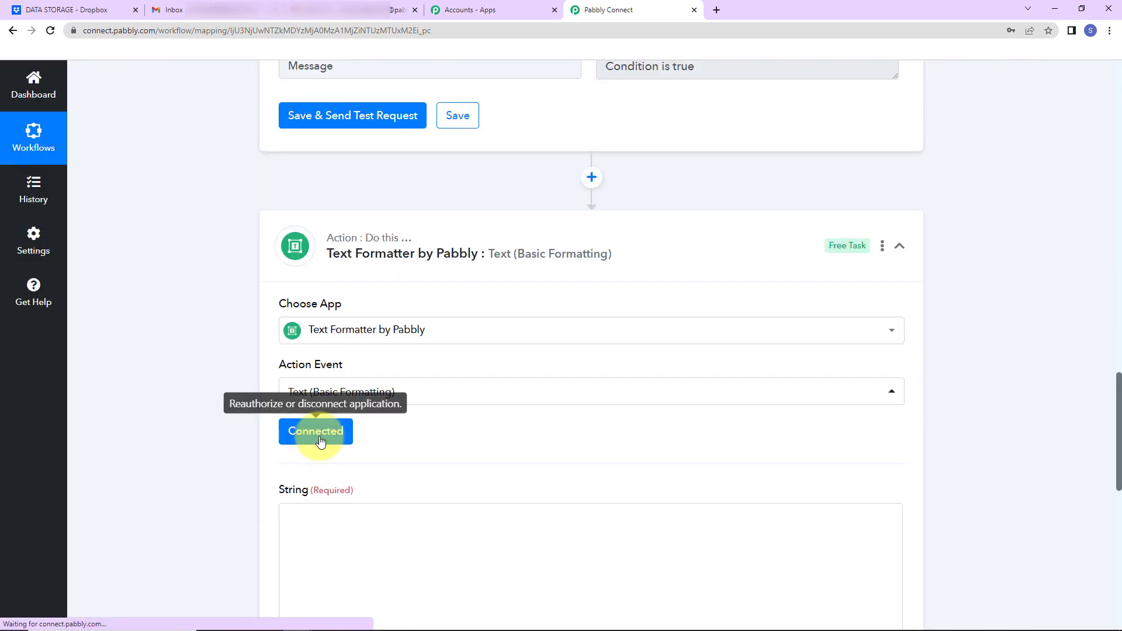
Step: Map the Email Parser's Body Html value into the String field of the Text Formatter step
scroll(524, 430, "down", 4)
scroll(306, 364, "up", 2)
left_click(294, 380)
scroll(435, 355, "down", 2)
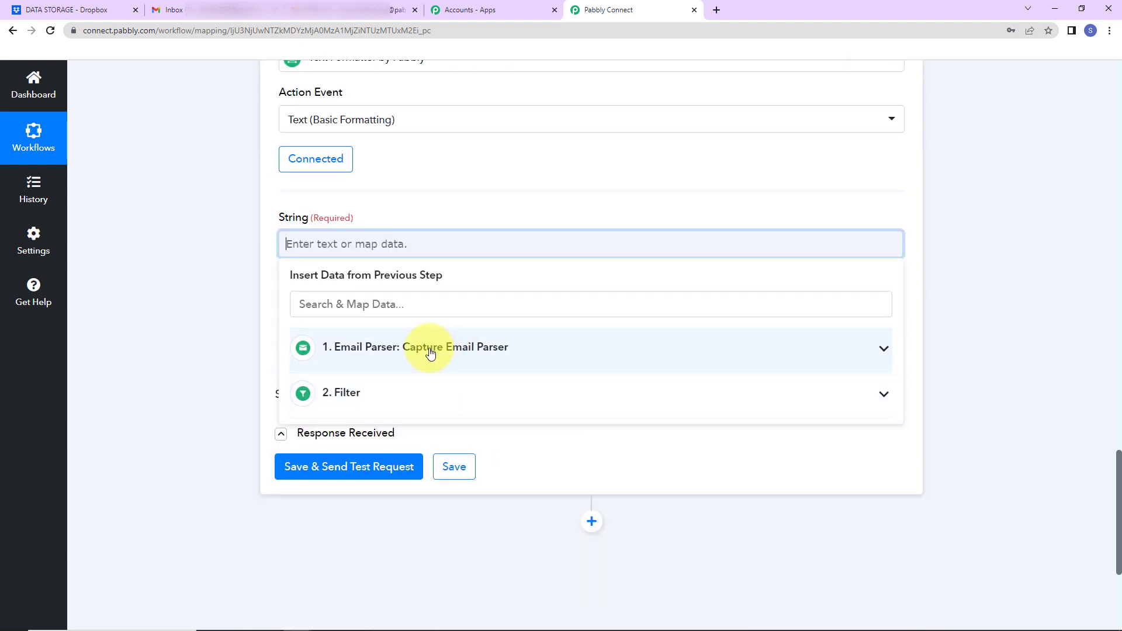
left_click(386, 349)
scroll(414, 401, "down", 10)
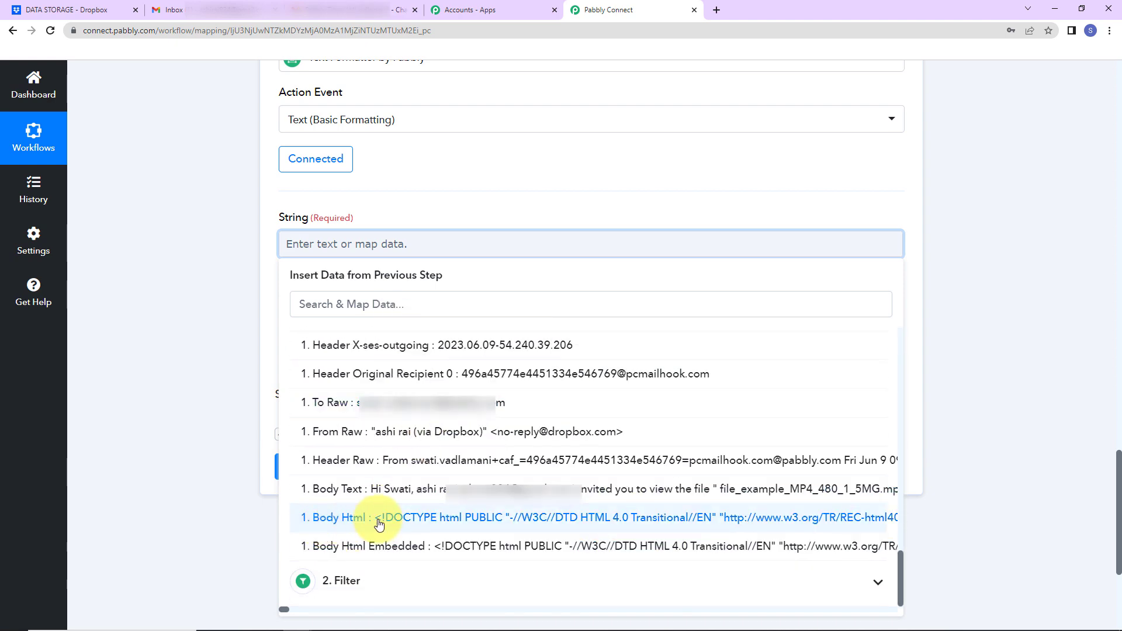
left_click(396, 518)
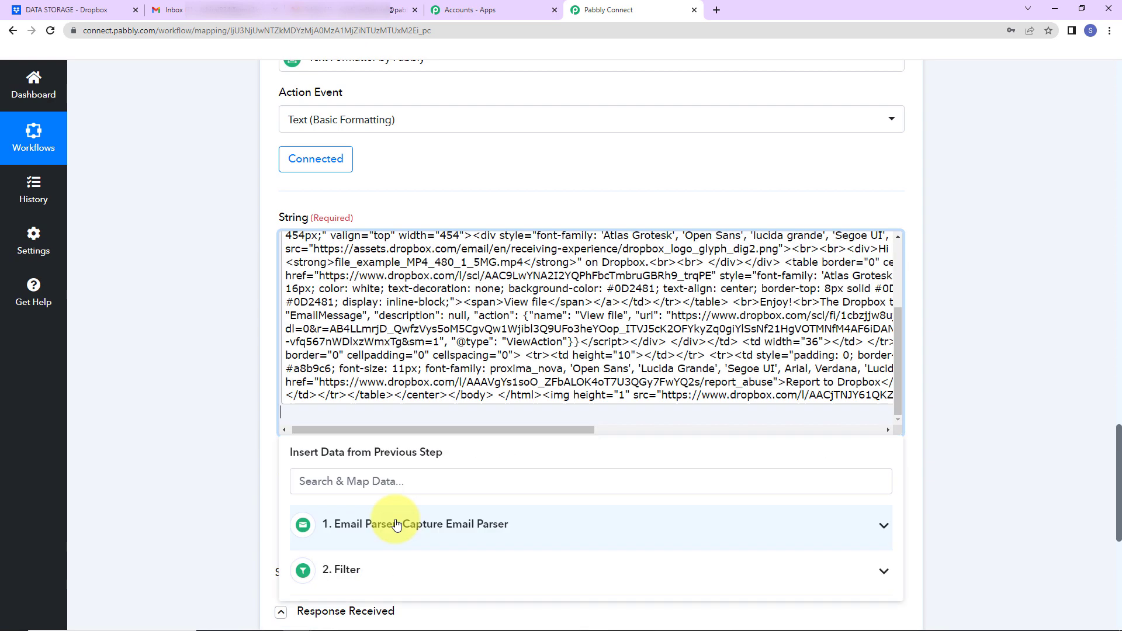
left_click(997, 318)
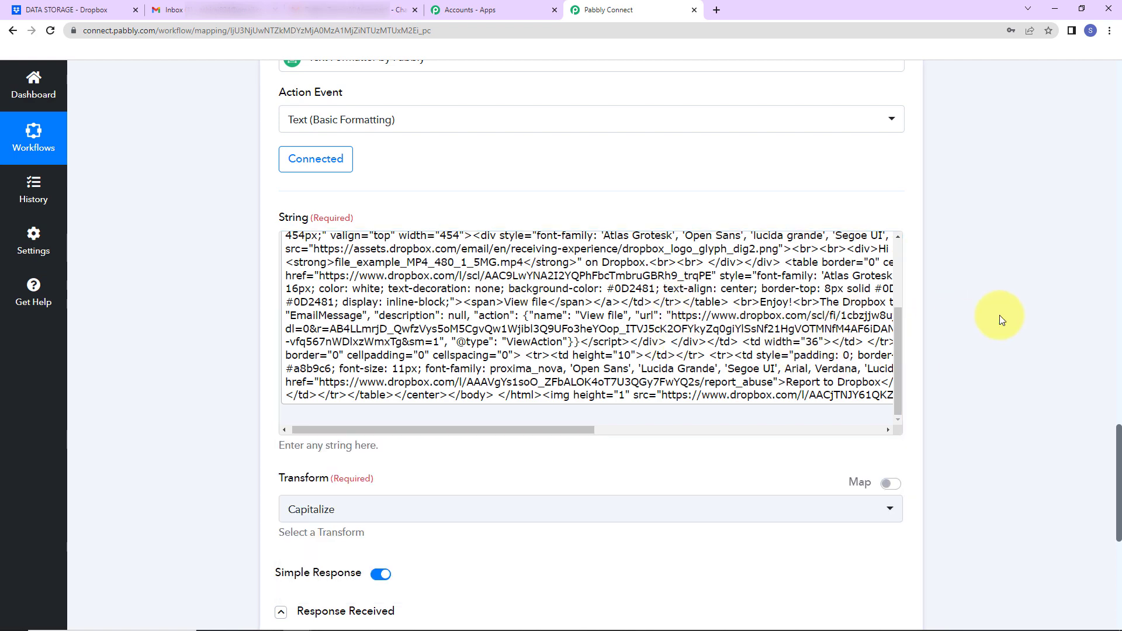
Step: Set the Text Formatter's transform to Extract URL and save the step with a test request
scroll(994, 316, "down", 3)
left_click(368, 373)
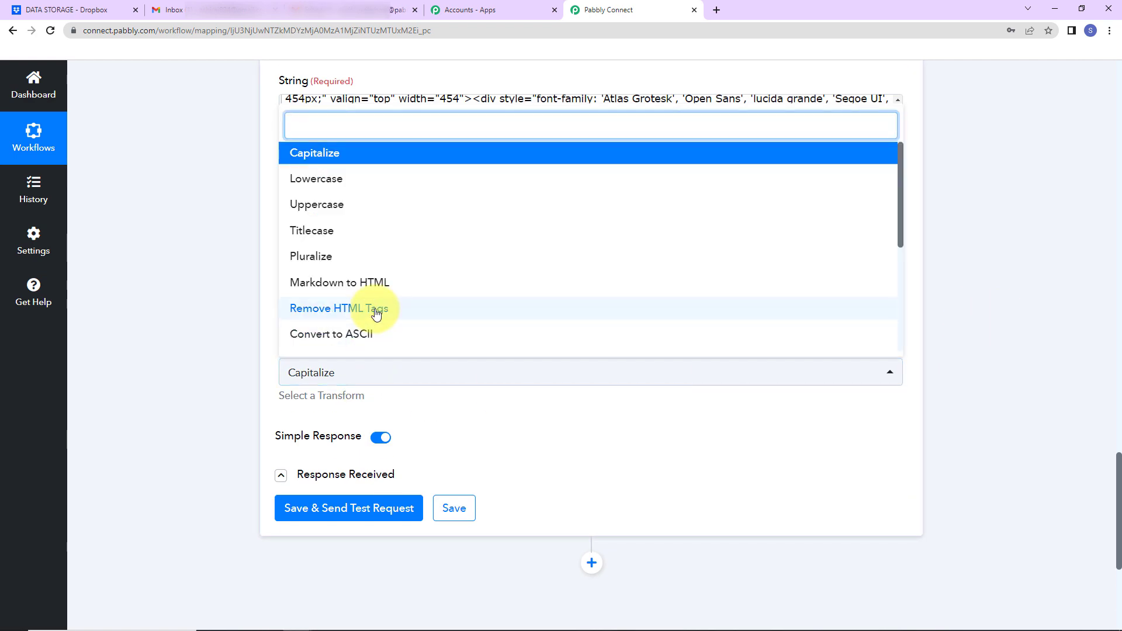
scroll(383, 307, "down", 5)
left_click(338, 230)
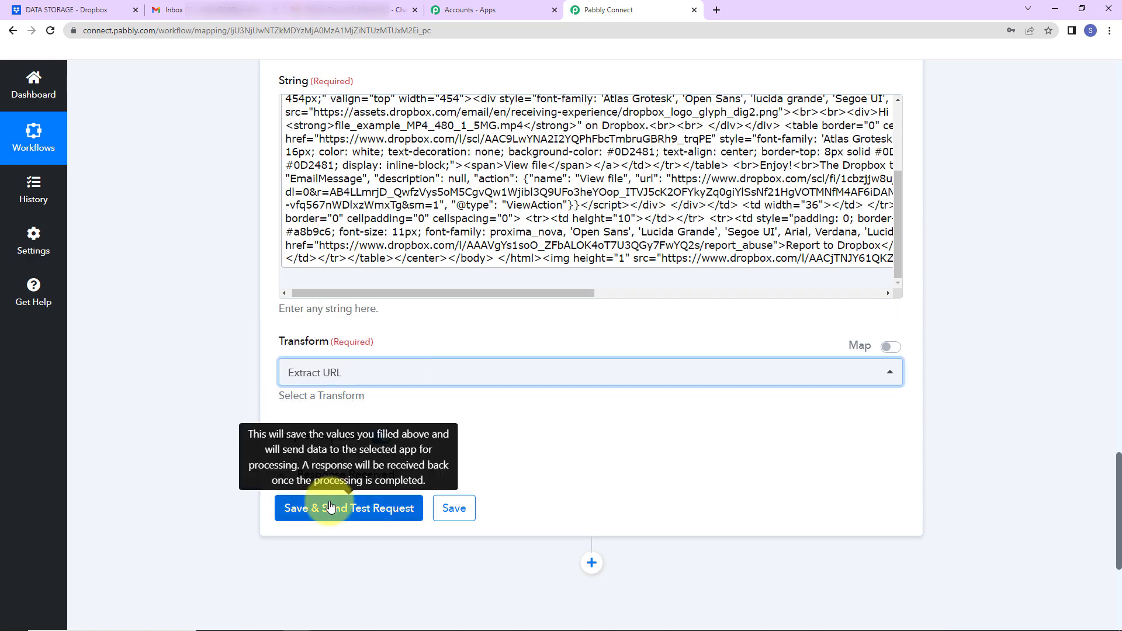
left_click(349, 508)
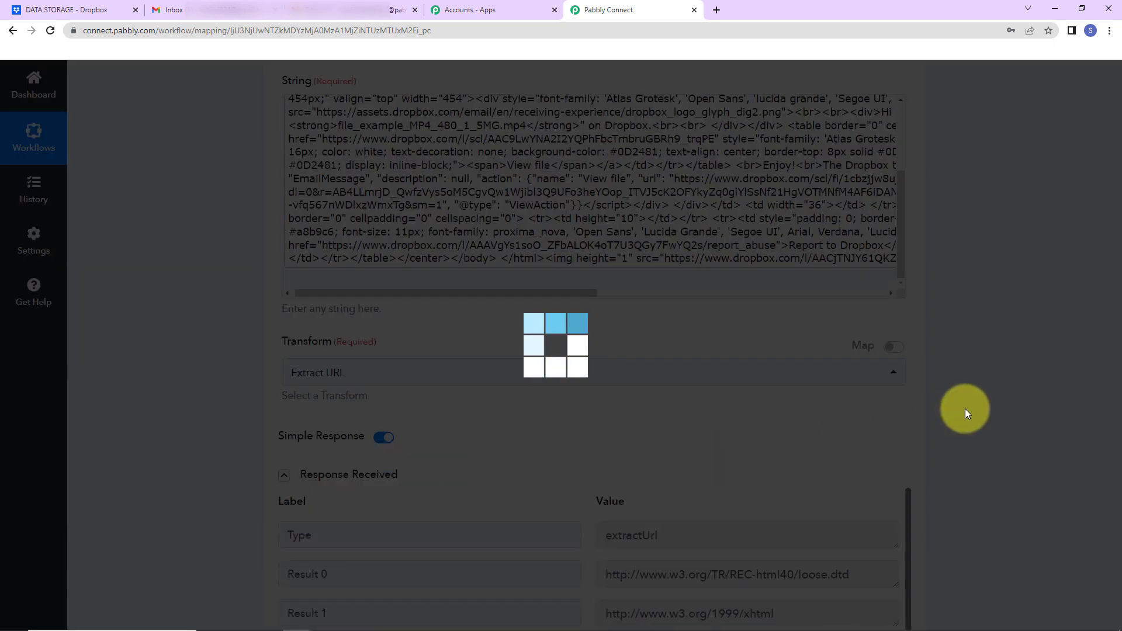
Step: Examine the URLs in the Extract URL response, enlarging the Result 8 value to read its full link
scroll(965, 408, "down", 7)
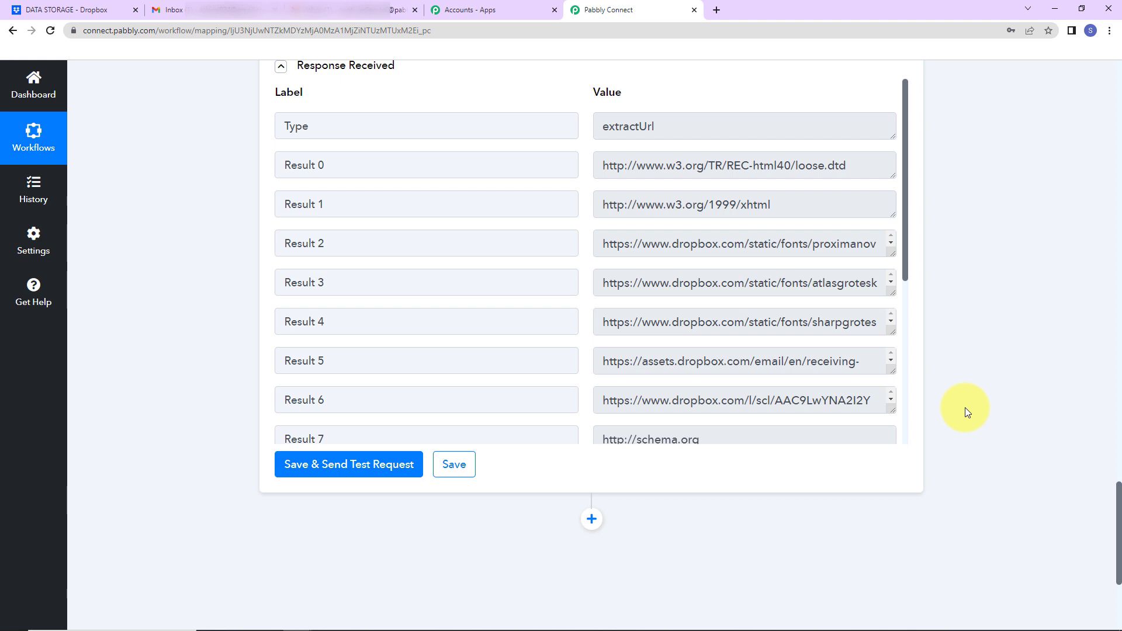
scroll(728, 301, "down", 2)
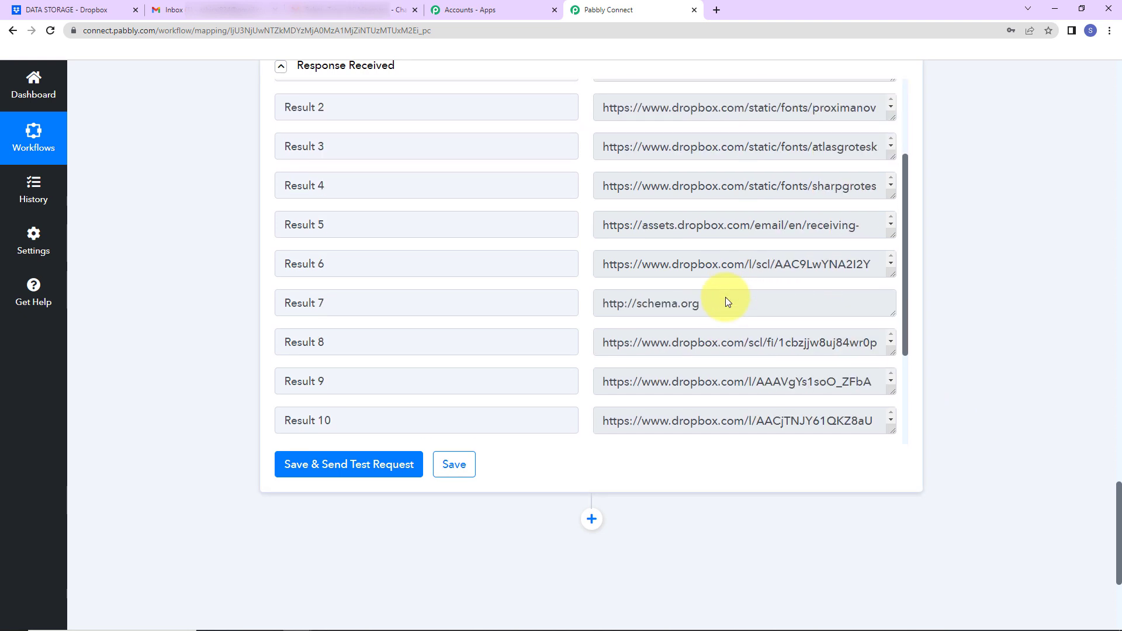
scroll(728, 301, "up", 5)
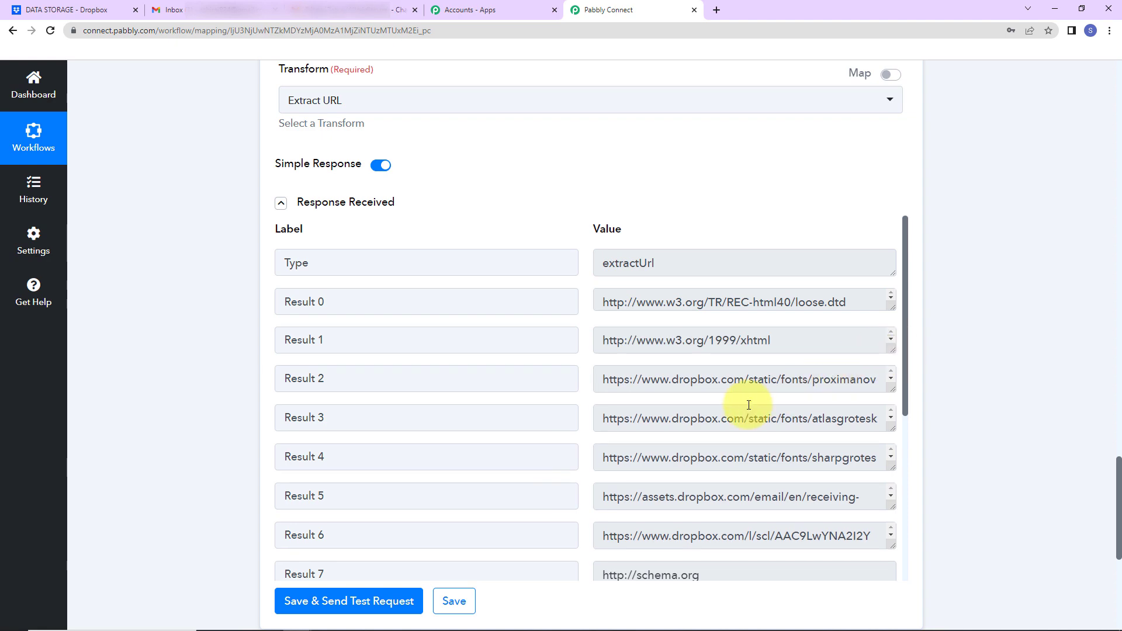
scroll(746, 410, "down", 1)
scroll(960, 384, "down", 2)
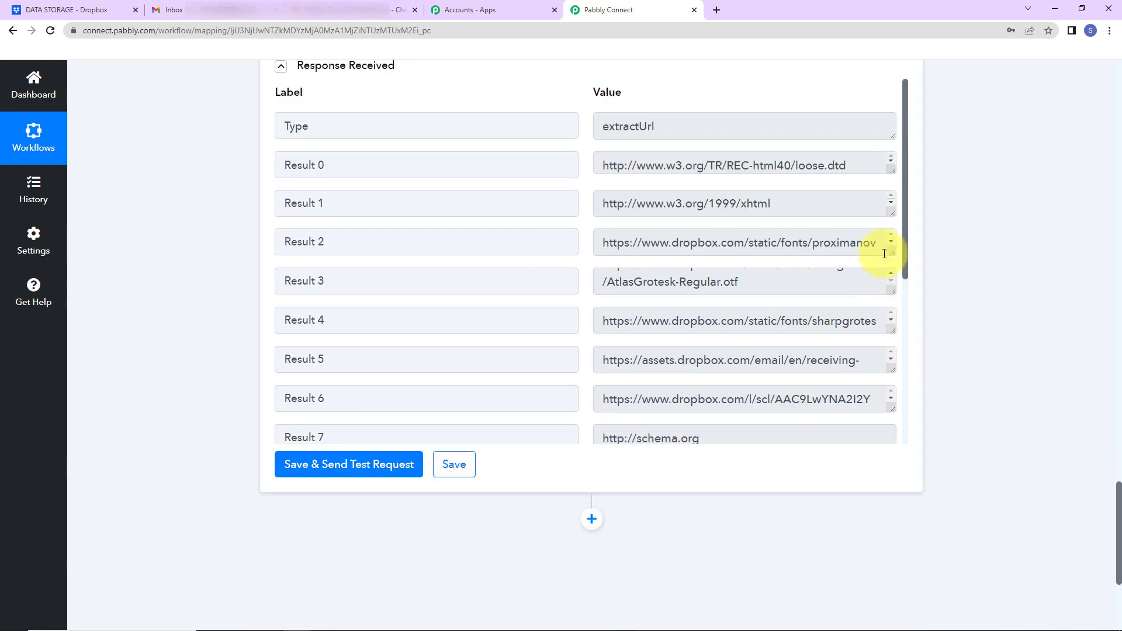
scroll(895, 250, "down", 5)
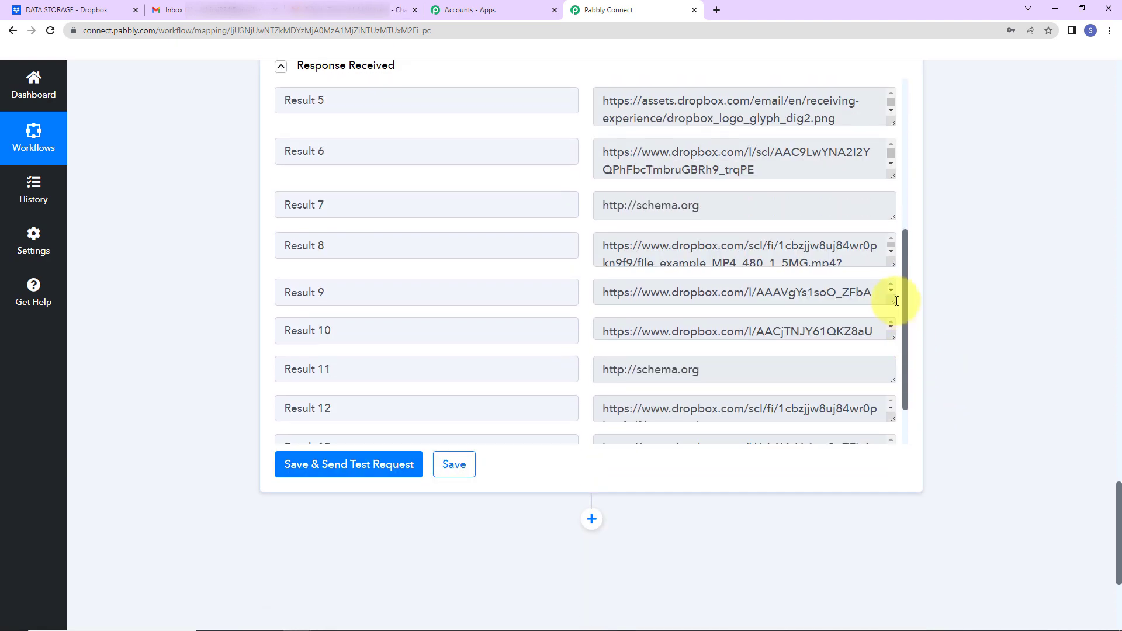
left_click_drag(895, 301, 910, 383)
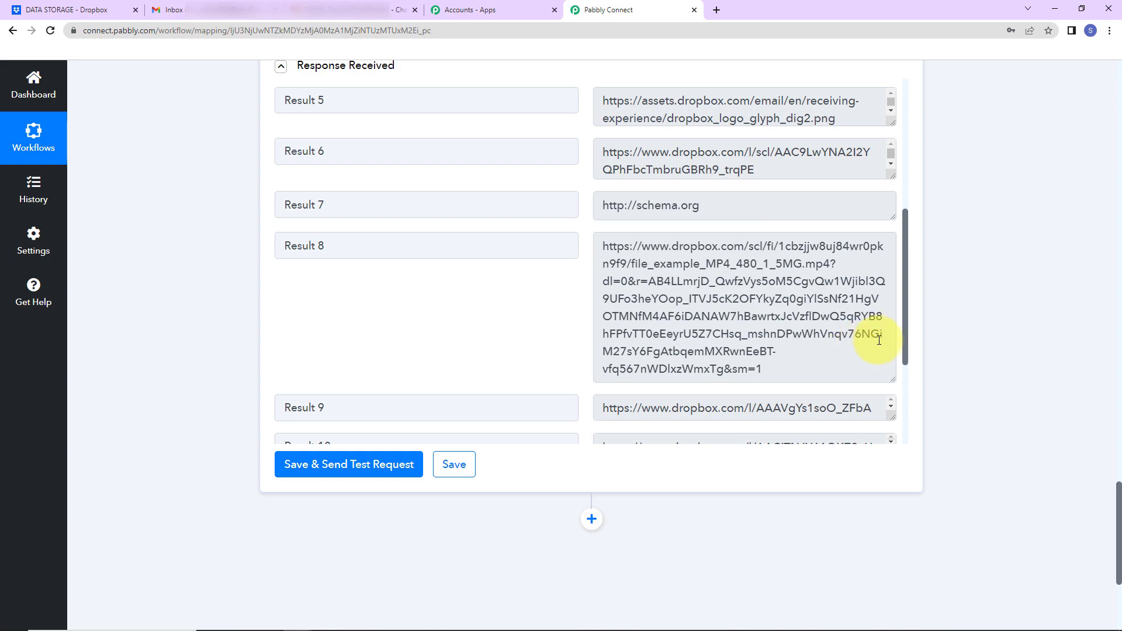
scroll(1040, 381, "up", 7)
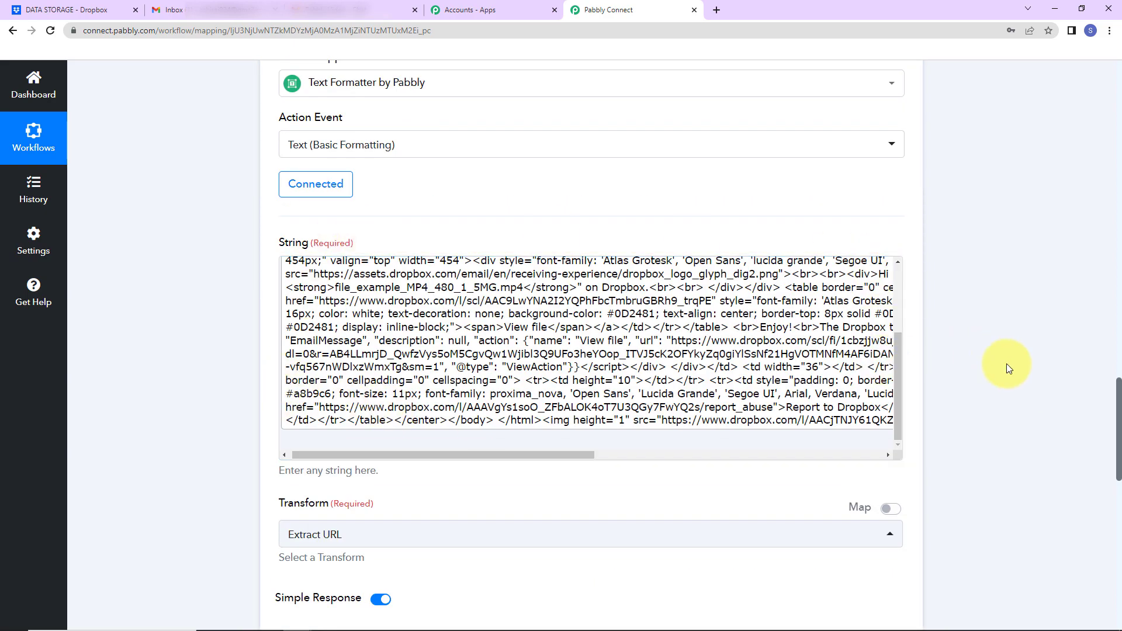
scroll(1029, 365, "down", 7)
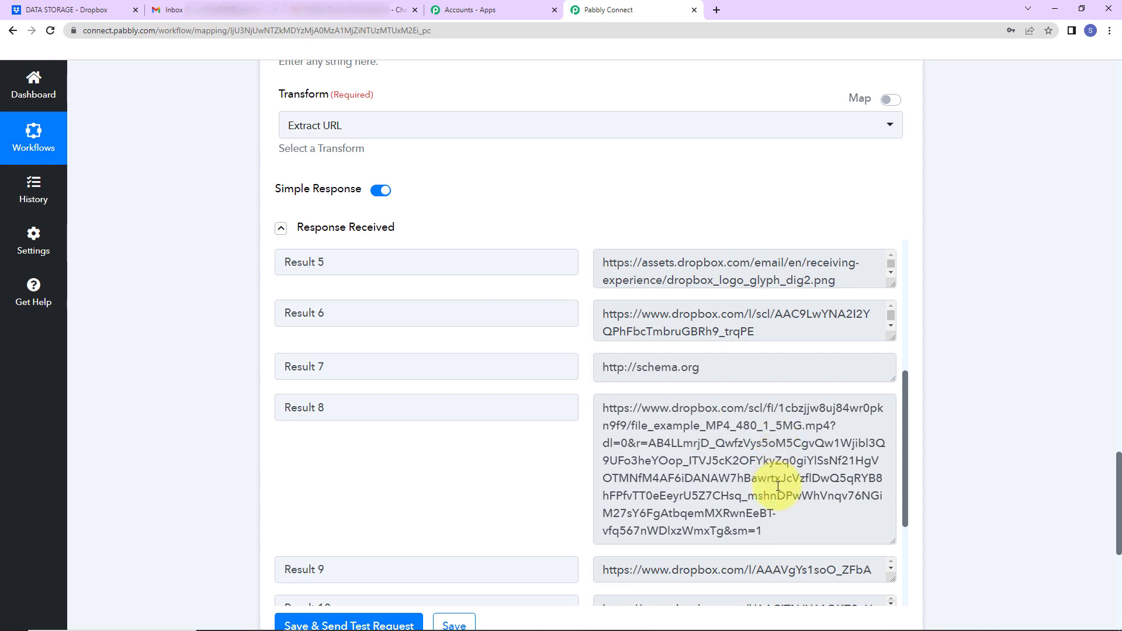
scroll(977, 382, "down", 5)
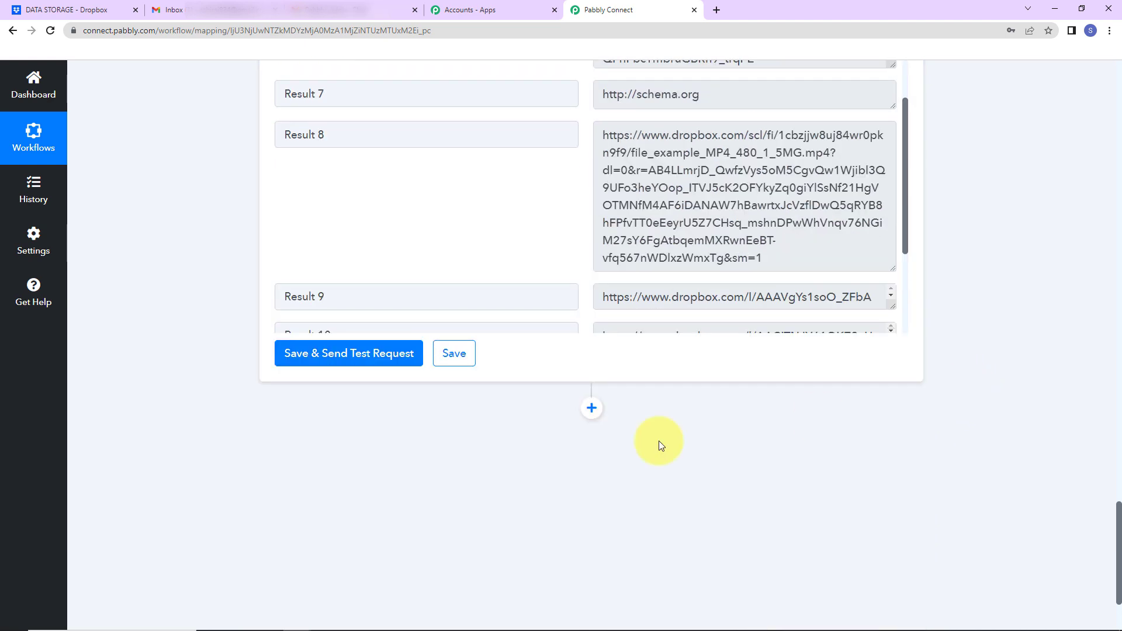
scroll(596, 416, "up", 5)
left_click_drag(632, 417, 833, 419)
Step: Add another action step using Text Formatter by Pabbly with the Split Text event, and connect it
scroll(1035, 403, "down", 5)
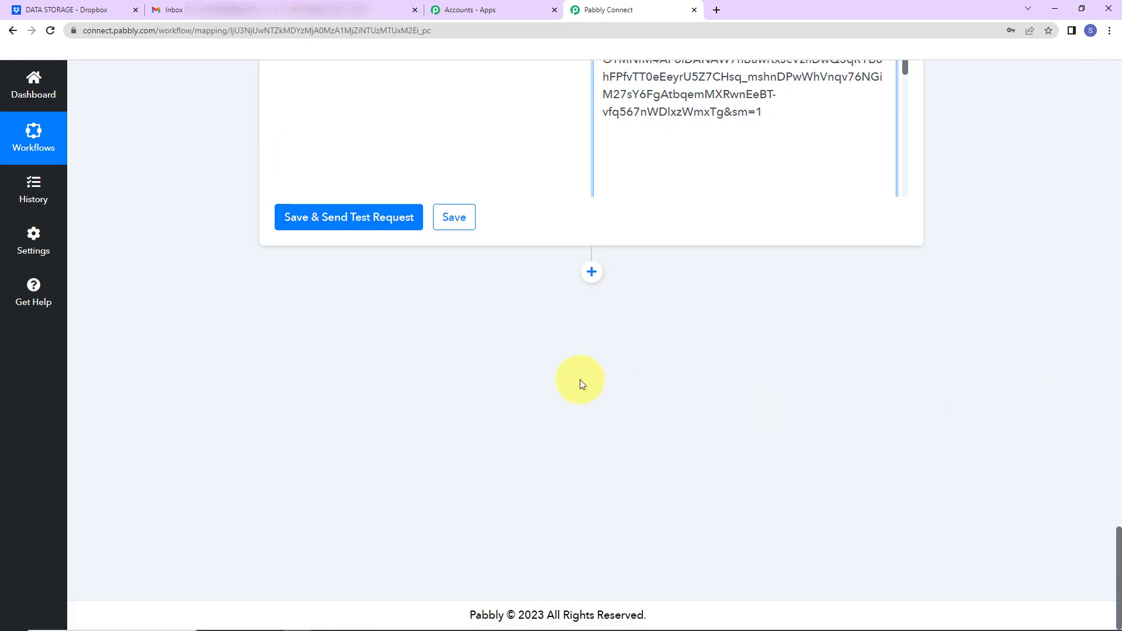
left_click(590, 274)
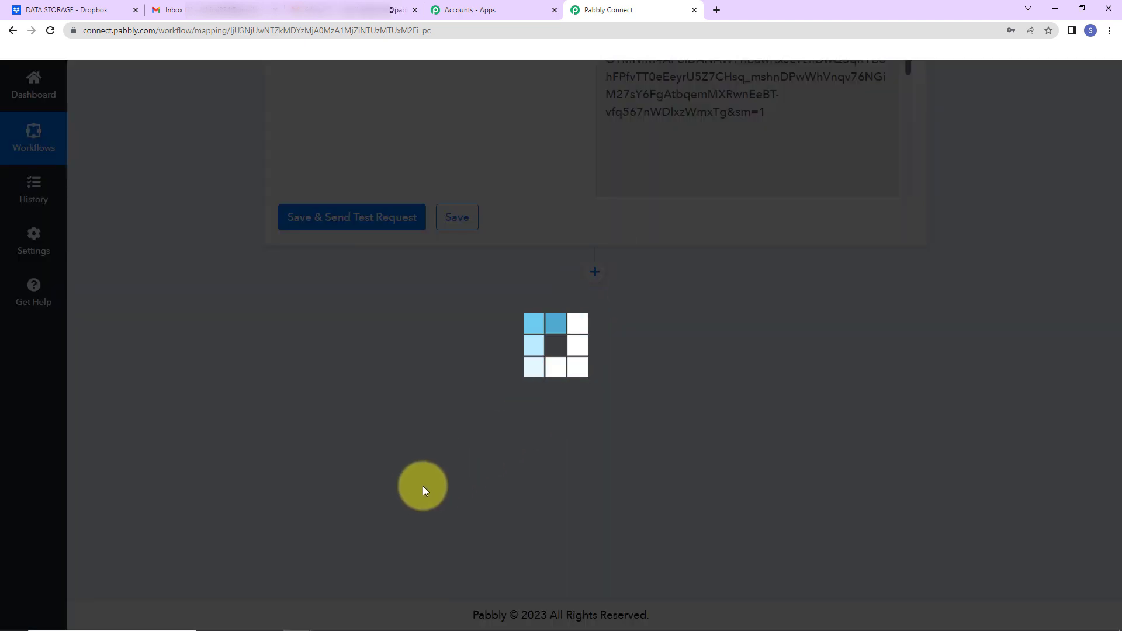
type("text")
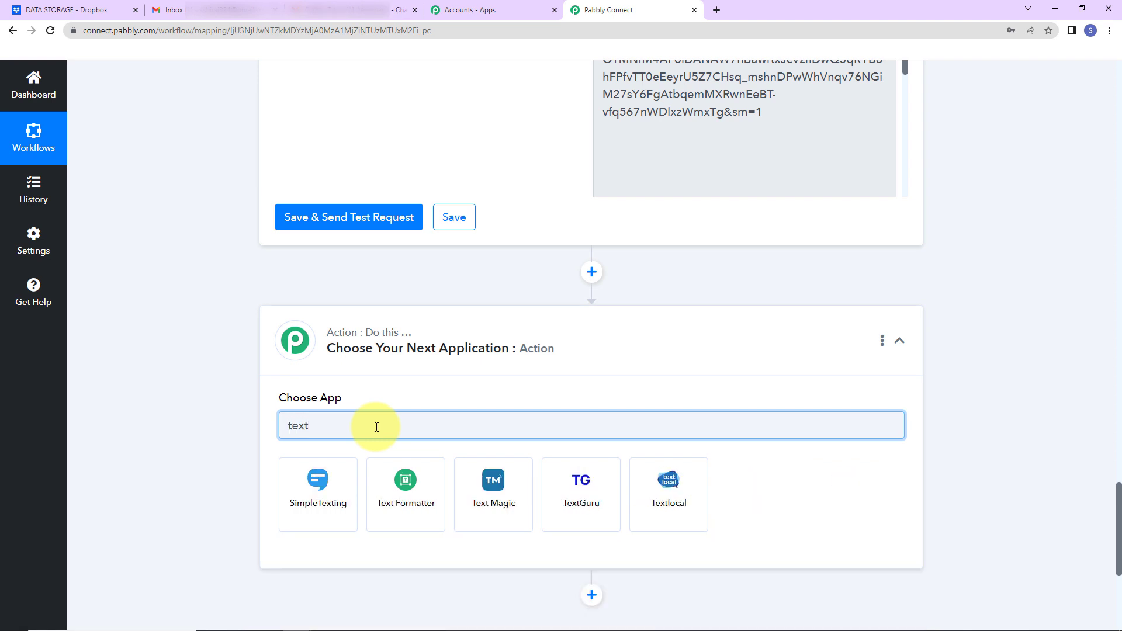
left_click(403, 473)
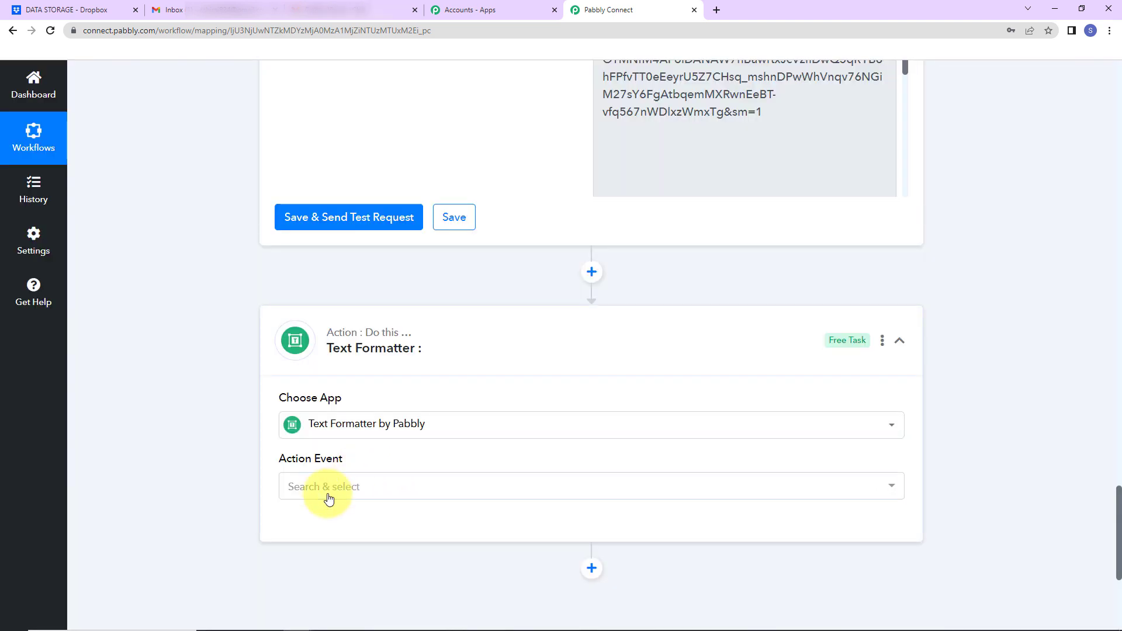
left_click(325, 494)
left_click(323, 318)
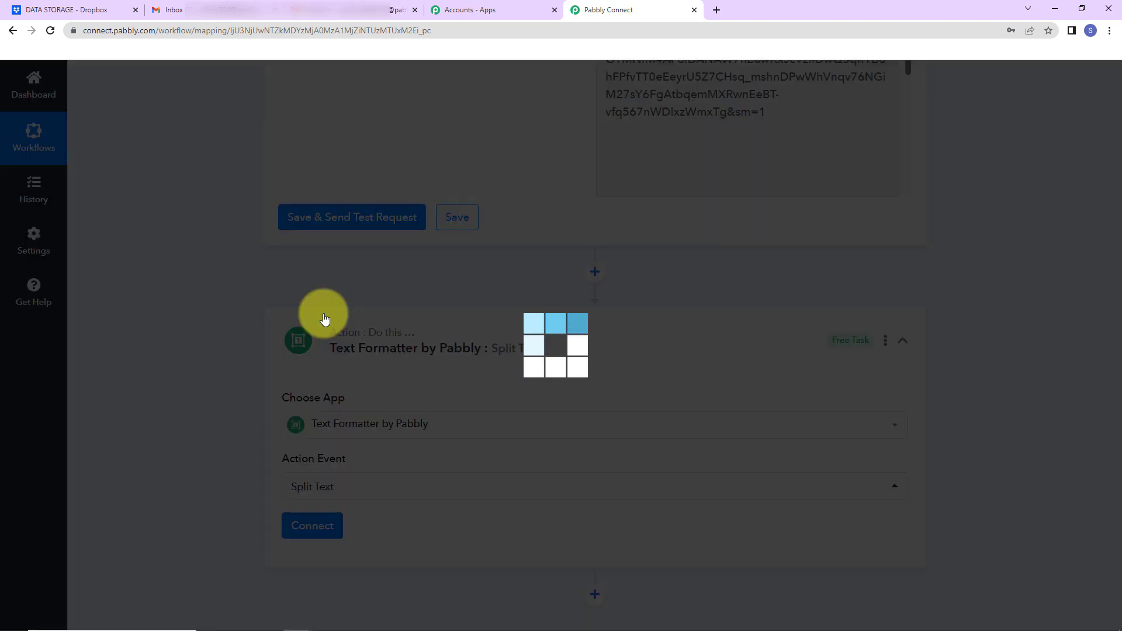
left_click(323, 530)
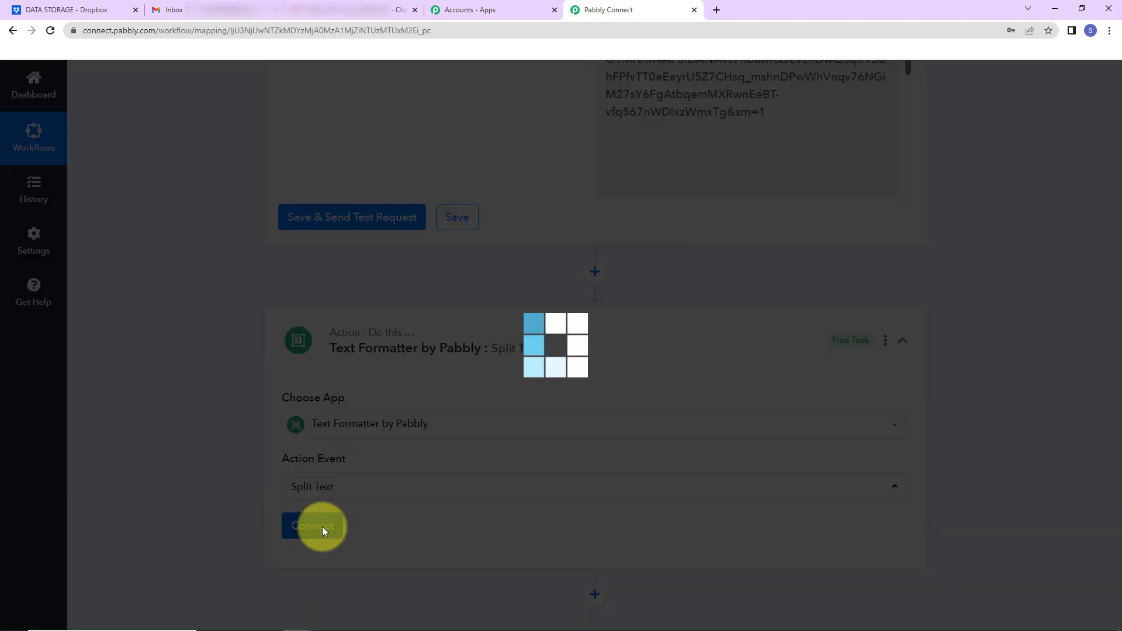
Step: Map Result 8 from the first Text Formatter step into the Text to Split field
scroll(556, 458, "down", 5)
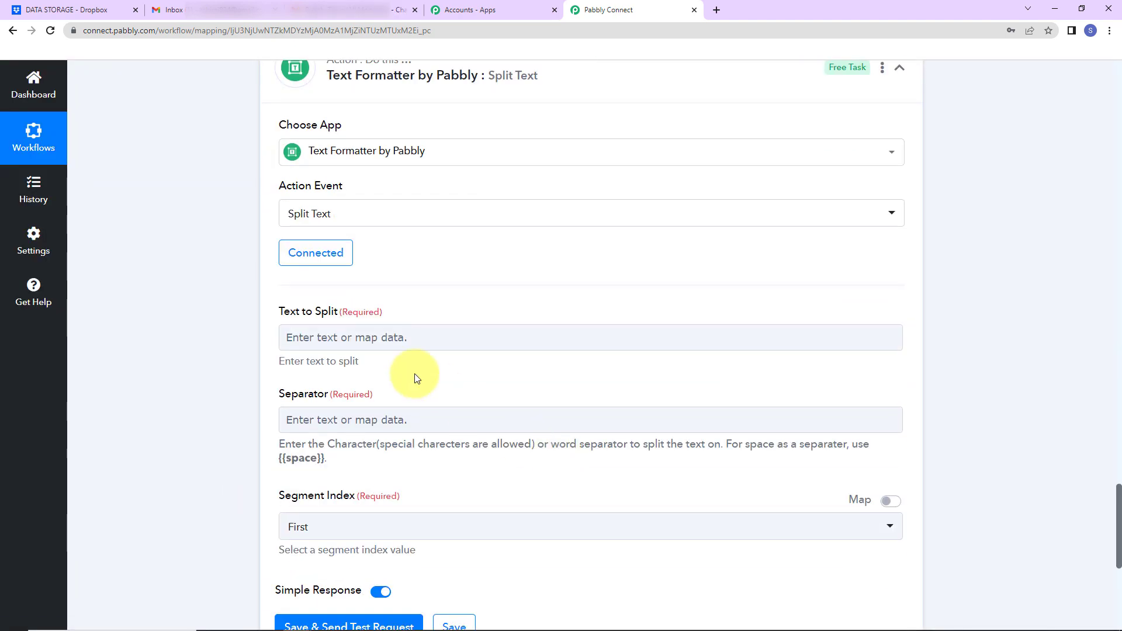
scroll(427, 320, "down", 3)
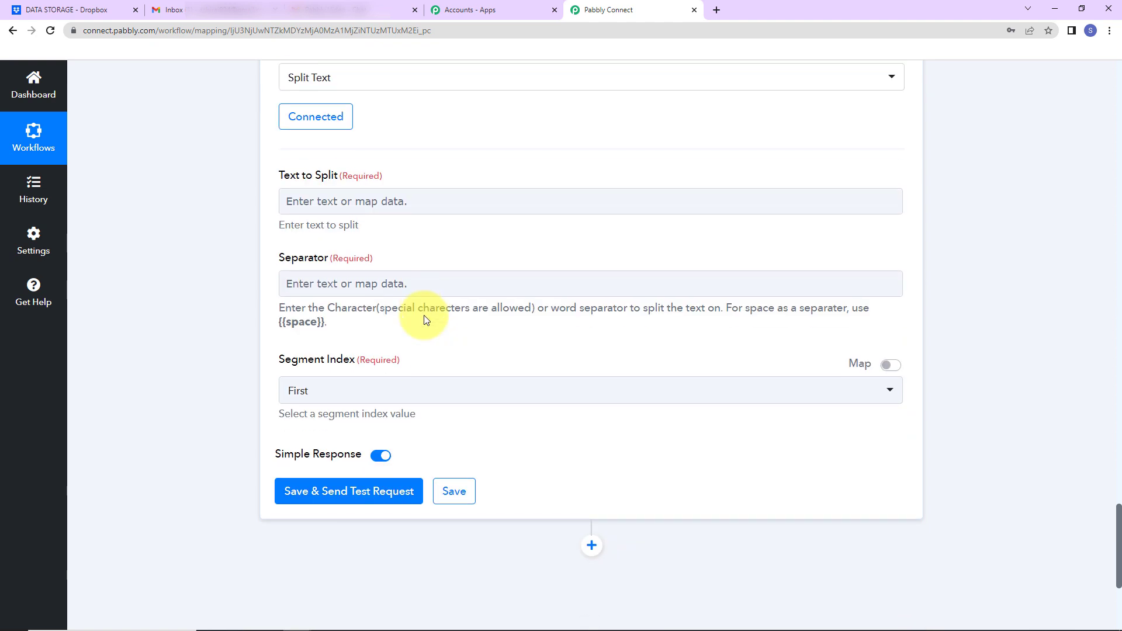
left_click(316, 202)
left_click(327, 201)
left_click(380, 416)
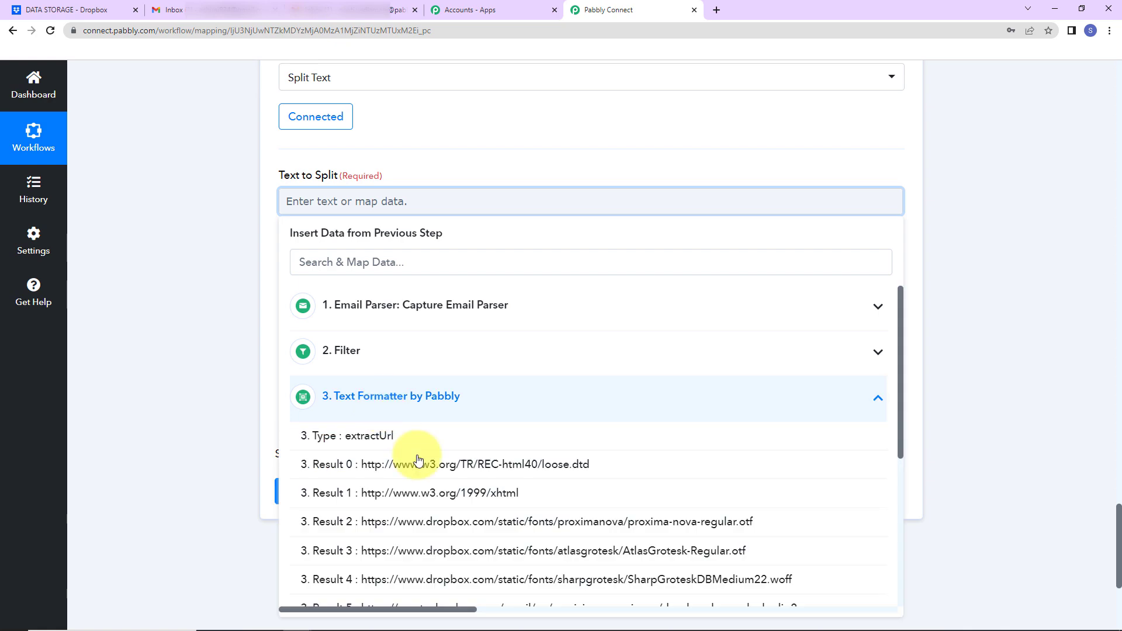
scroll(444, 549, "down", 2)
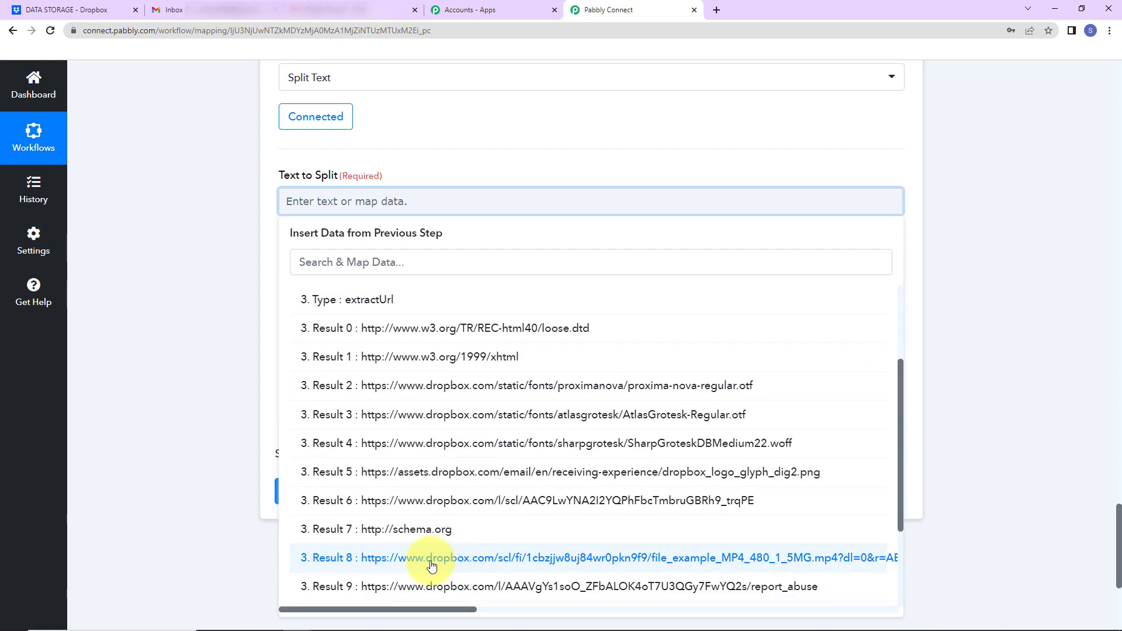
left_click(432, 560)
left_click(209, 363)
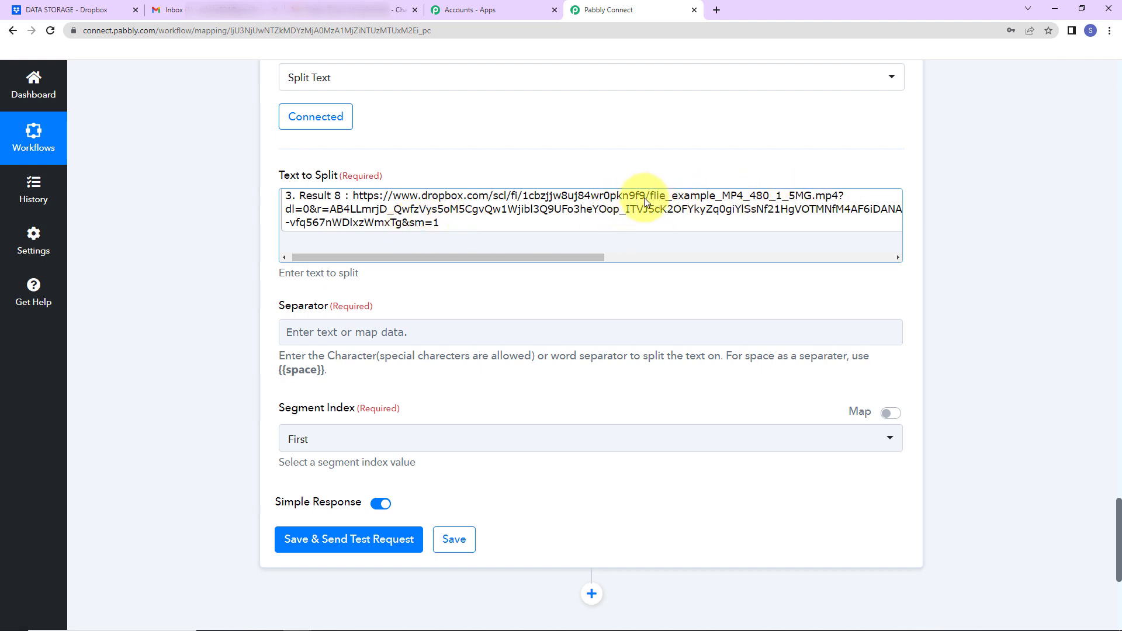
Step: Set the separator to / and the segment index to Last, then save with a test request and enlarge the returned Result
left_click(314, 332)
type("/")
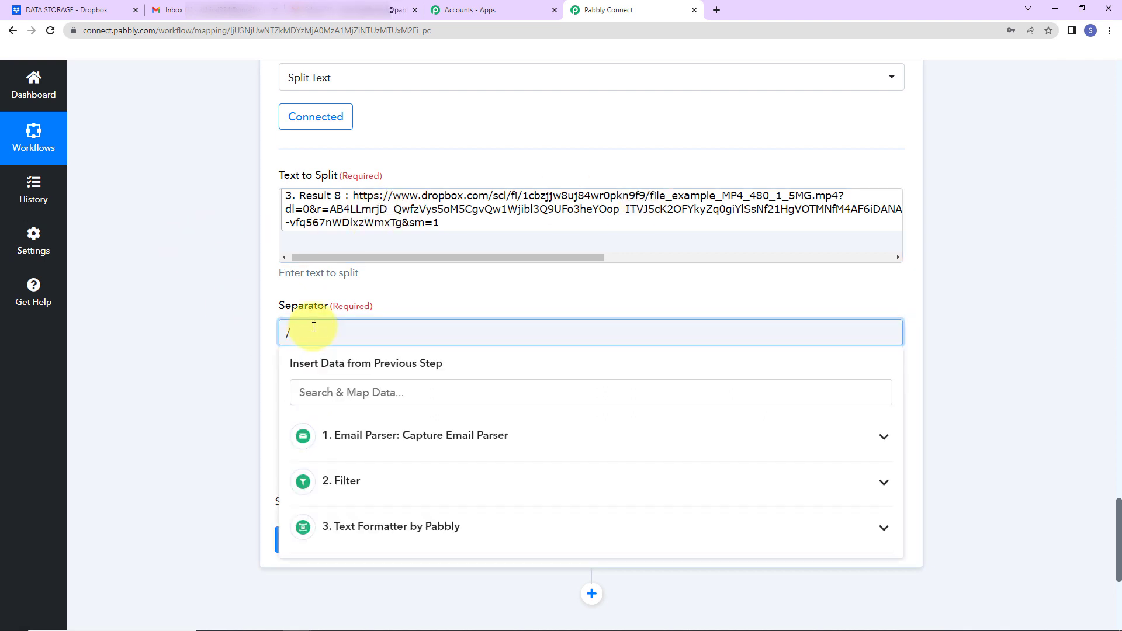
left_click(245, 347)
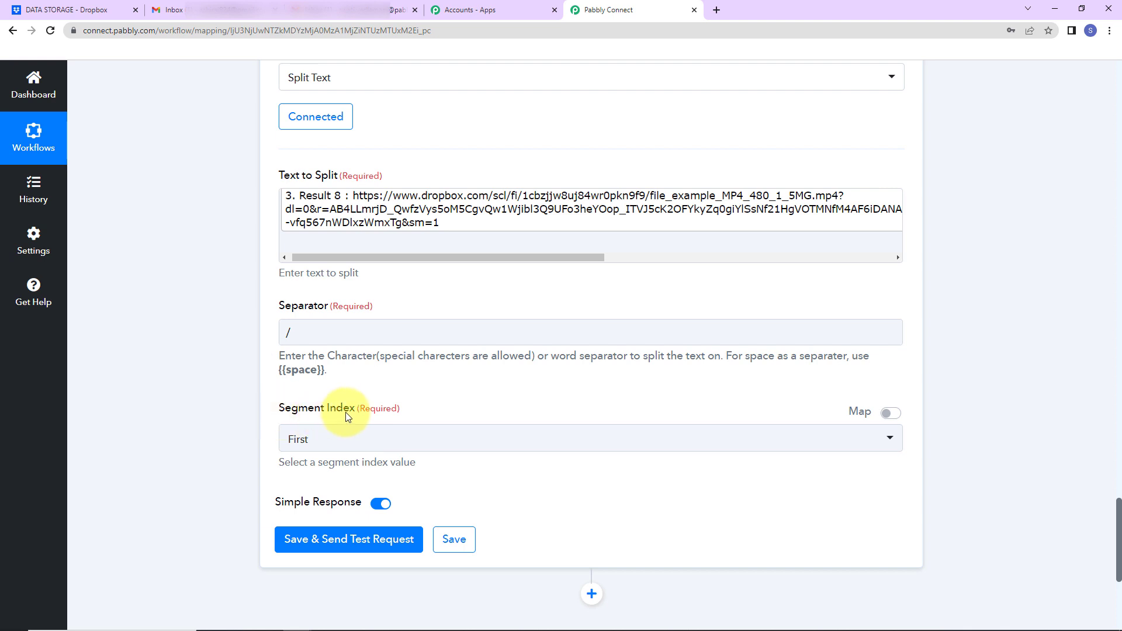
left_click(354, 444)
scroll(358, 555, "down", 1)
left_click(326, 519)
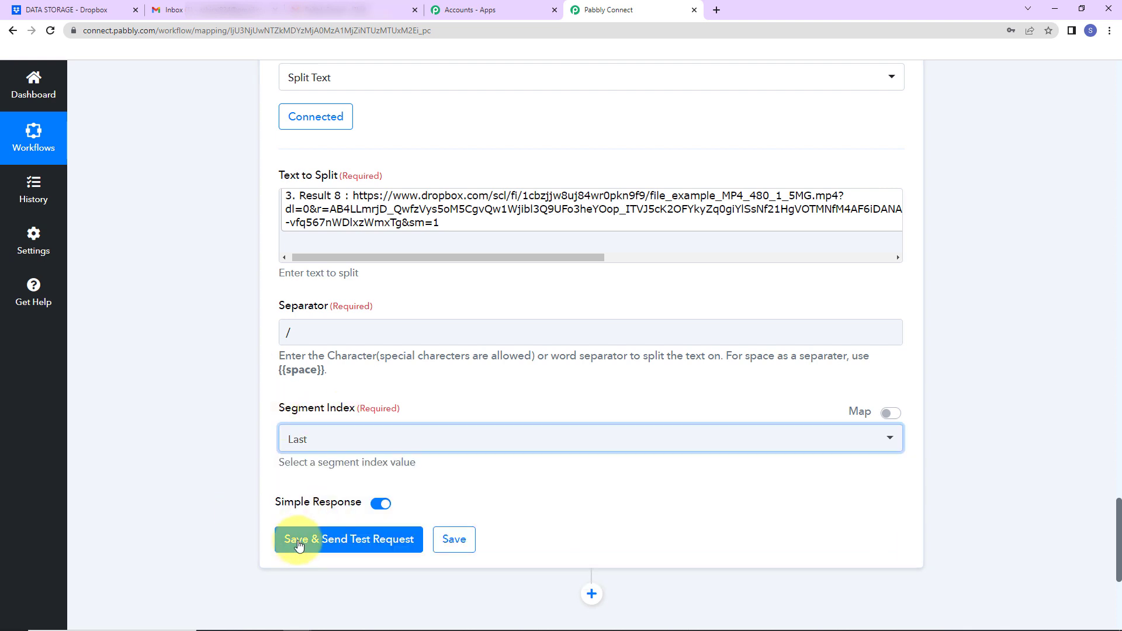
left_click(294, 541)
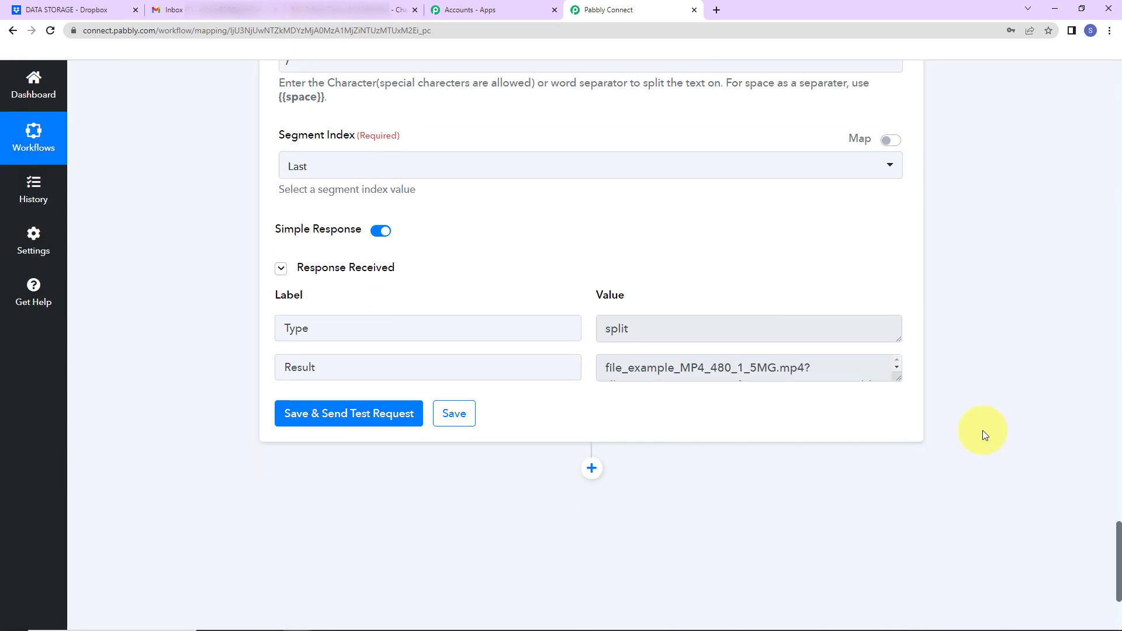
left_click_drag(900, 380, 900, 496)
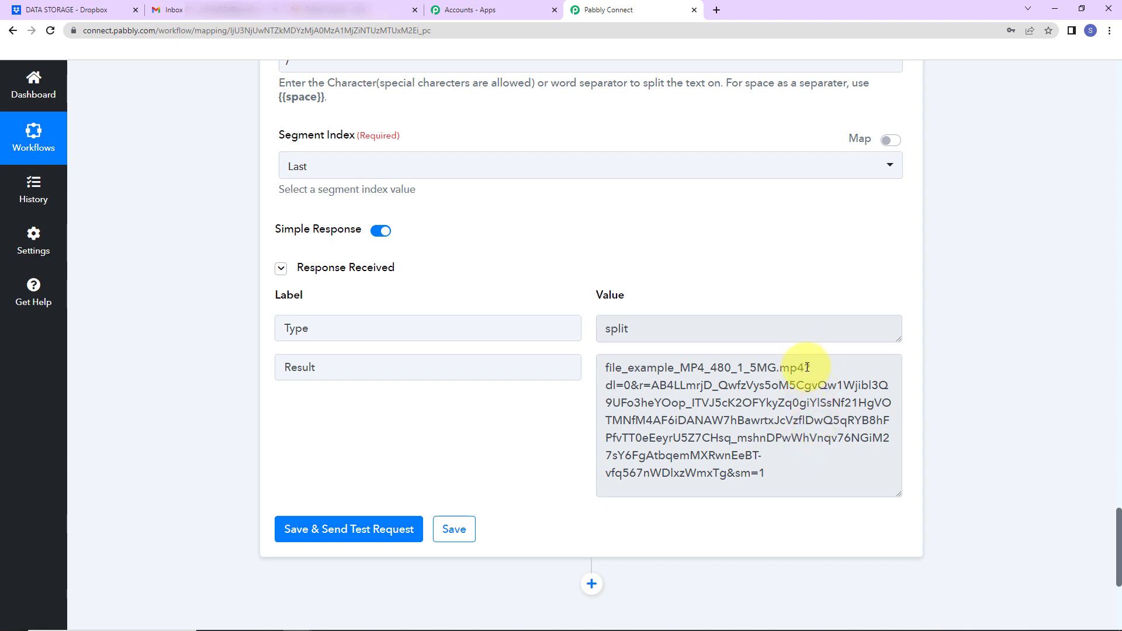
Step: Add another action step using Text Formatter by Pabbly with the Split Text event, and connect it below the previous split step
scroll(988, 370, "down", 5)
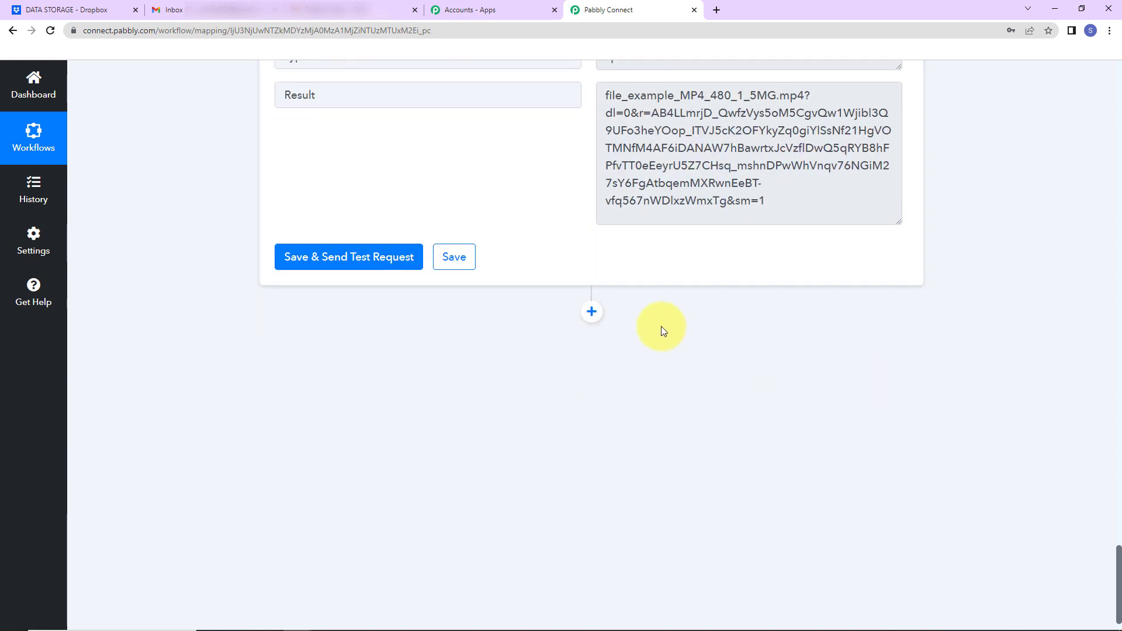
left_click(595, 312)
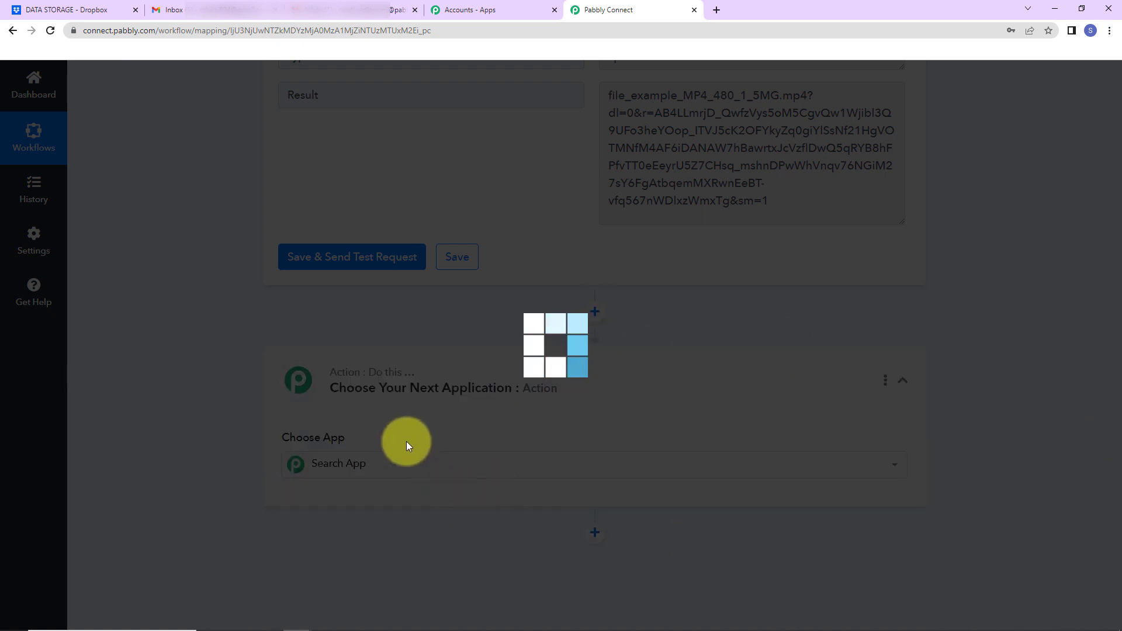
left_click(400, 466)
type("text")
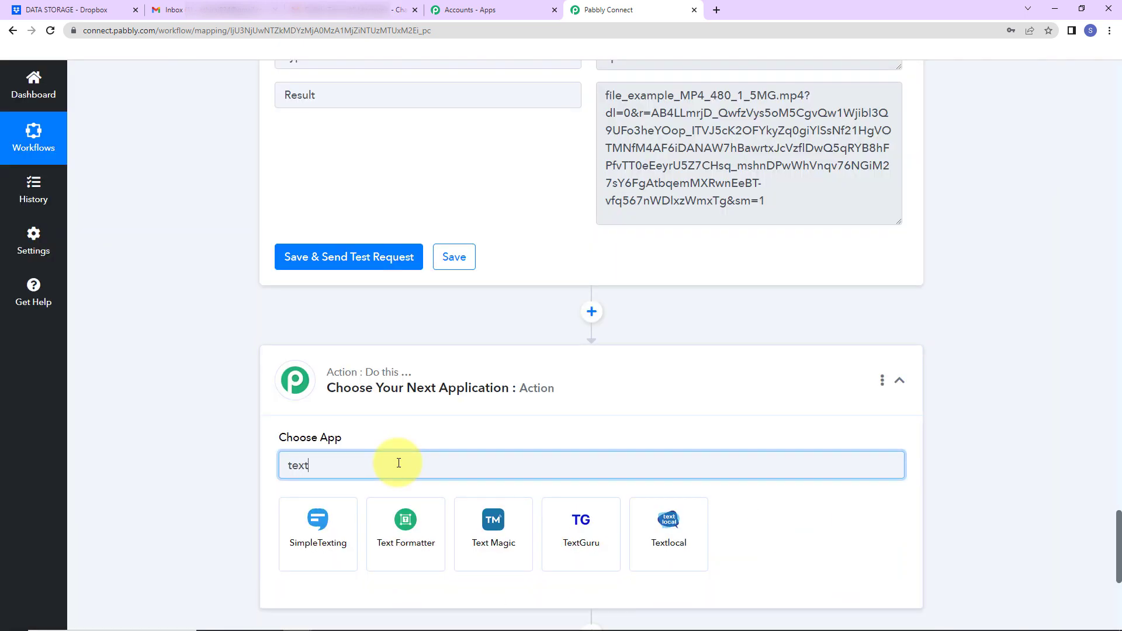
left_click(427, 545)
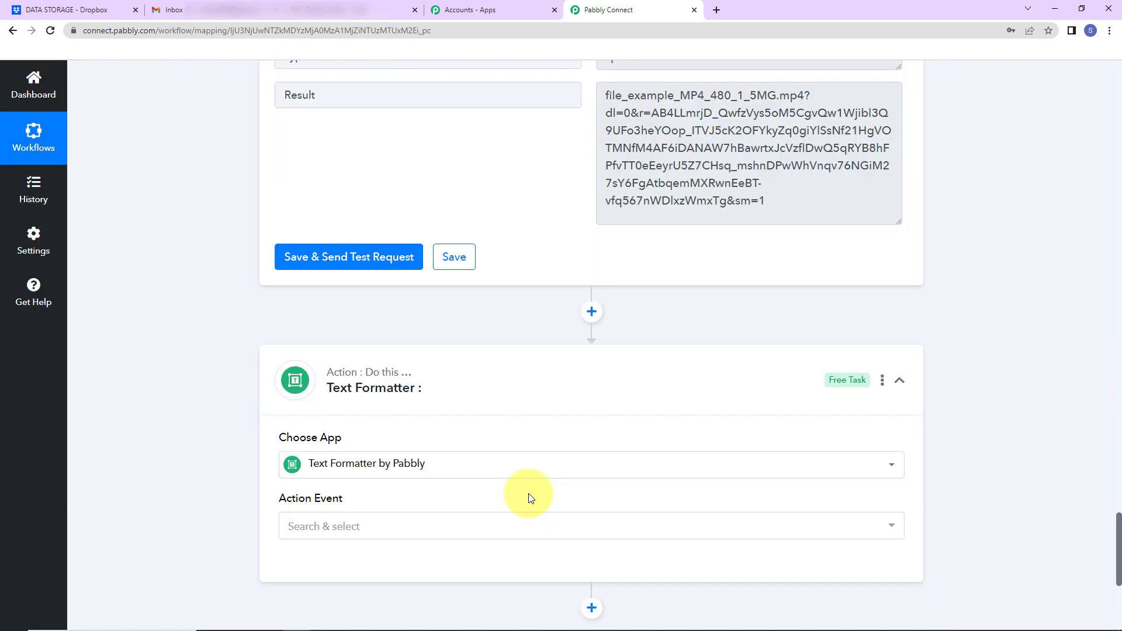
left_click(302, 526)
left_click(311, 319)
left_click(316, 558)
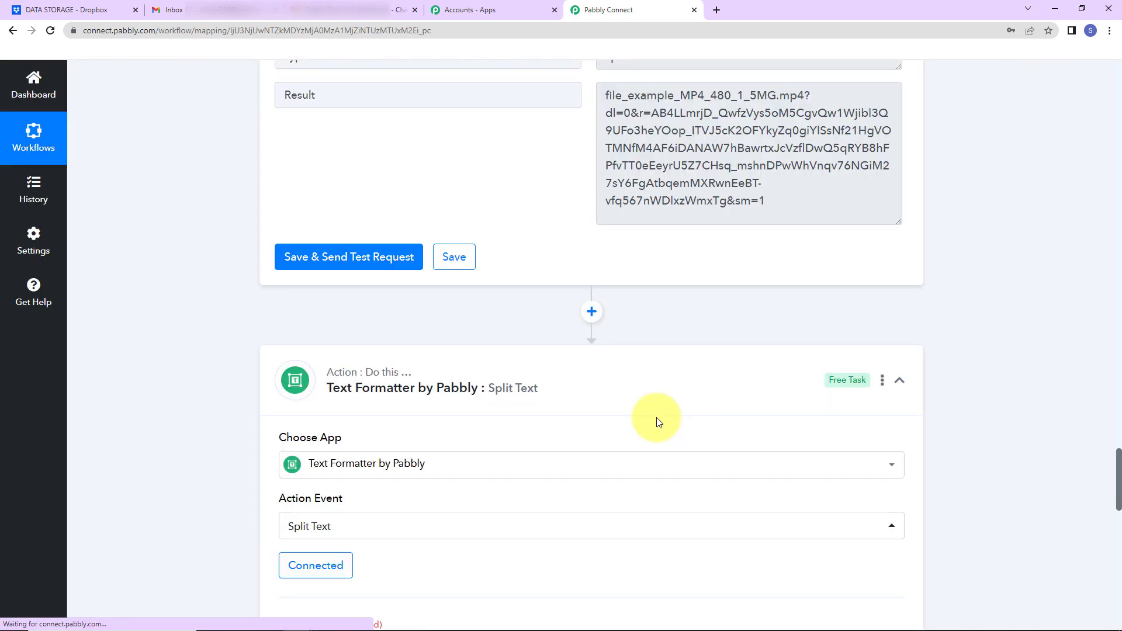
Step: Map the Result from step 4, the previous Text Formatter, into the Text to Split field
scroll(659, 420, "down", 5)
left_click(373, 374)
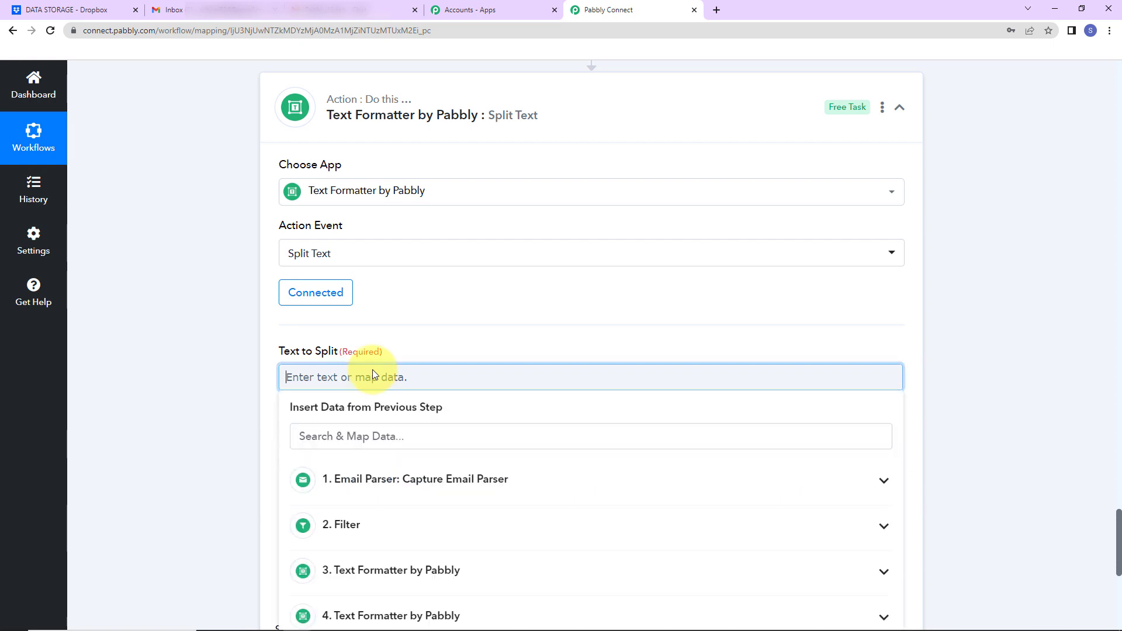
scroll(396, 456, "down", 2)
left_click(451, 480)
left_click(403, 547)
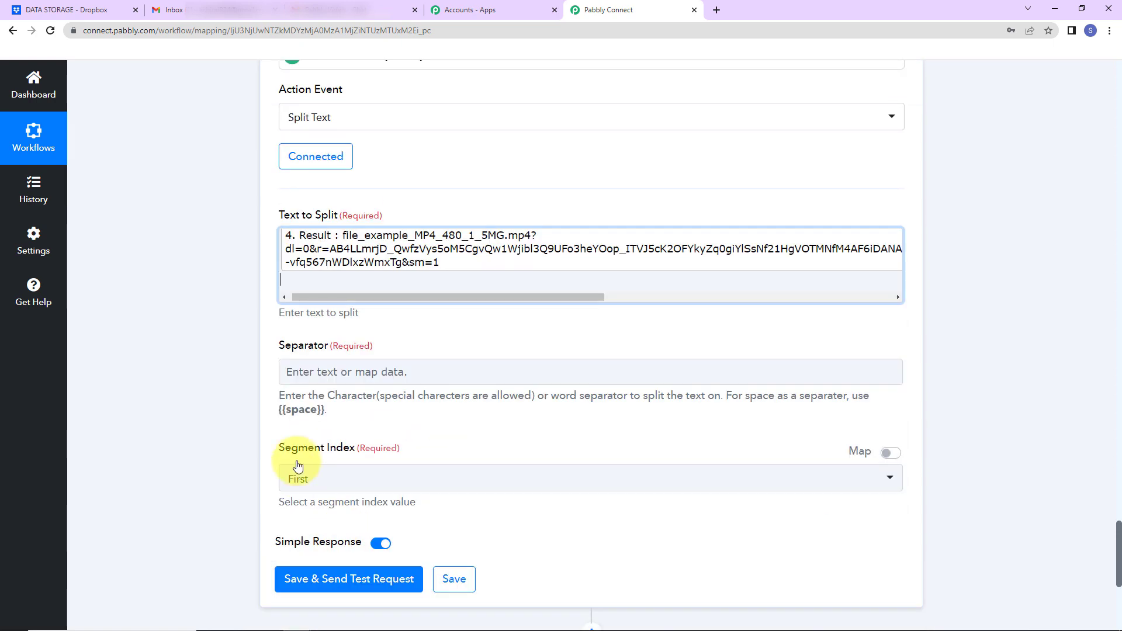
left_click(238, 344)
Step: Set the separator to ?, save with a test request, and check the file name in the returned Result
left_click(368, 366)
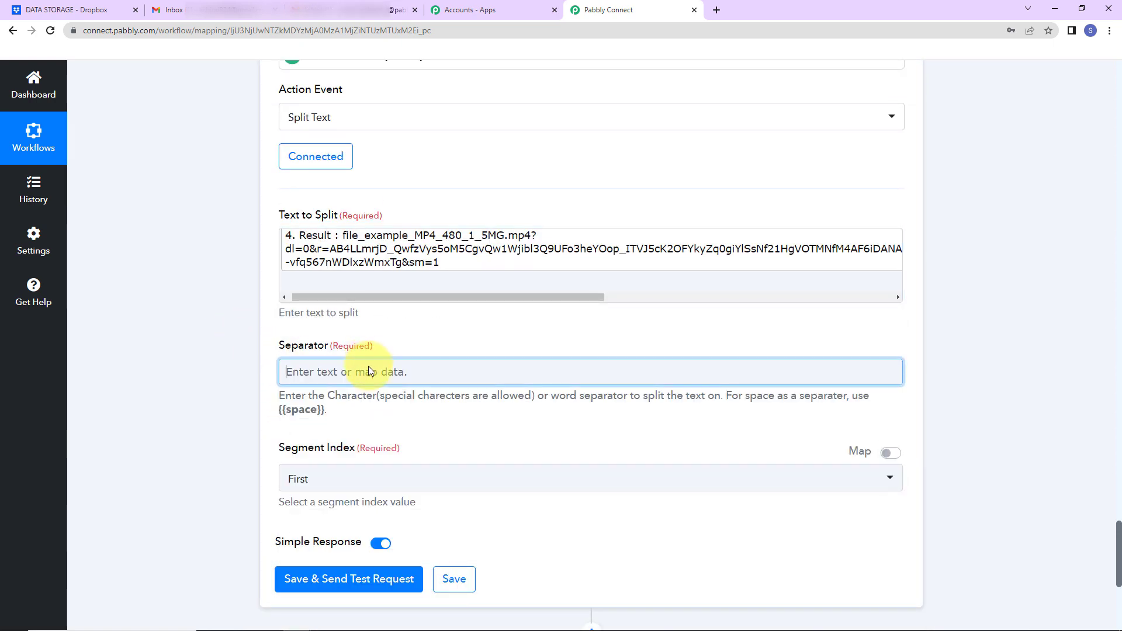
type("?")
left_click(216, 400)
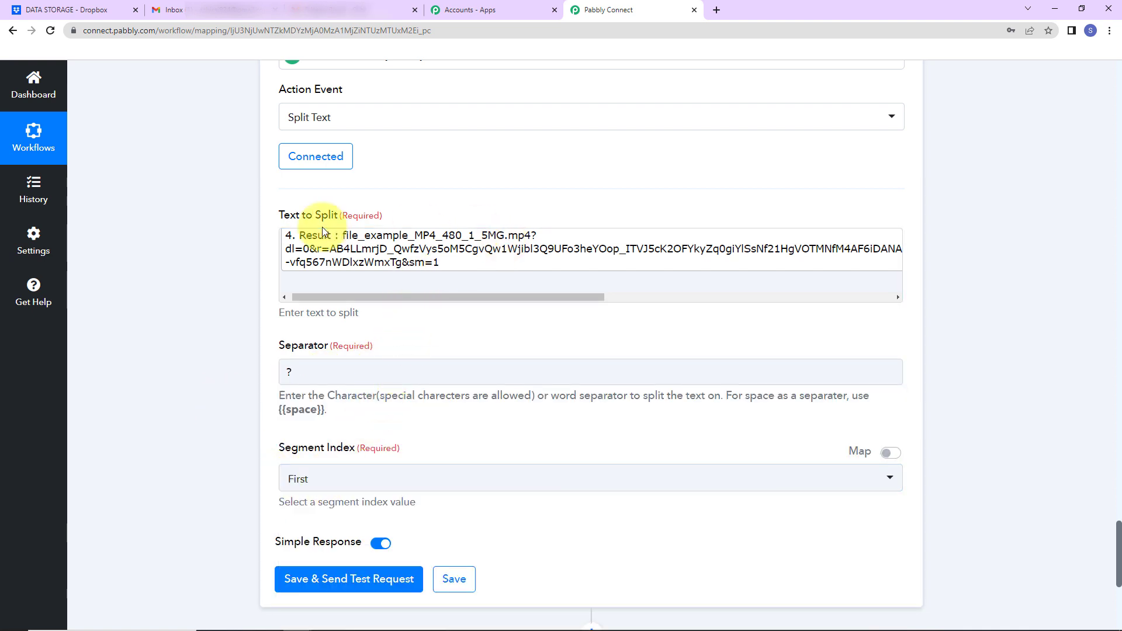
left_click(301, 580)
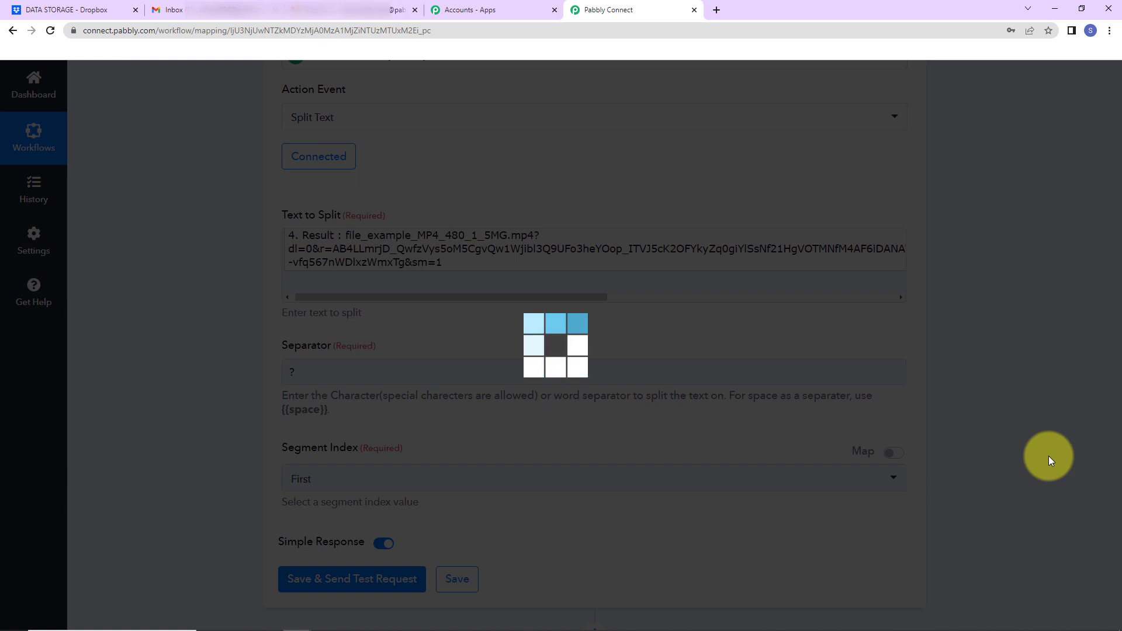
scroll(1048, 456, "down", 5)
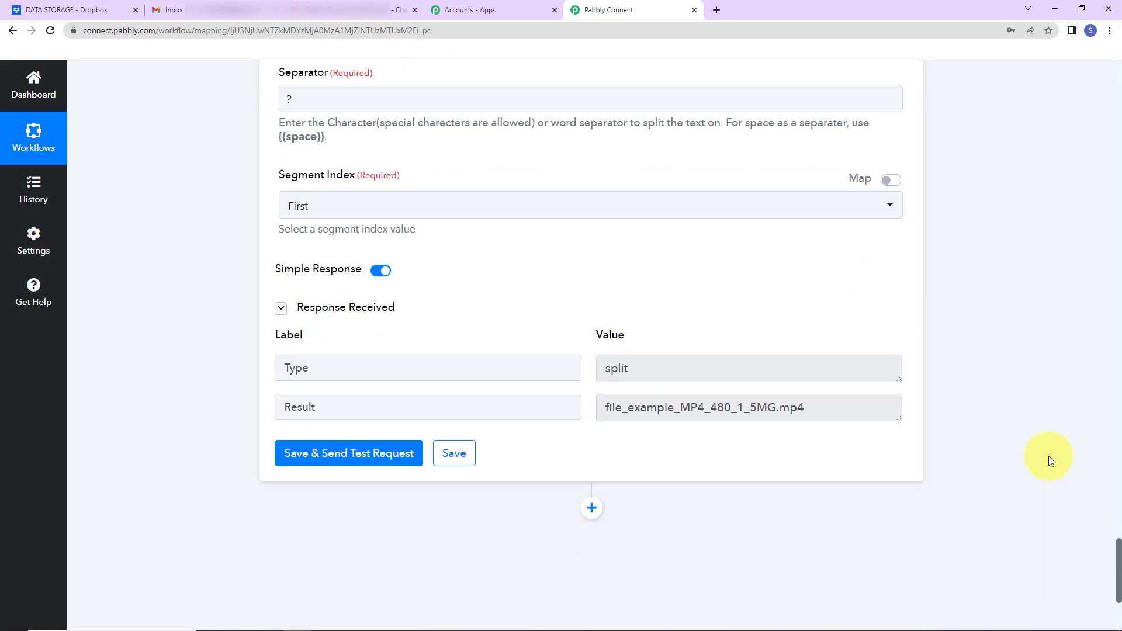
left_click_drag(598, 408, 825, 415)
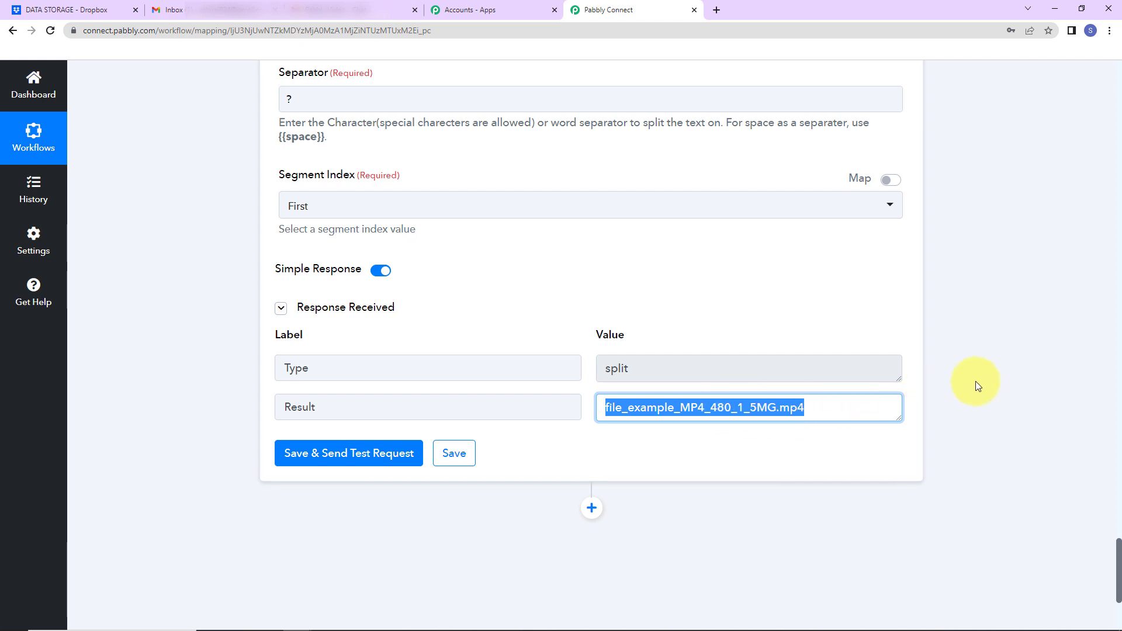
Step: Add a further action step using Dropbox with the Upload File event
scroll(973, 384, "down", 2)
left_click(591, 371)
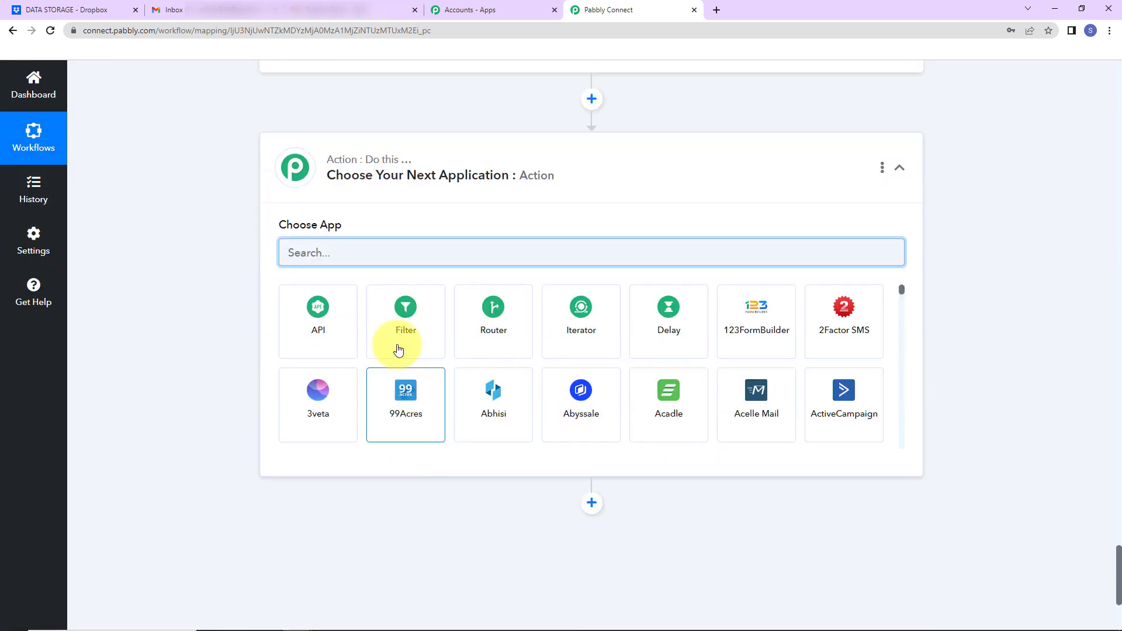
type("drop")
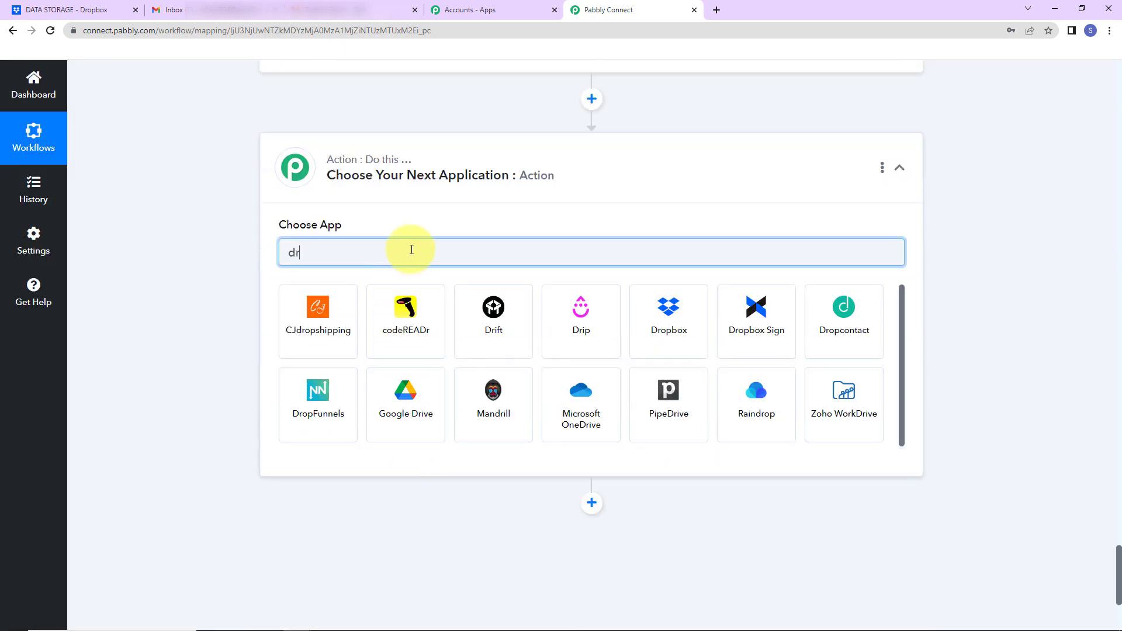
left_click(395, 312)
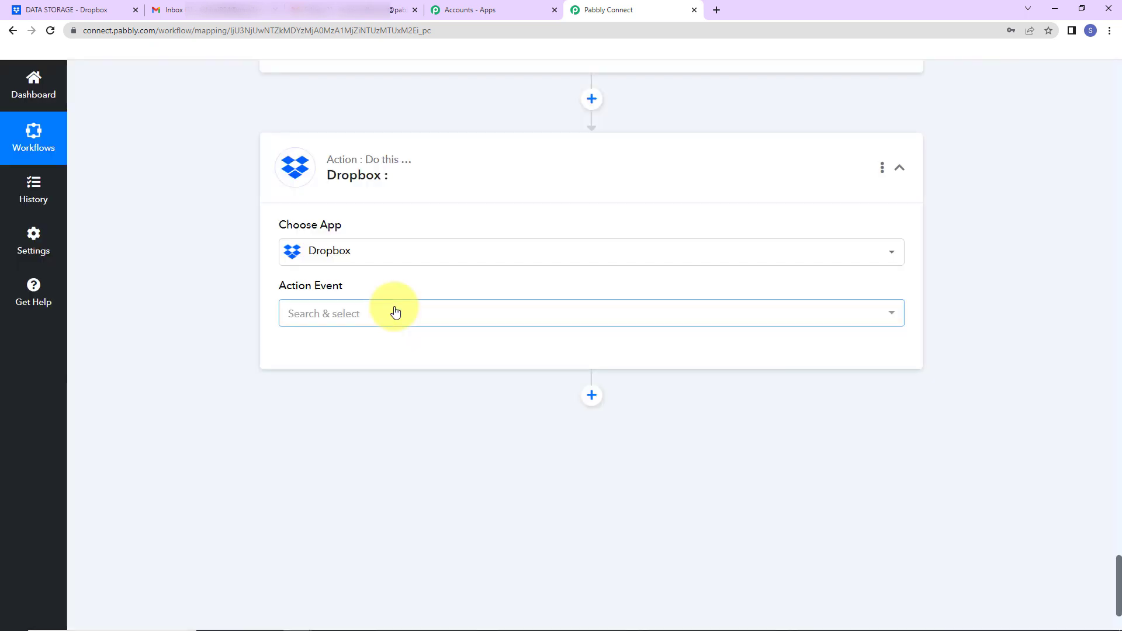
left_click(395, 311)
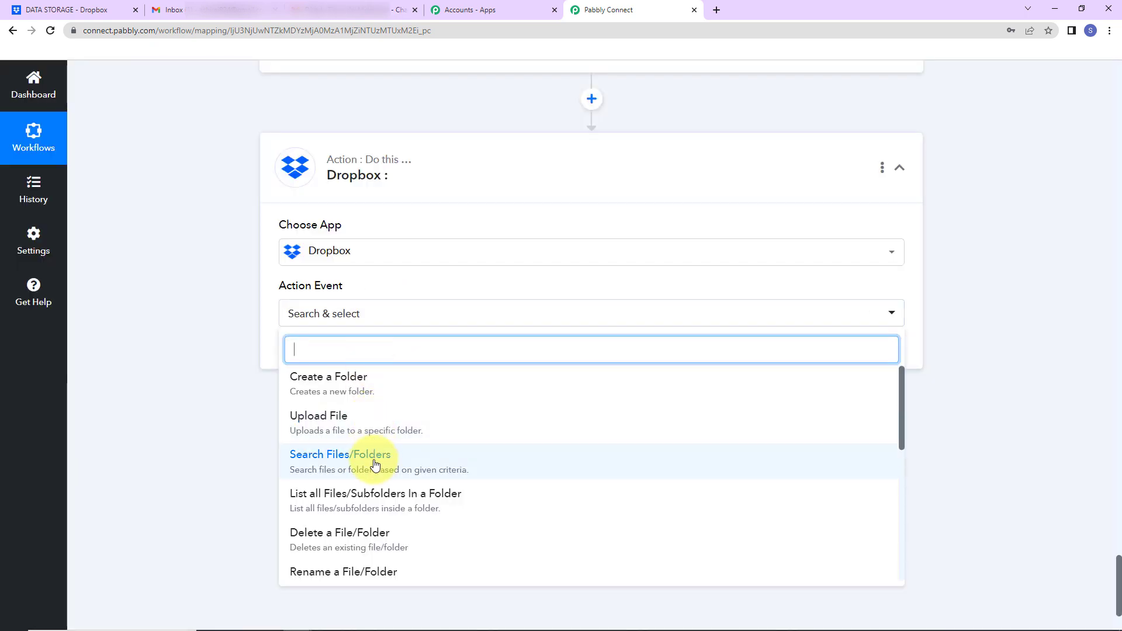
left_click(370, 421)
Step: Connect the Dropbox account to the upload step through a new connection
left_click(316, 357)
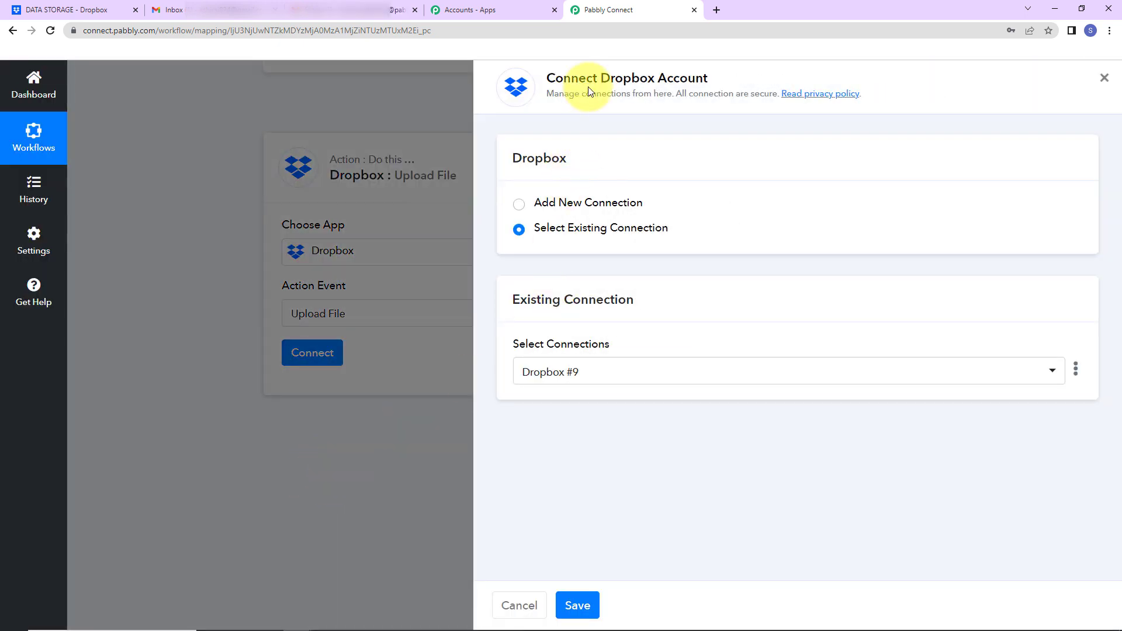
left_click(519, 205)
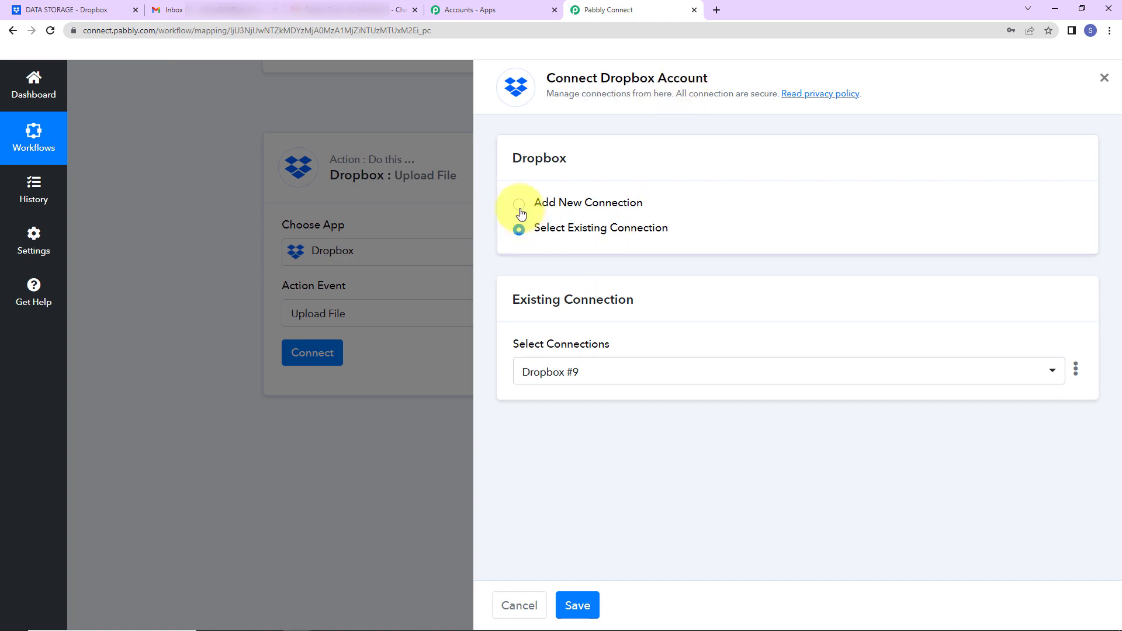
left_click(557, 356)
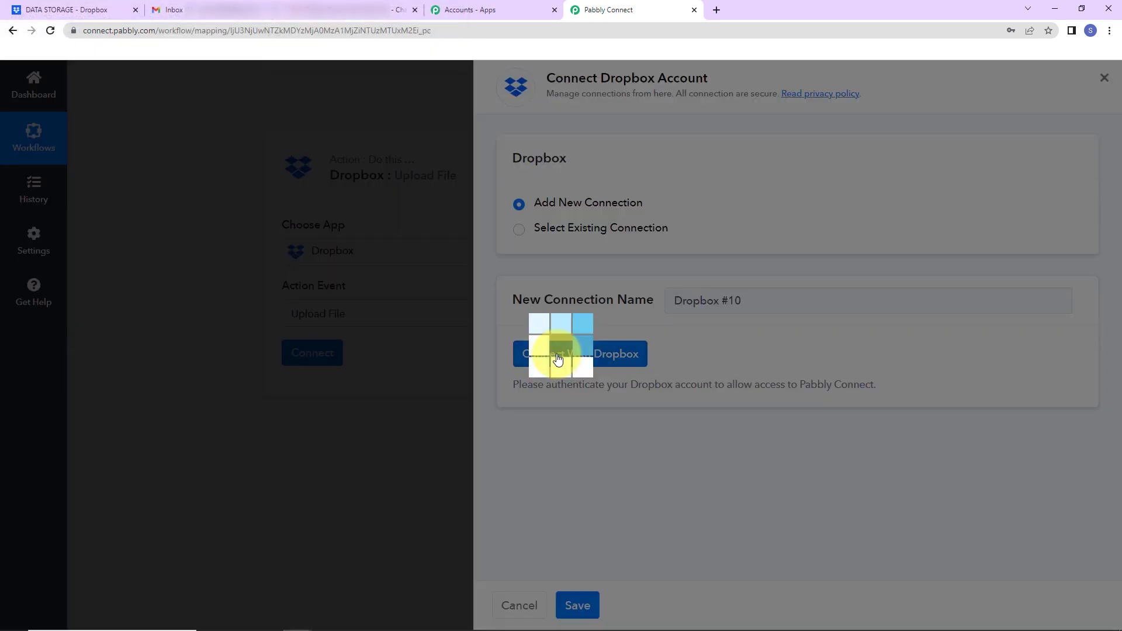
Step: Map Result 8 from step 3, the Extract URL Text Formatter, into the File URL field
scroll(503, 389, "down", 2)
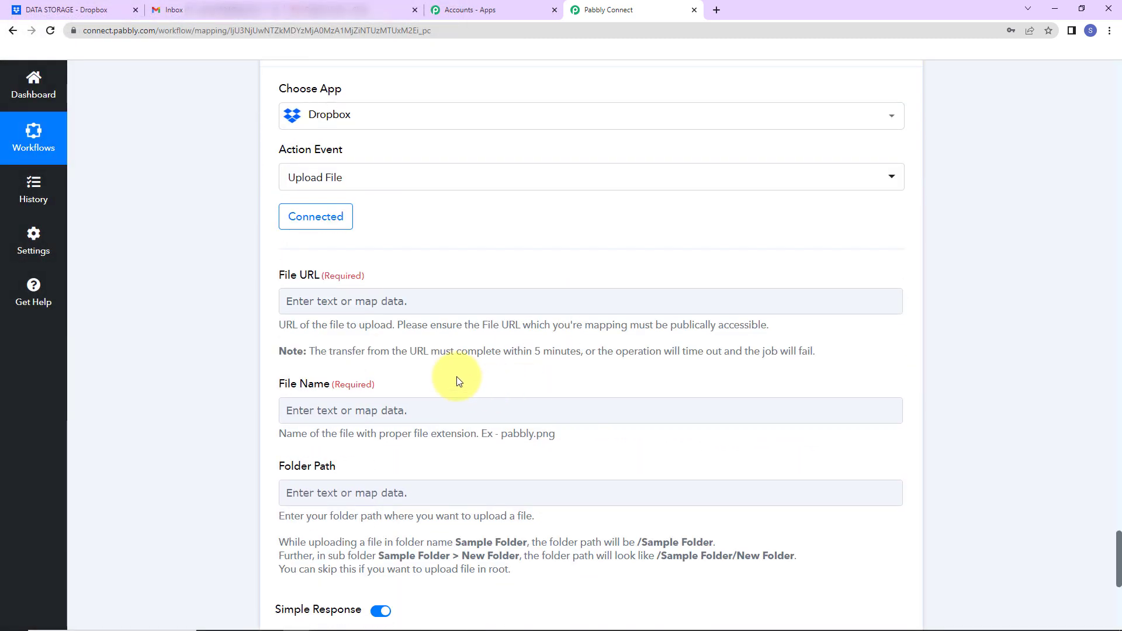
scroll(454, 265, "down", 2)
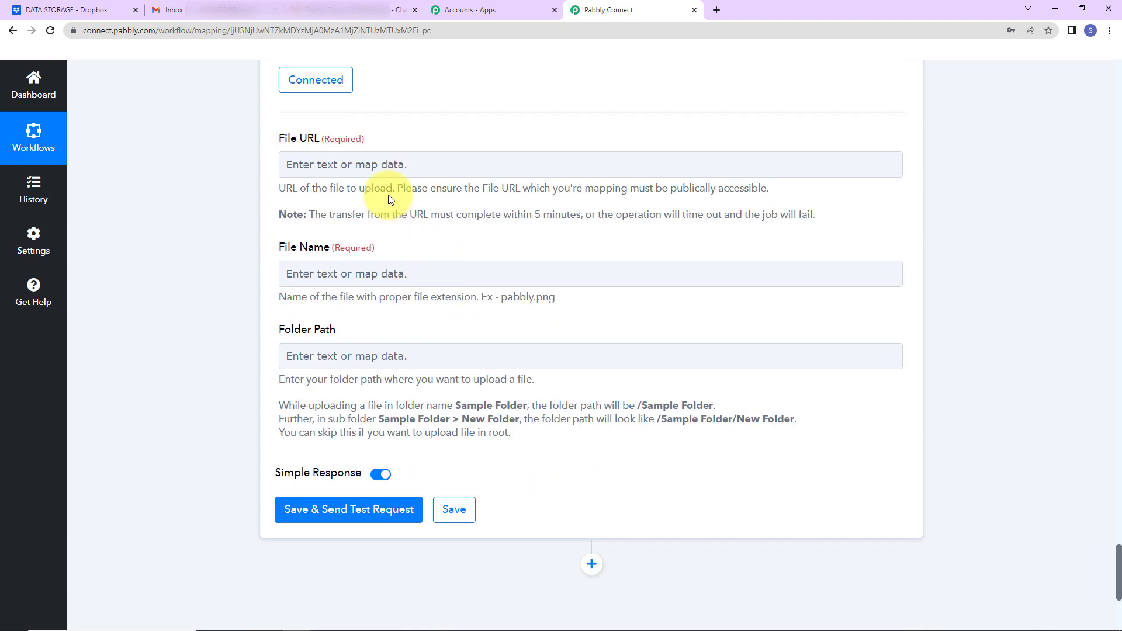
left_click(388, 166)
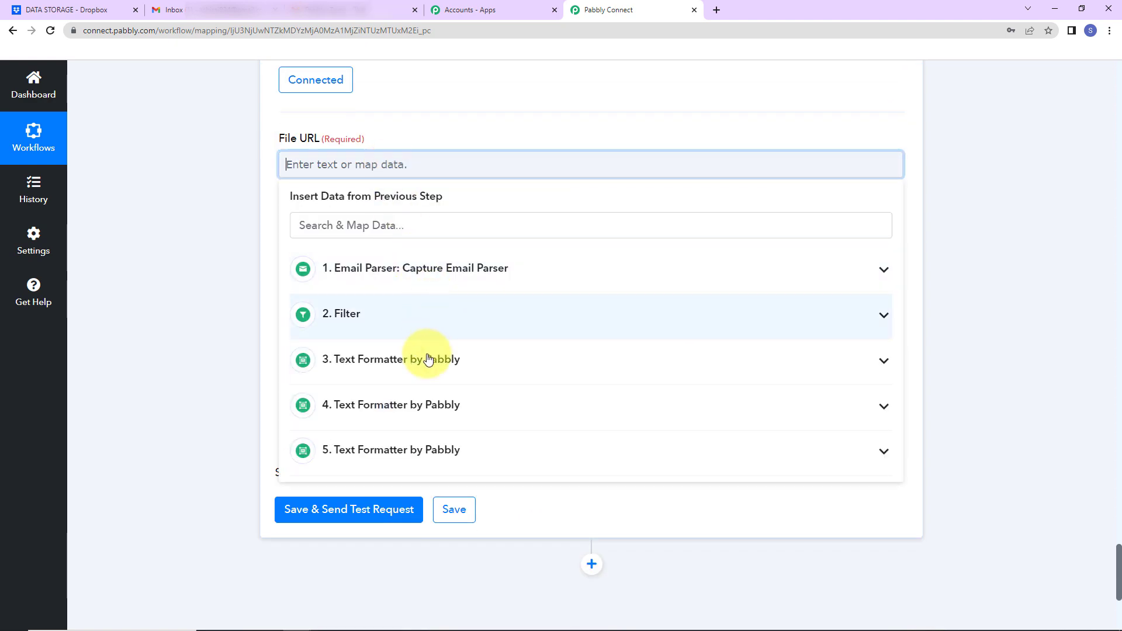
left_click(435, 359)
scroll(451, 444, "down", 2)
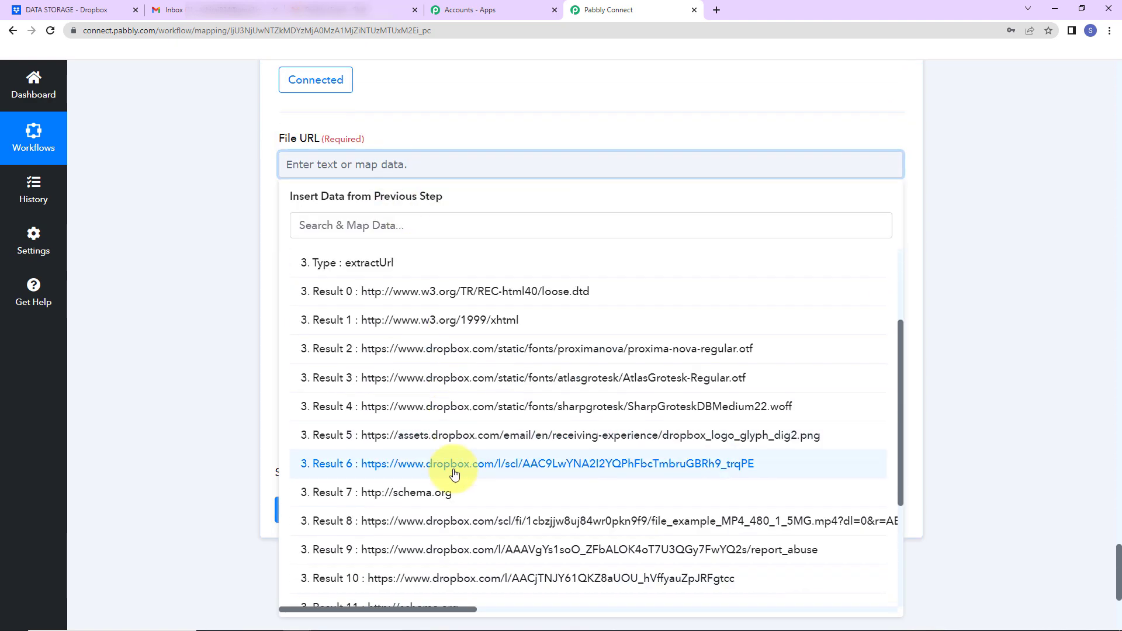
left_click(456, 521)
left_click(194, 288)
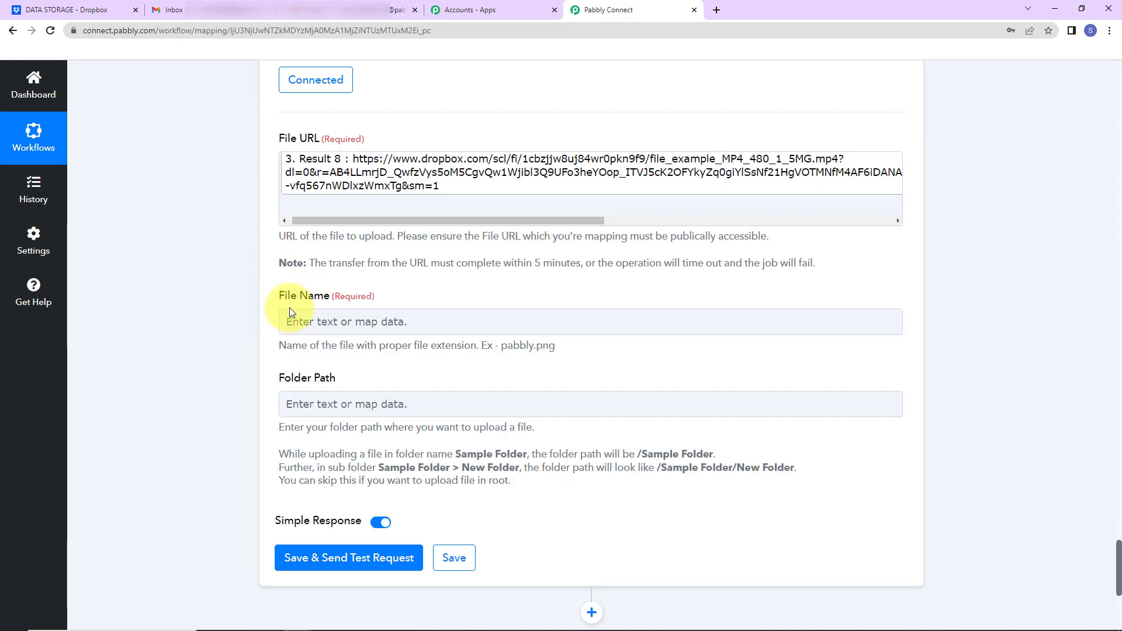
Step: Map the Result from step 5, the last Text Formatter, into the File Name field
left_click(343, 323)
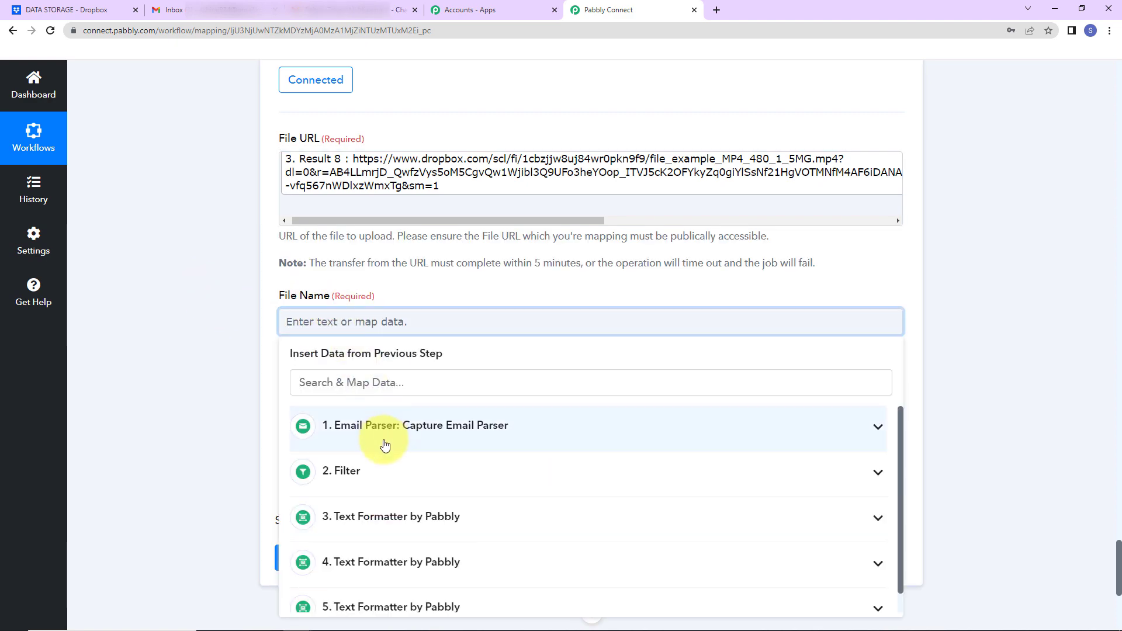
scroll(374, 526, "down", 1)
scroll(374, 579, "down", 2)
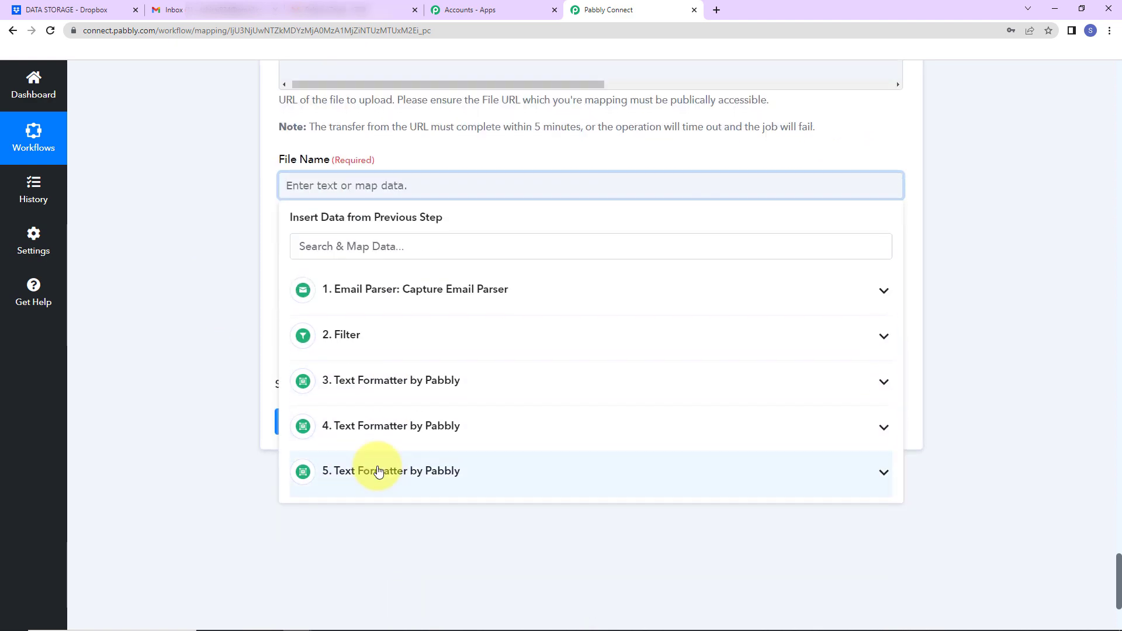
left_click(379, 485)
left_click(376, 538)
left_click(181, 341)
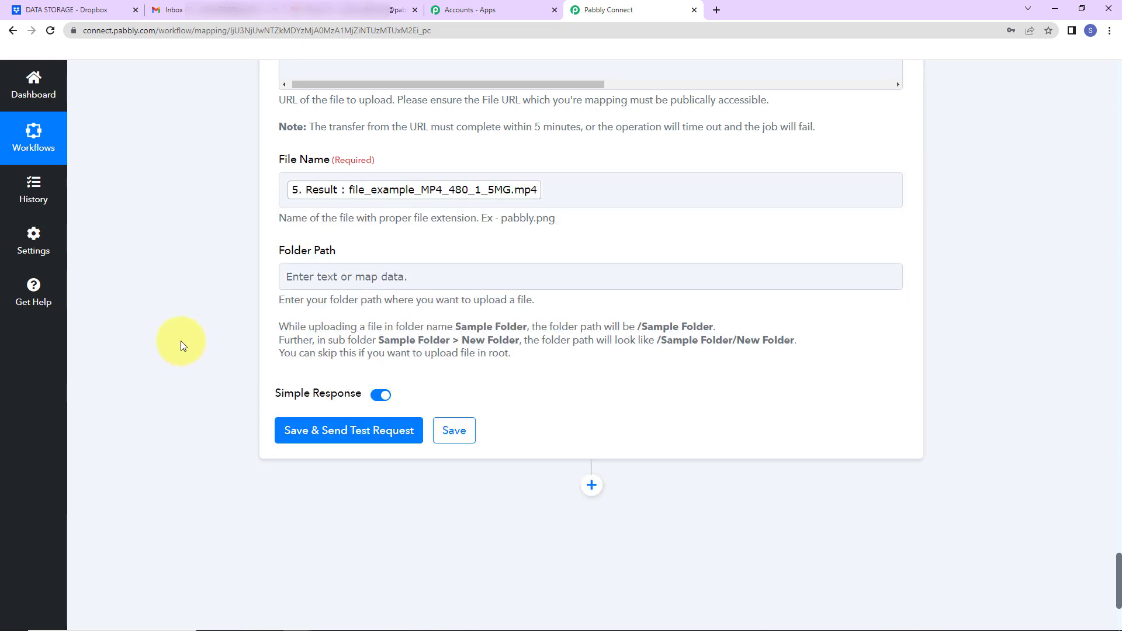
Step: Switch to Dropbox and open the MP4 Files subfolder inside the Email Attachments folder
scroll(181, 341, "down", 2)
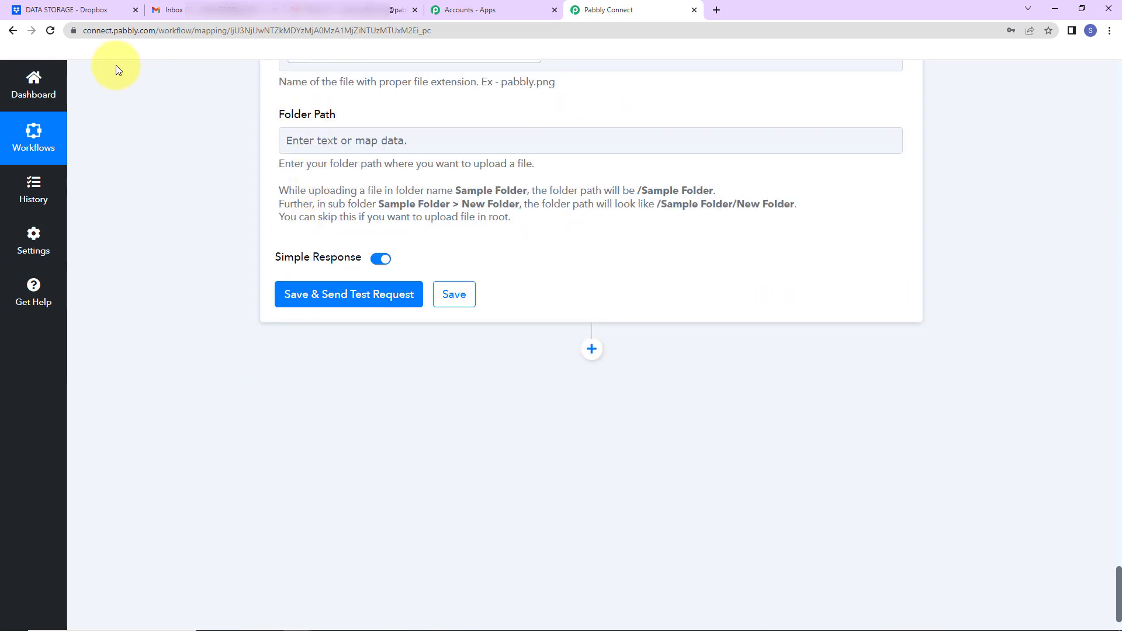
left_click(71, 13)
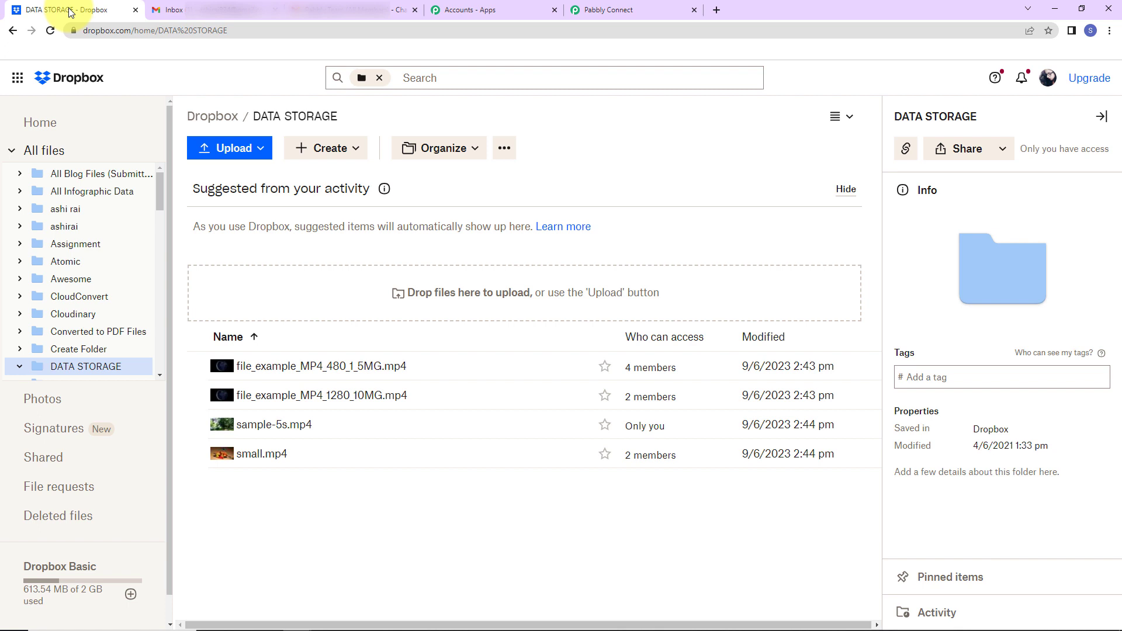
scroll(113, 261, "down", 5)
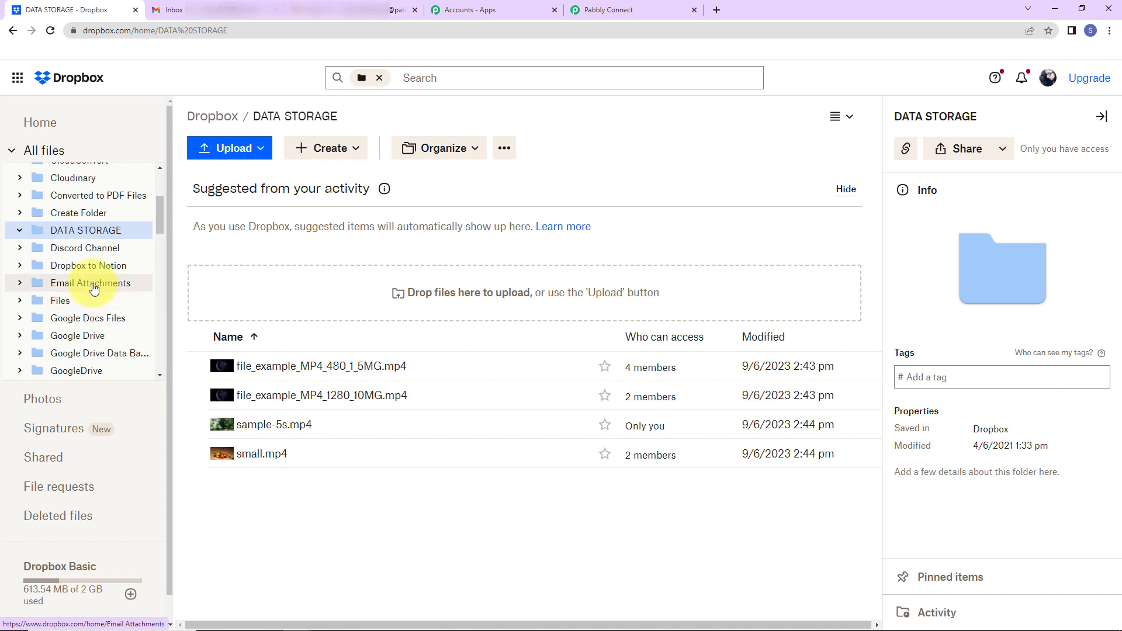
left_click(93, 287)
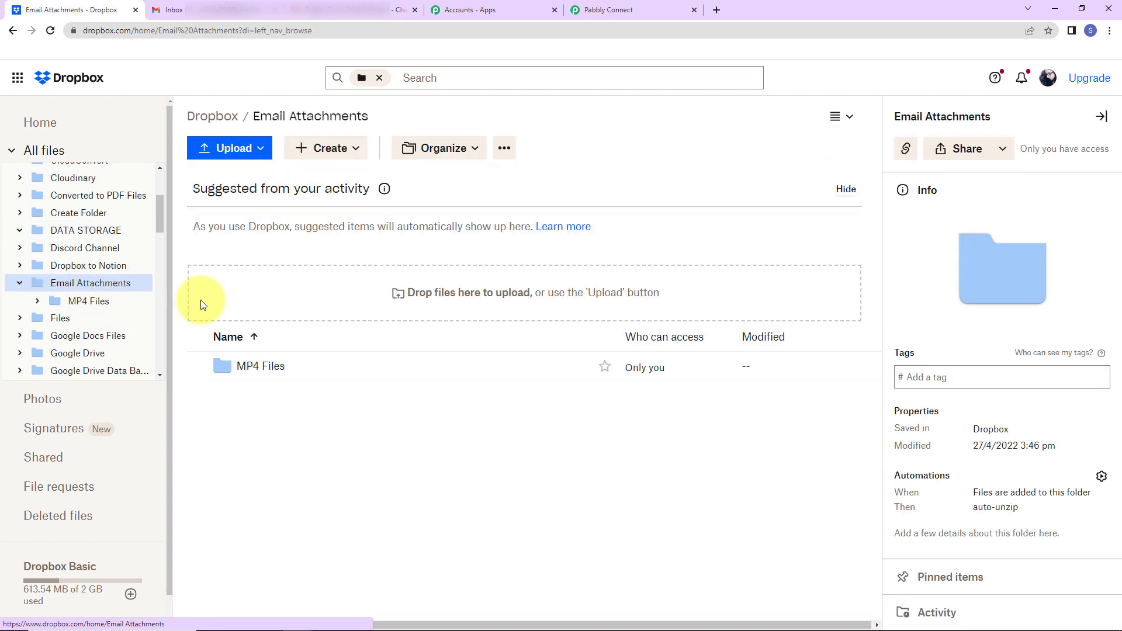
left_click(275, 373)
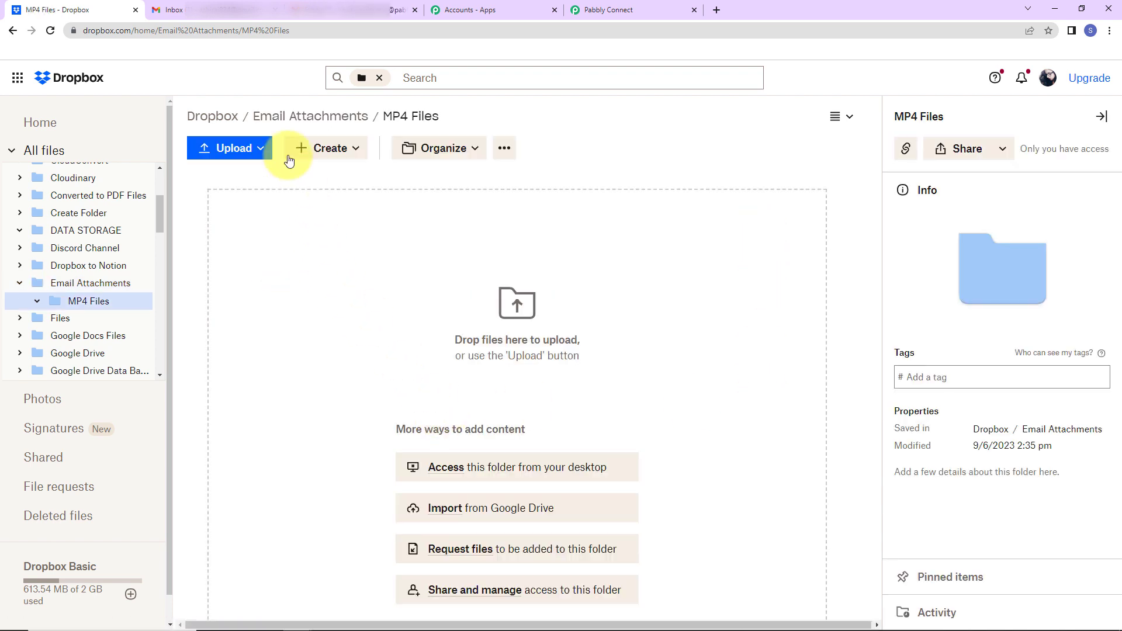
Step: Copy the folder path /Email Attachments/MP4 Files from Dropbox into the Folder Path field in Pabbly Connect, then save and send a test request
left_click_drag(242, 116, 439, 115)
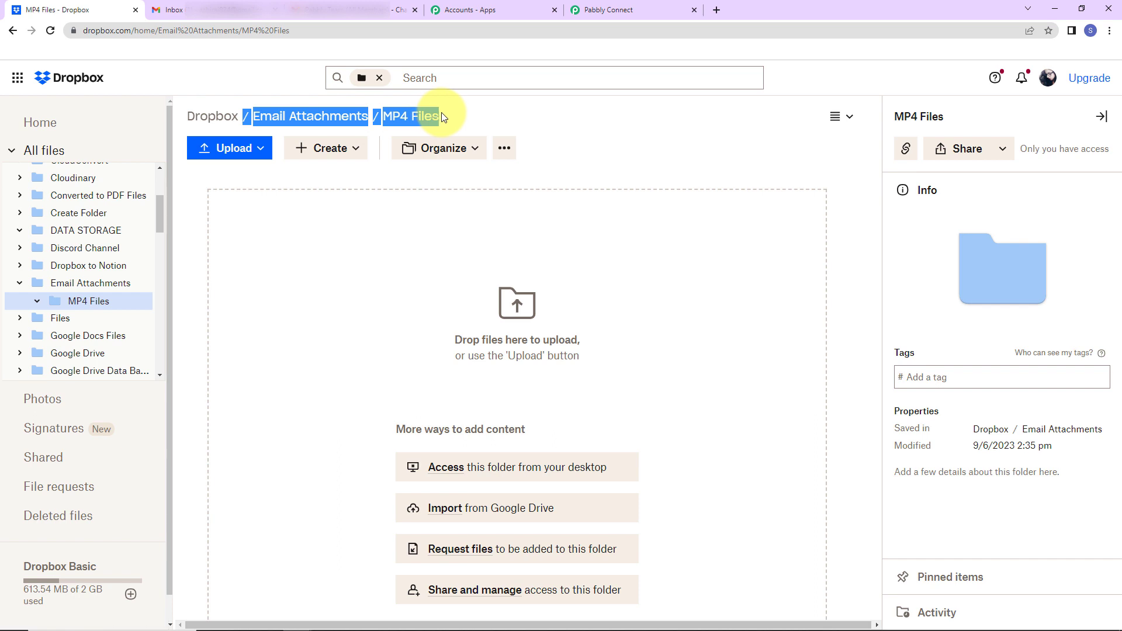
right_click(416, 119)
left_click(436, 128)
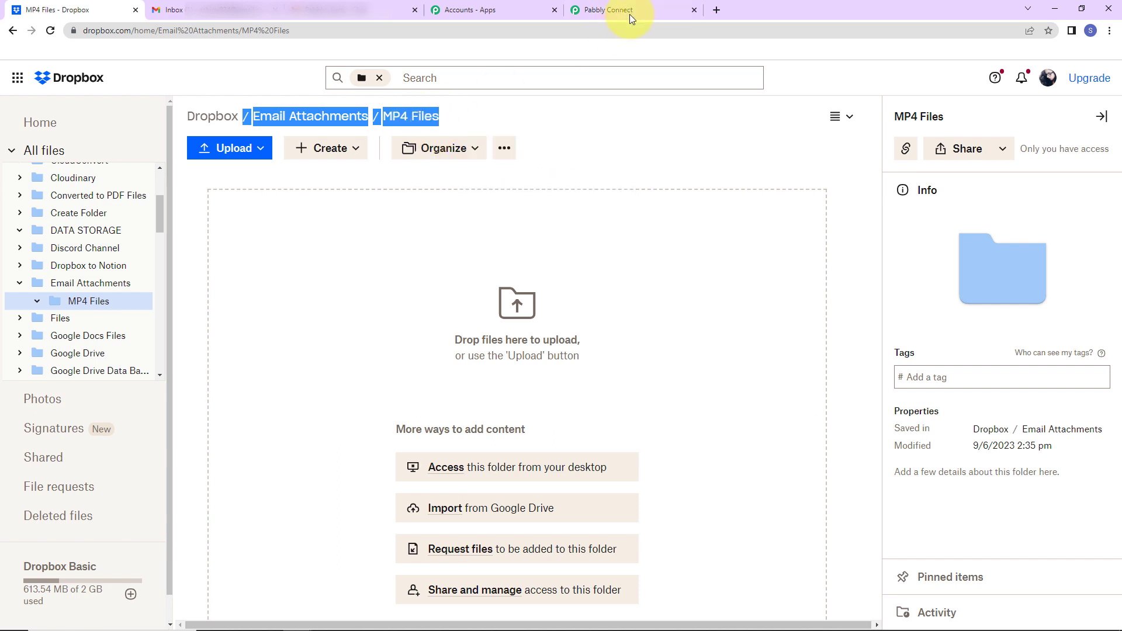
left_click(626, 9)
left_click(368, 140)
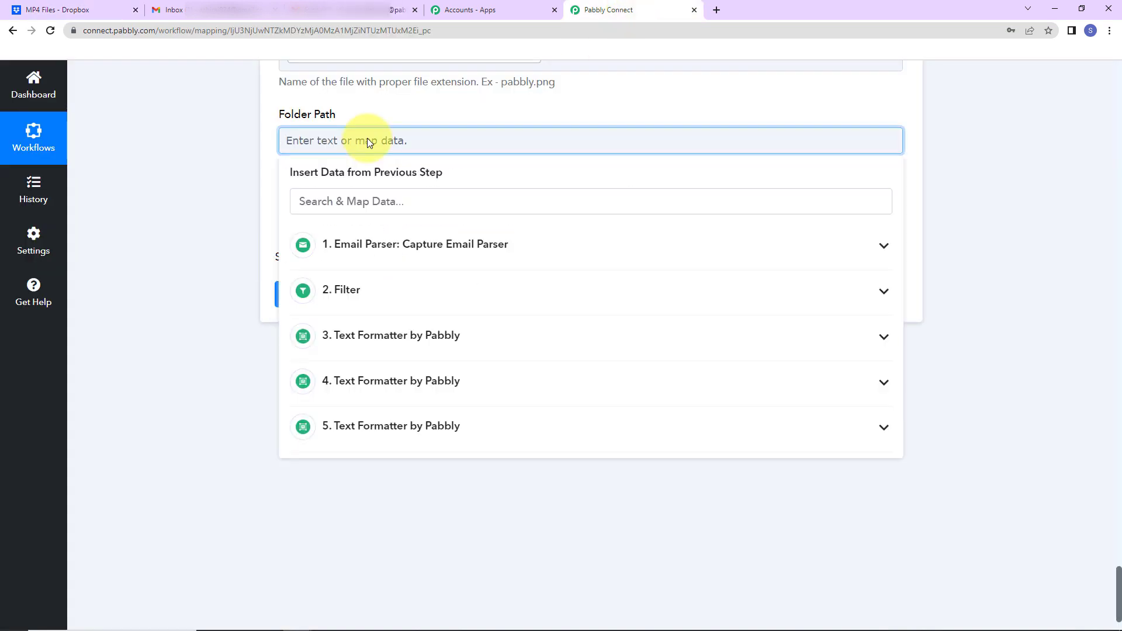
key("ctrl+v")
left_click(243, 177)
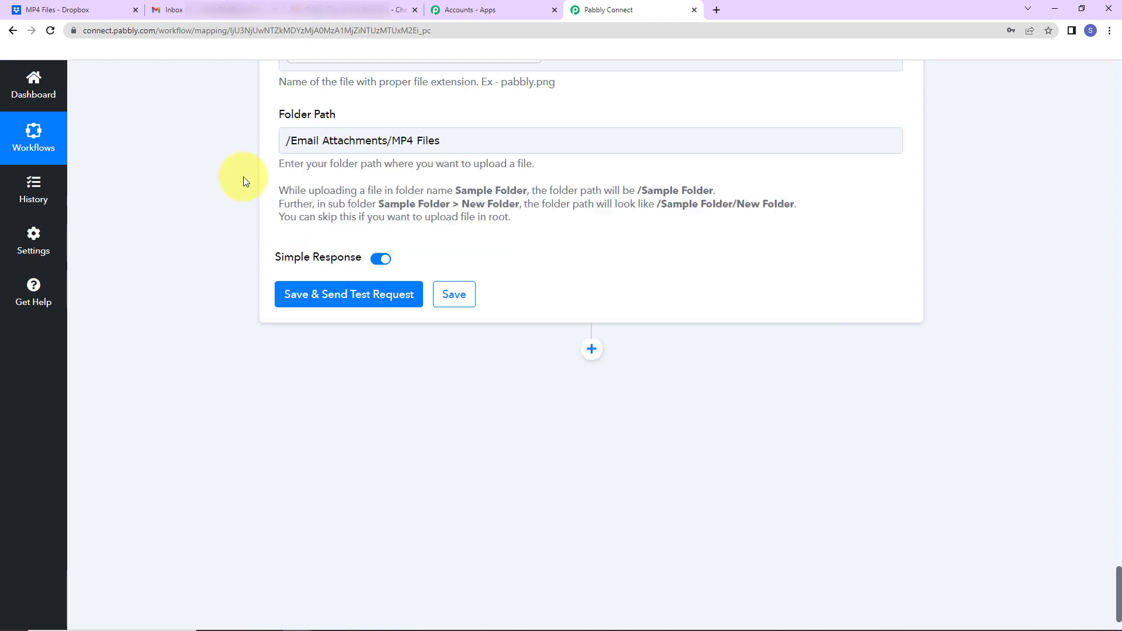
left_click(375, 292)
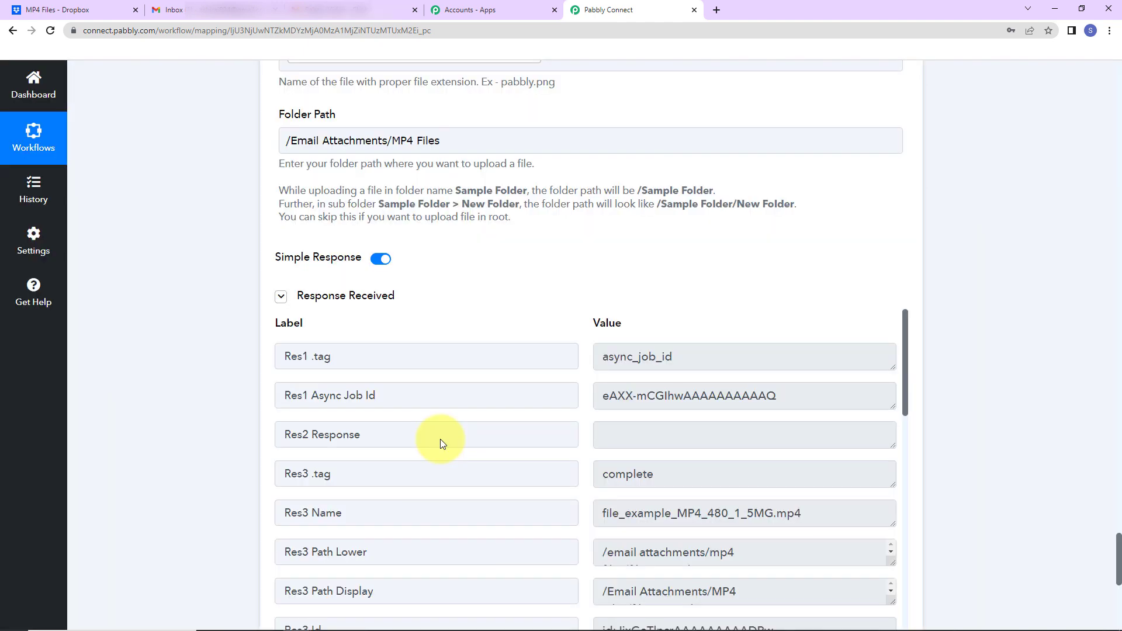
Step: Switch to Dropbox, play file_example_MP4_480_1_5MG.mp4 from the MP4 Files folder to check the upload, and close the preview
left_click(90, 10)
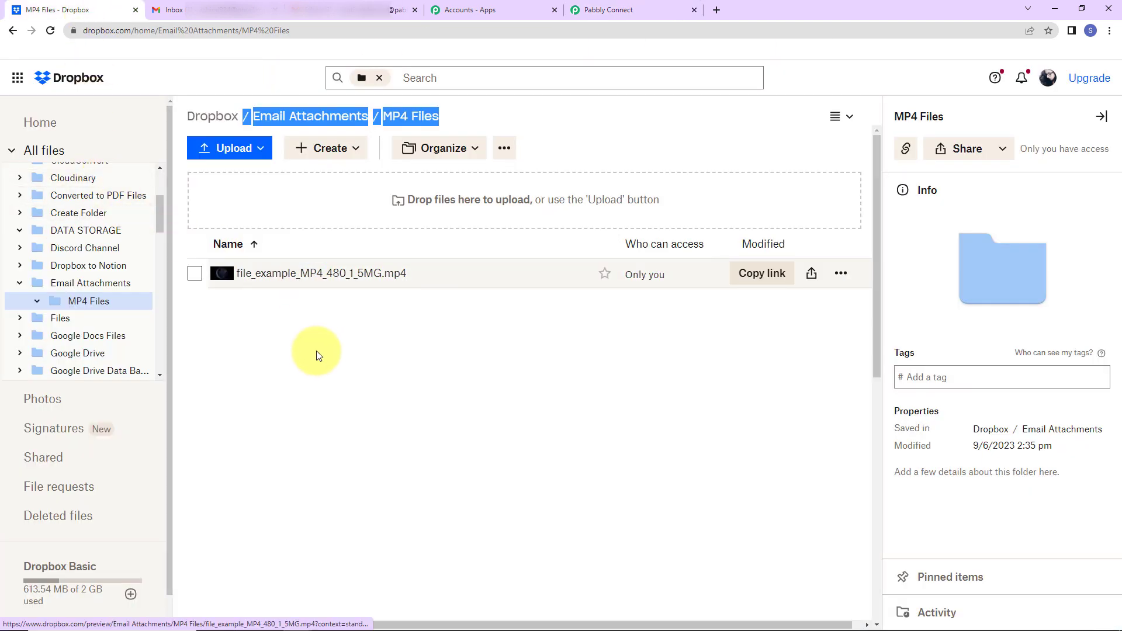
left_click(321, 273)
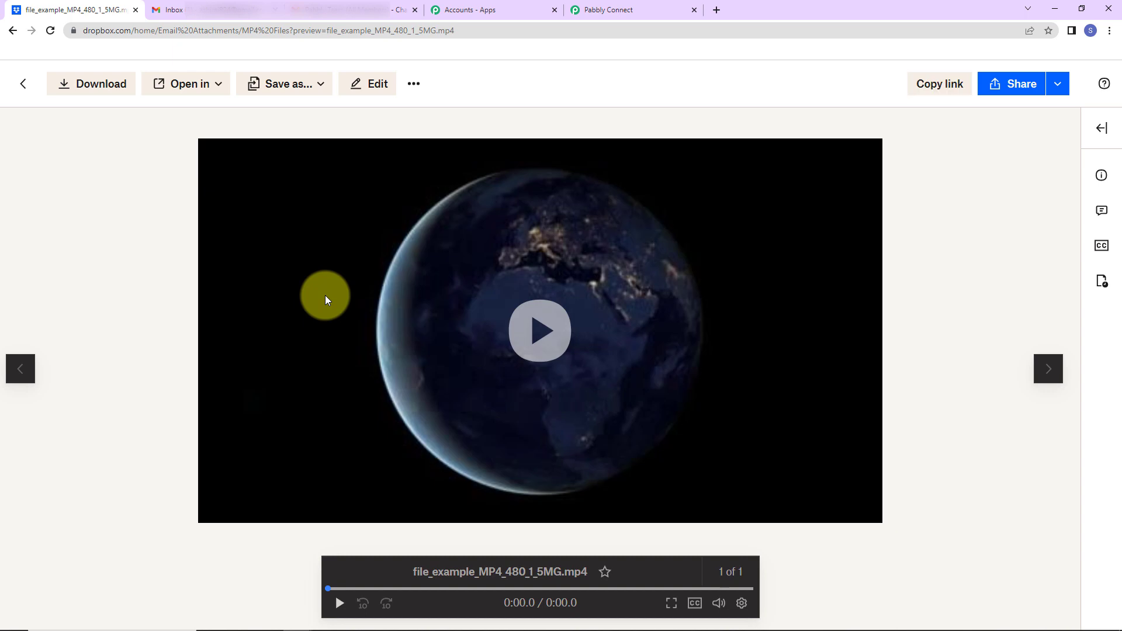
left_click(540, 330)
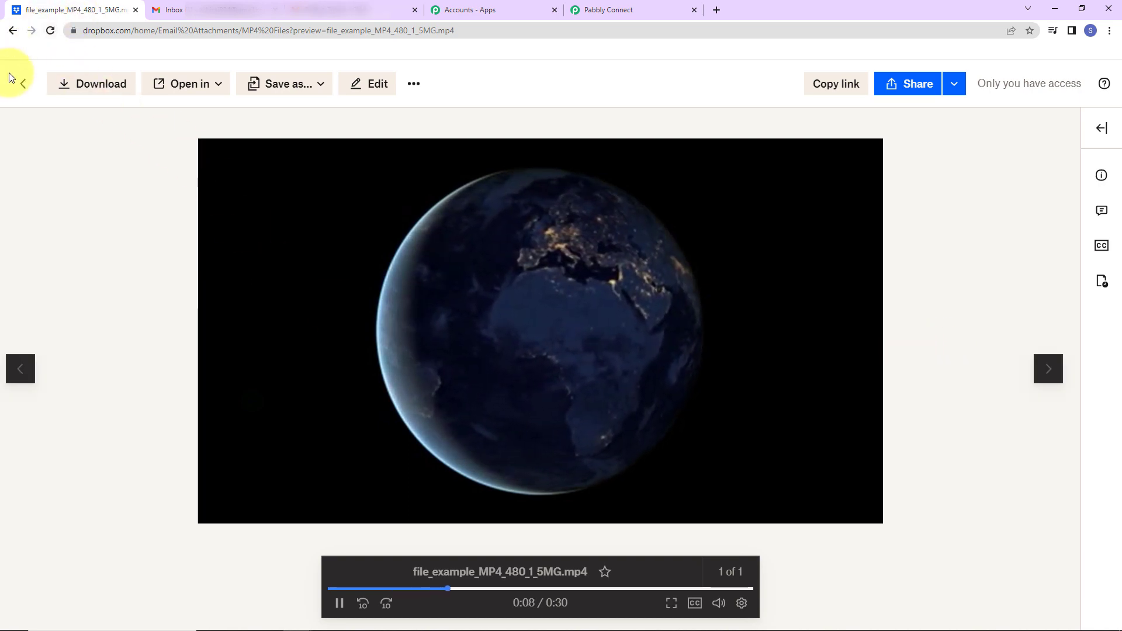
left_click(23, 85)
Step: Share small.mp4 from the DATA STORAGE folder with the suggested contact
scroll(56, 281, "up", 3)
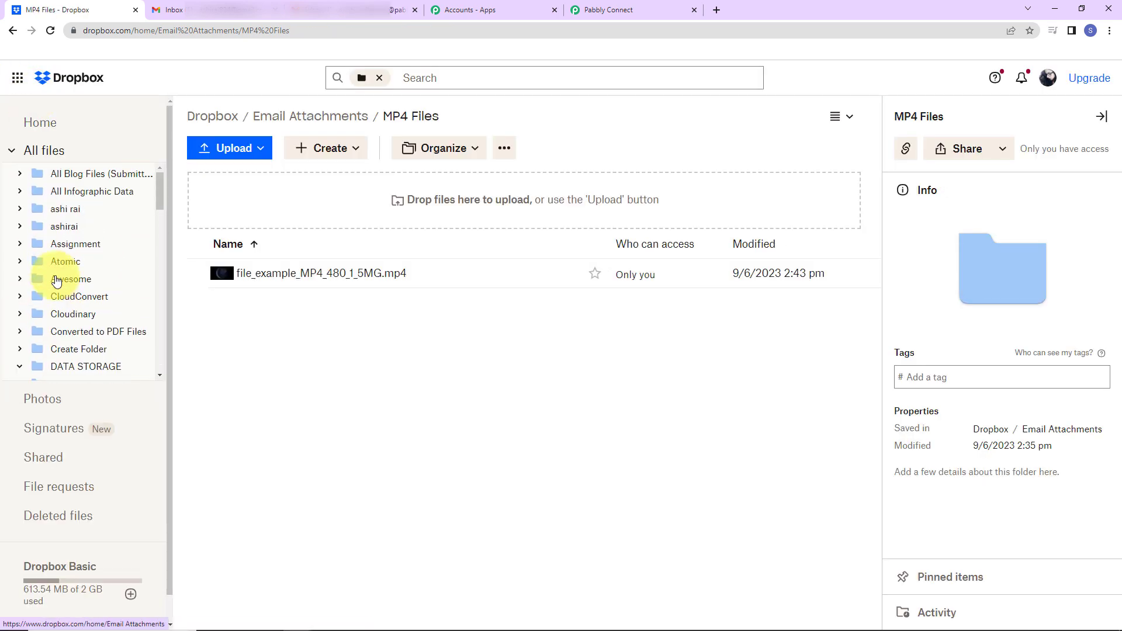
scroll(57, 280, "down", 3)
left_click(104, 221)
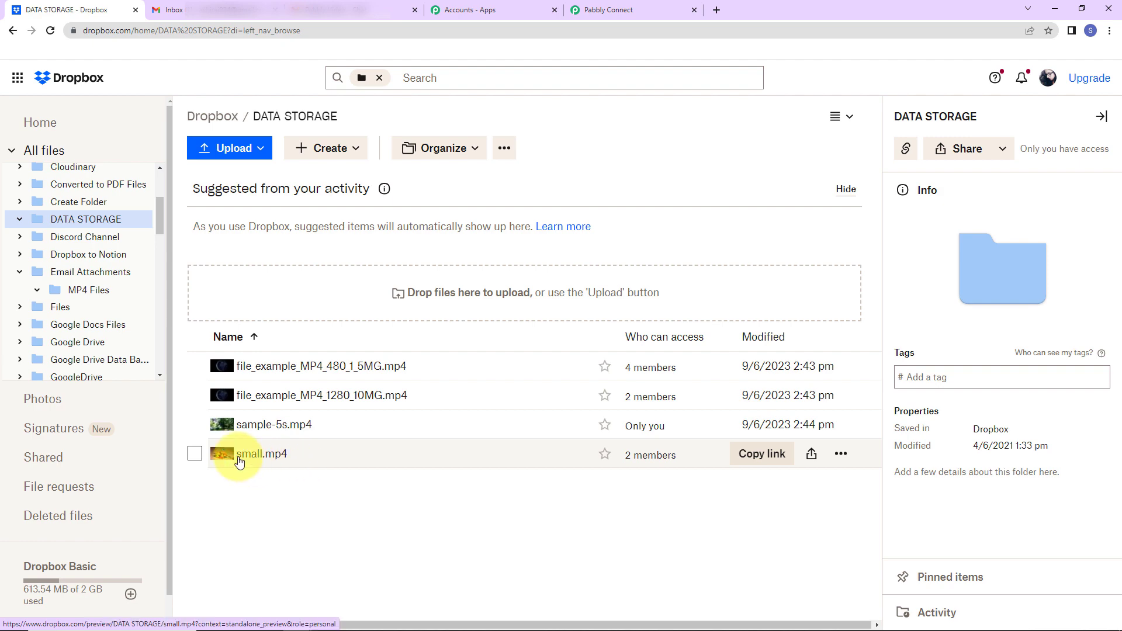
left_click(810, 456)
left_click(489, 275)
left_click(499, 333)
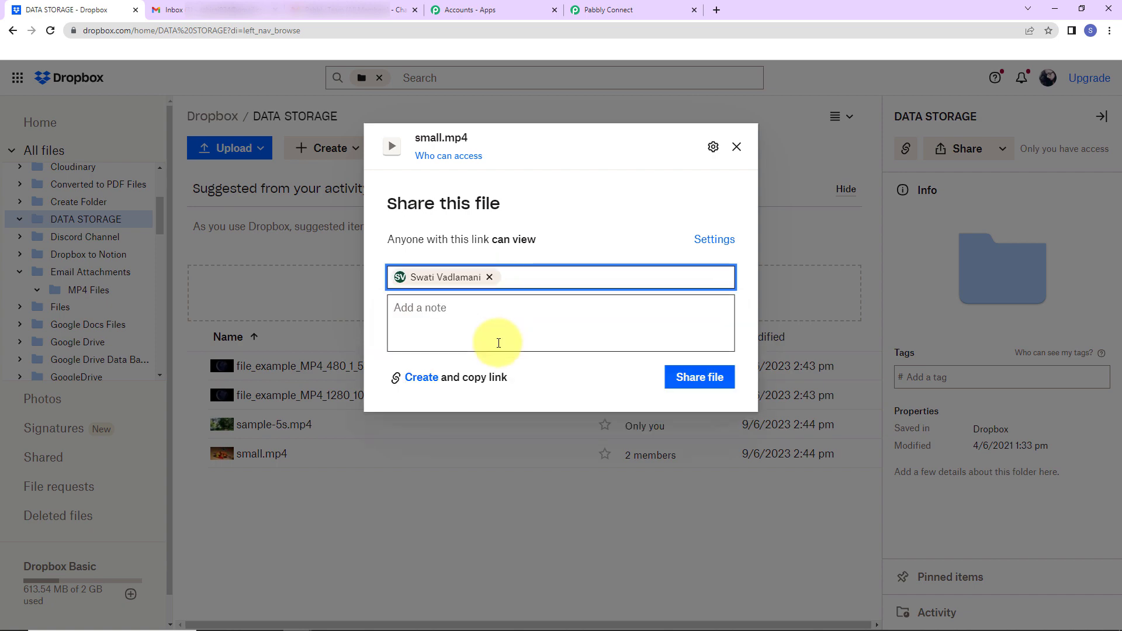
left_click(710, 385)
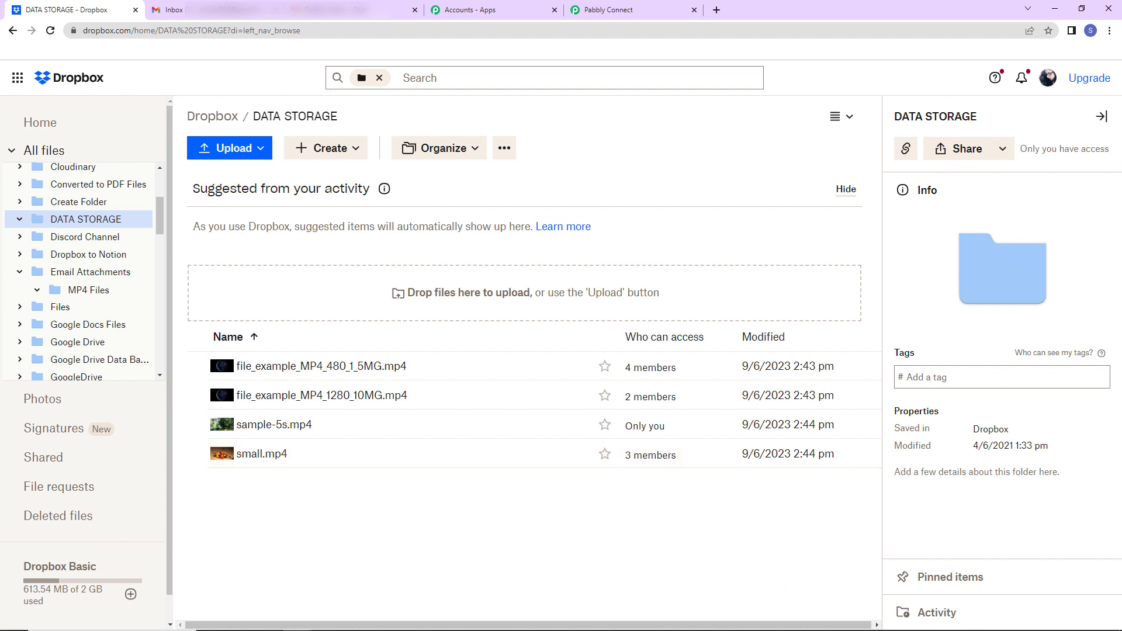
Step: Open the MP4 Files folder, reload it, and play small.mp4 to check the automated upload
left_click(87, 291)
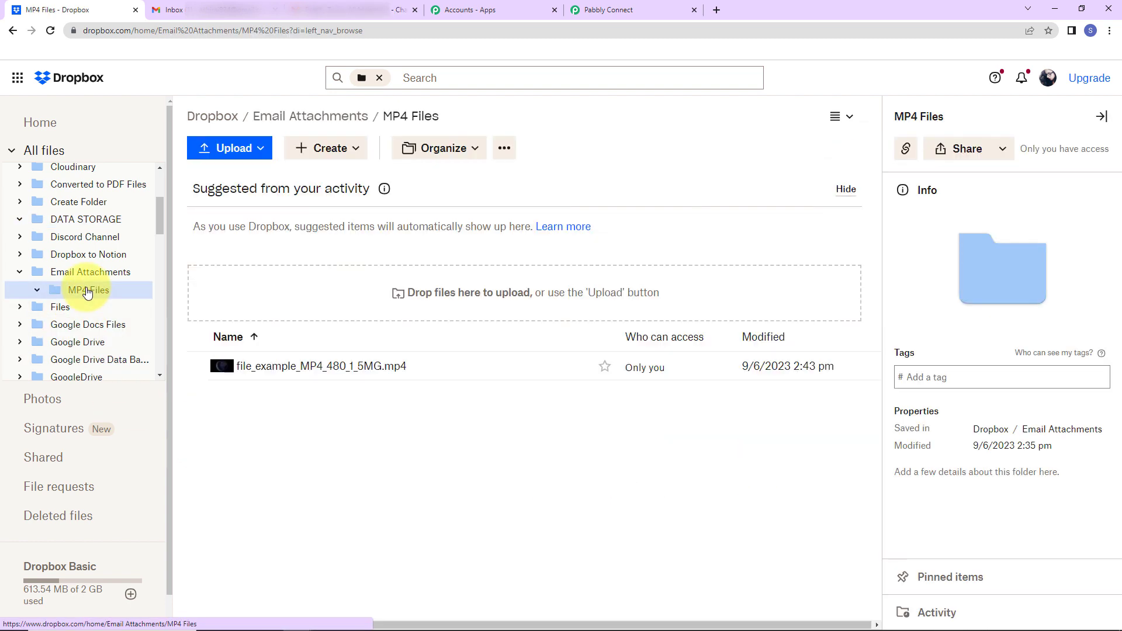
left_click(51, 30)
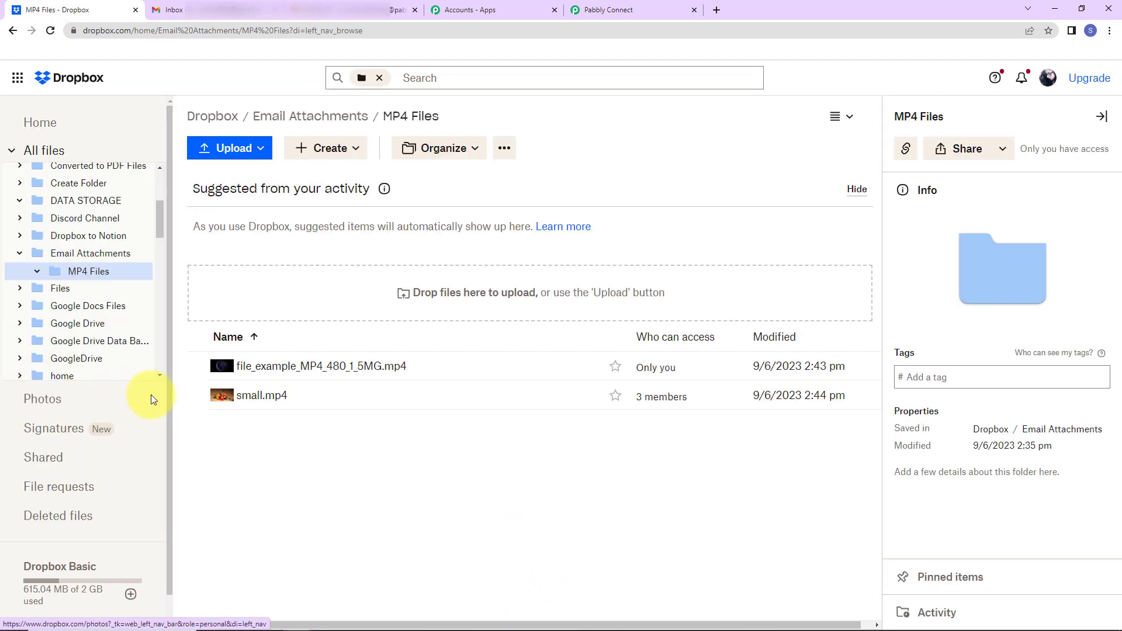
left_click(261, 396)
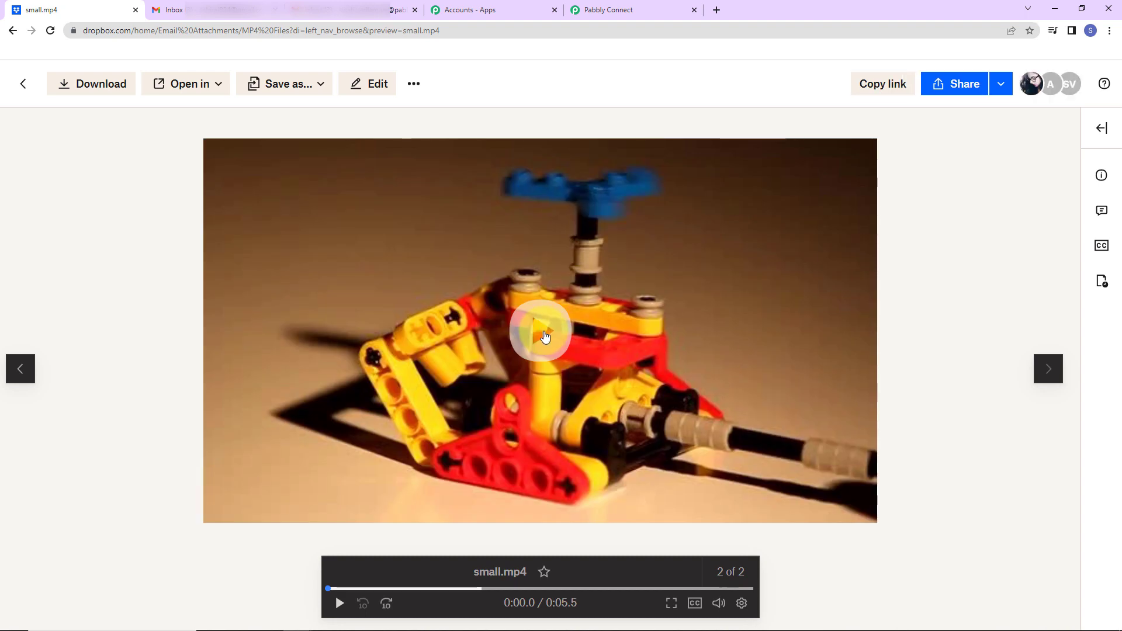
left_click(545, 335)
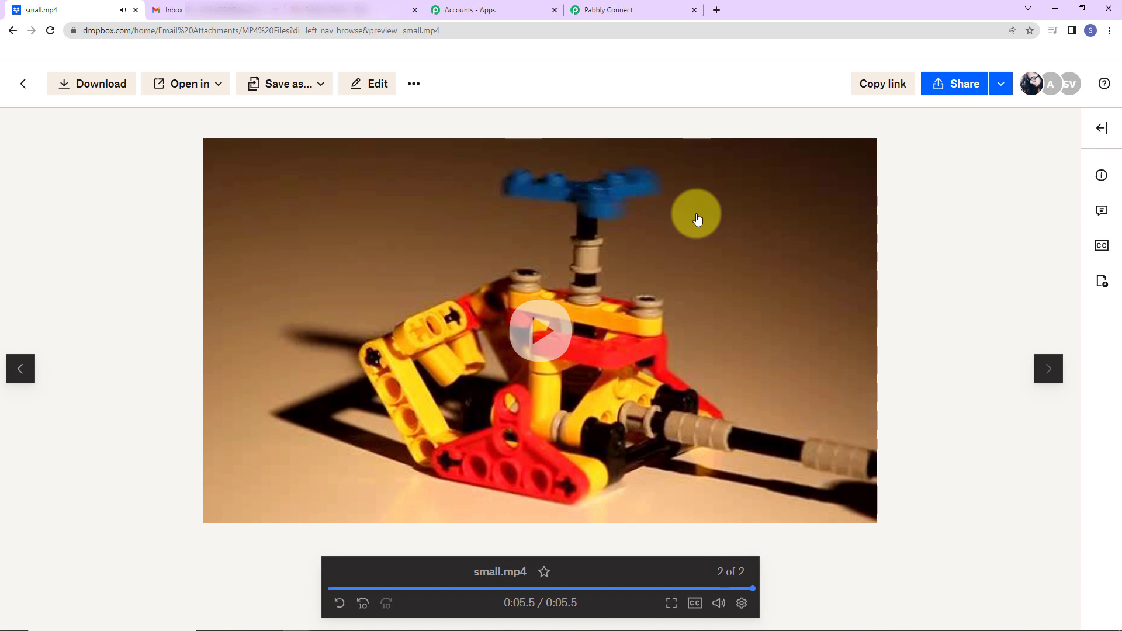
Step: Switch to Pabbly Connect, collapse the Email Parser trigger, and review the workflow's steps from the trigger through the Dropbox upload
left_click(626, 7)
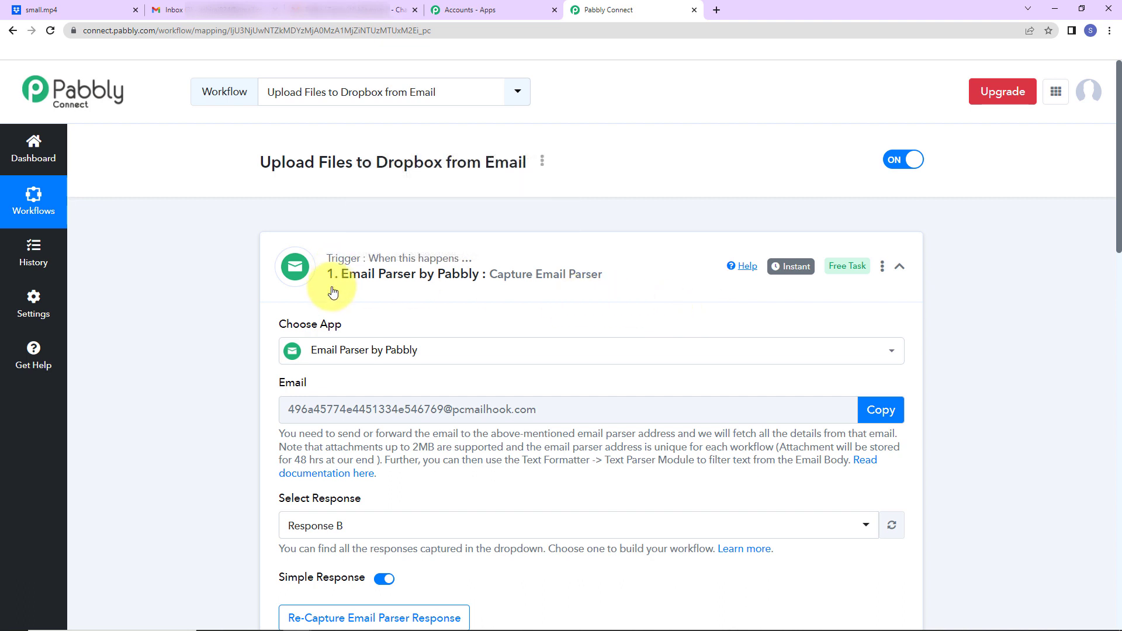
left_click(899, 268)
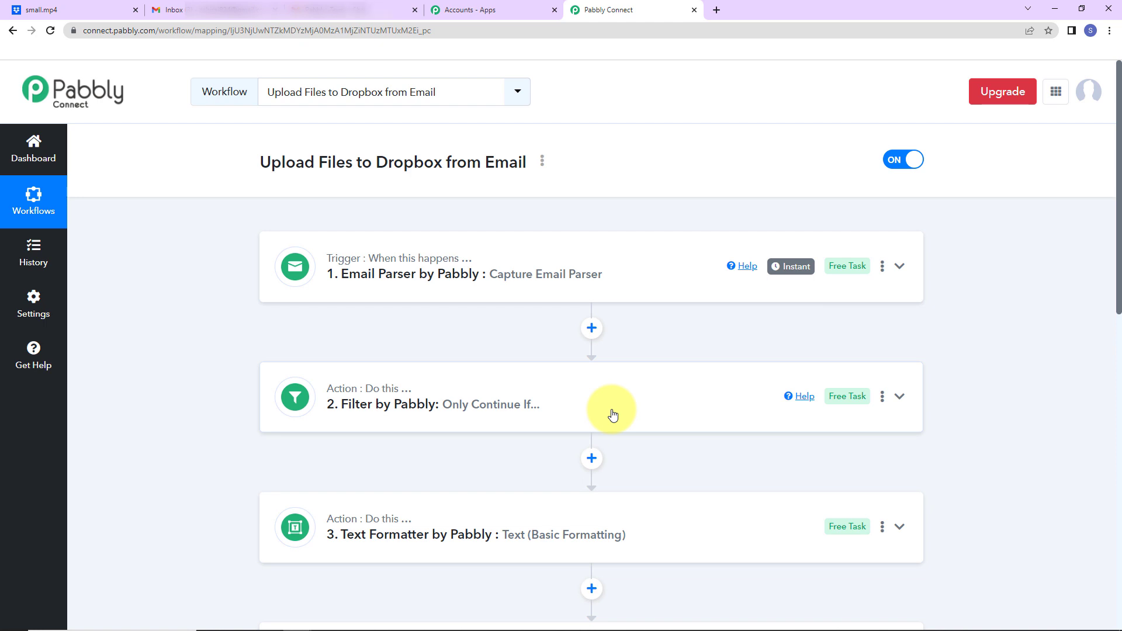
scroll(614, 434, "down", 2)
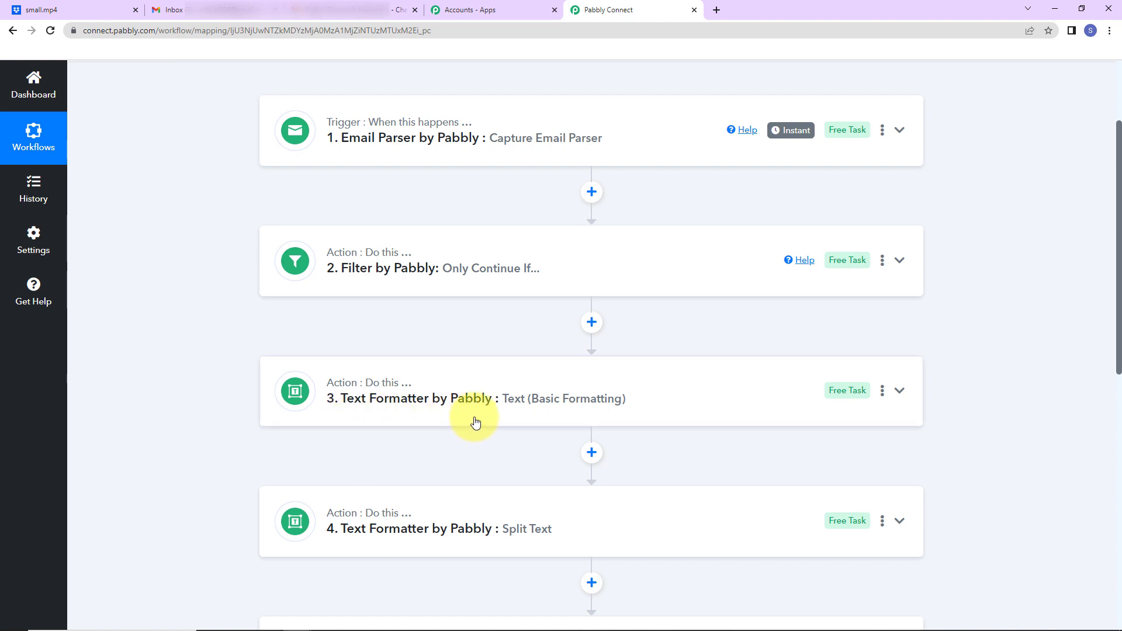
scroll(471, 445, "down", 2)
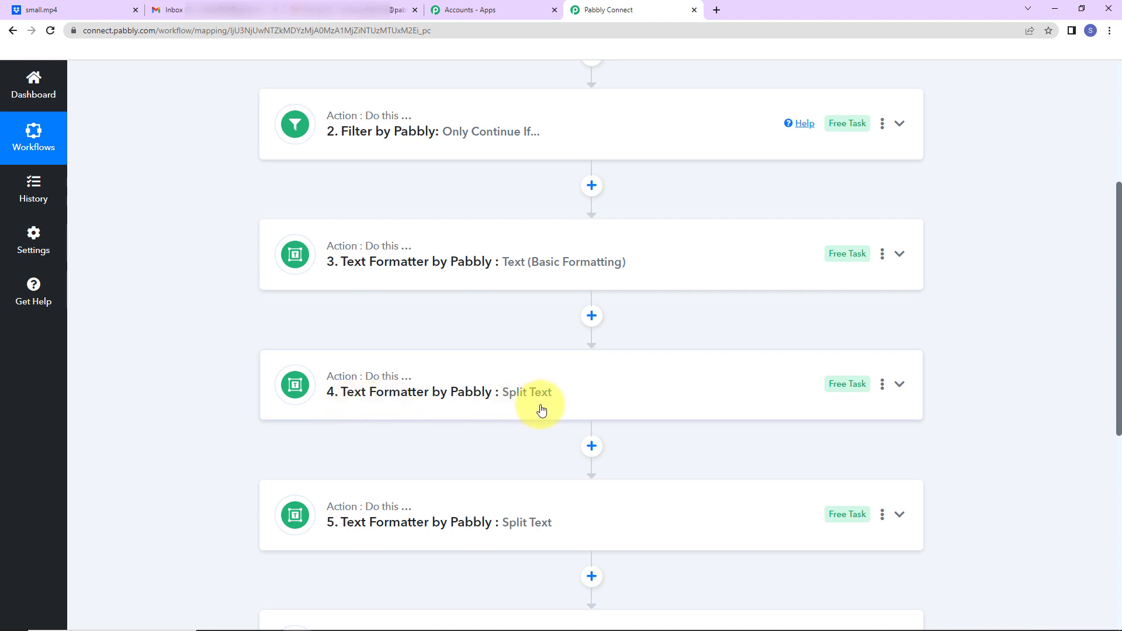
scroll(614, 417, "down", 4)
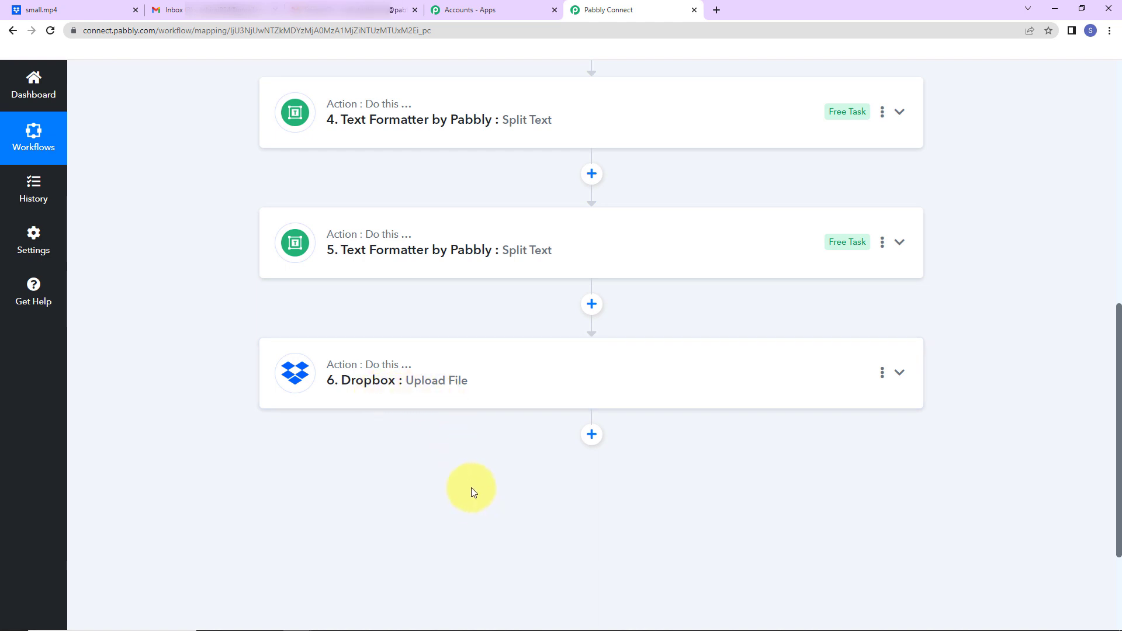
scroll(471, 488, "up", 8)
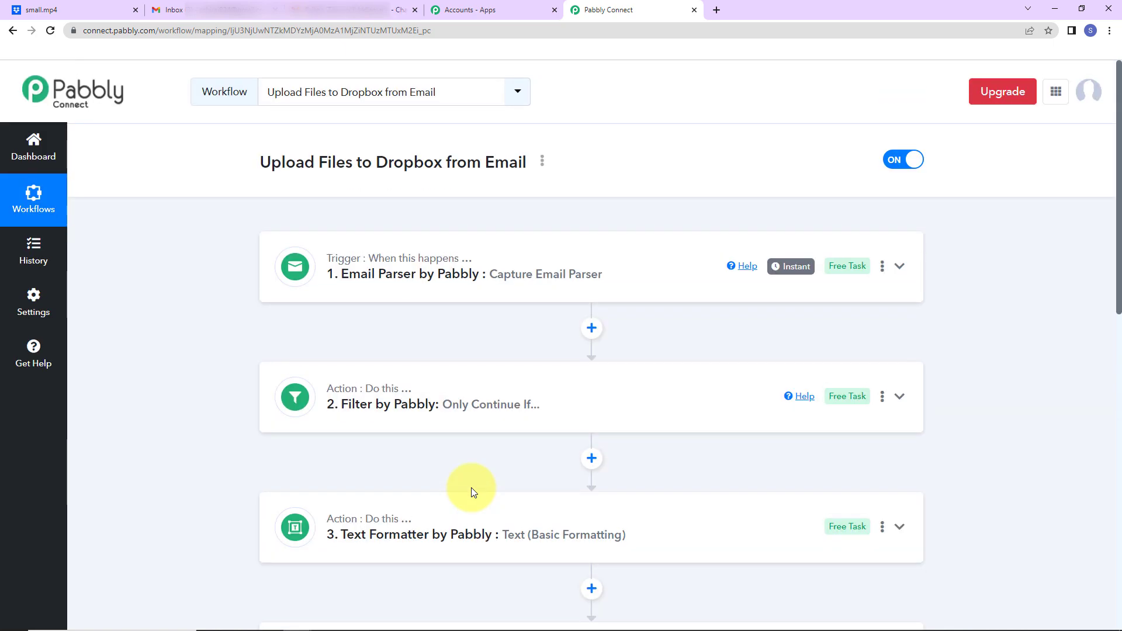